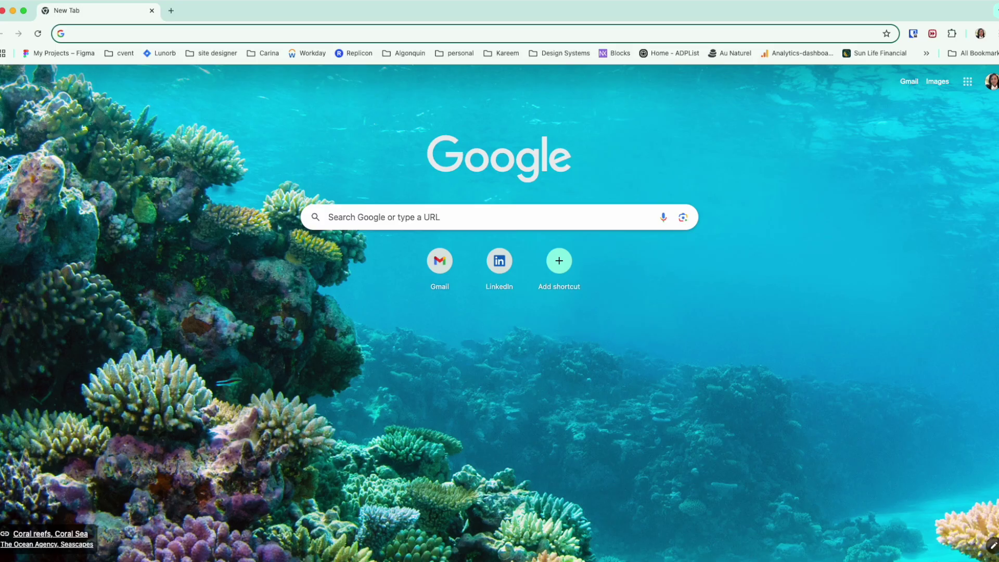
- Load the Figma workspace's project page from the 'My Projects – Figma' bookmark
{"action": "left_click", "coordinate": [87, 55]}
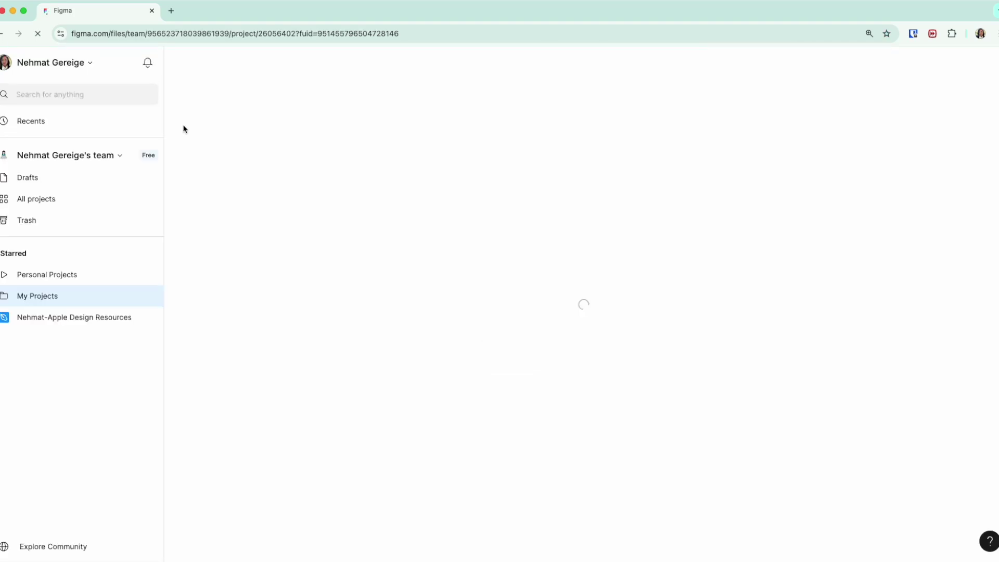
{"action": "left_click", "coordinate": [89, 62]}
{"action": "left_click", "coordinate": [89, 62]}
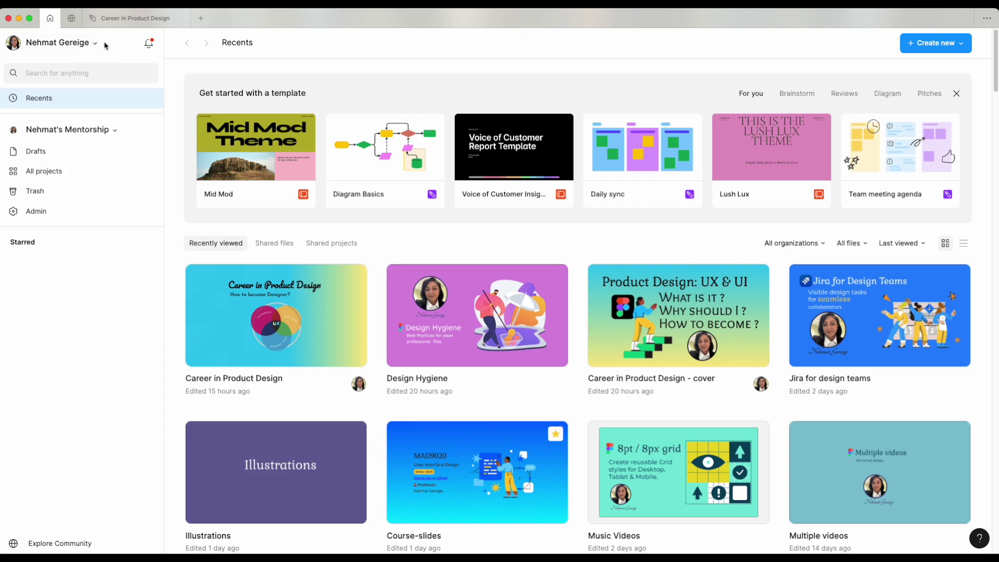
- Glance at the notifications list and the account menu, closing each again
{"action": "left_click", "coordinate": [150, 44]}
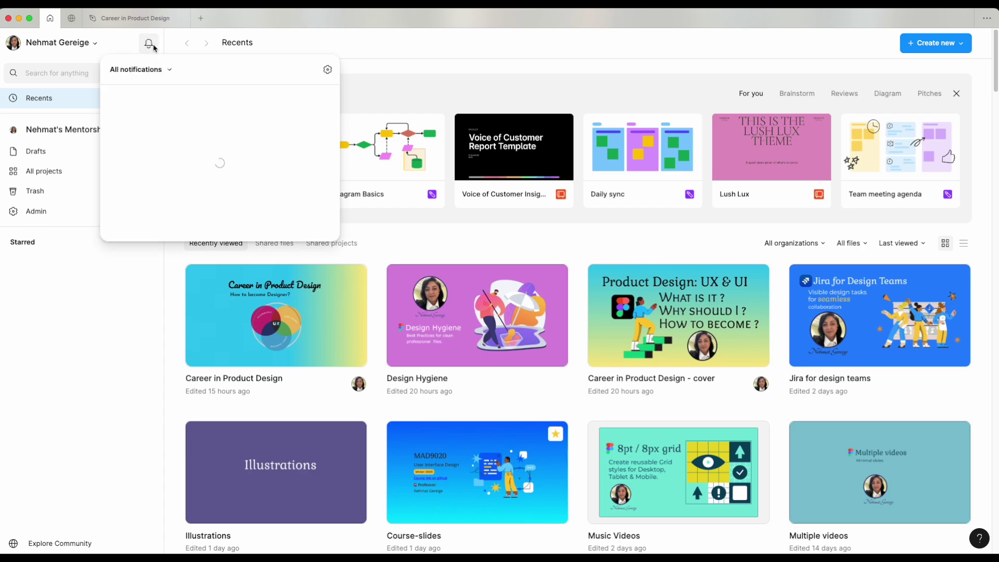
{"action": "left_click", "coordinate": [148, 44]}
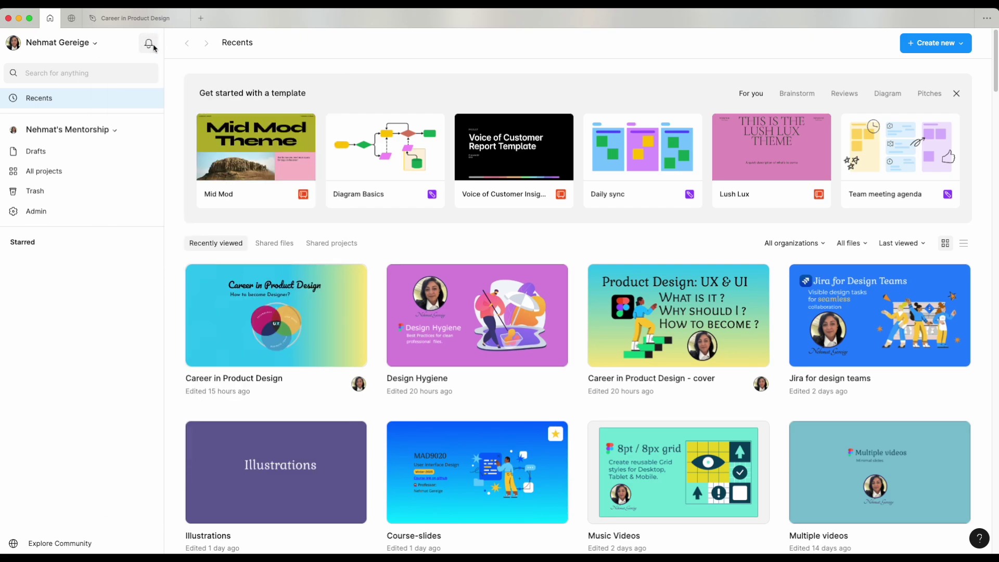
{"action": "left_click", "coordinate": [96, 45]}
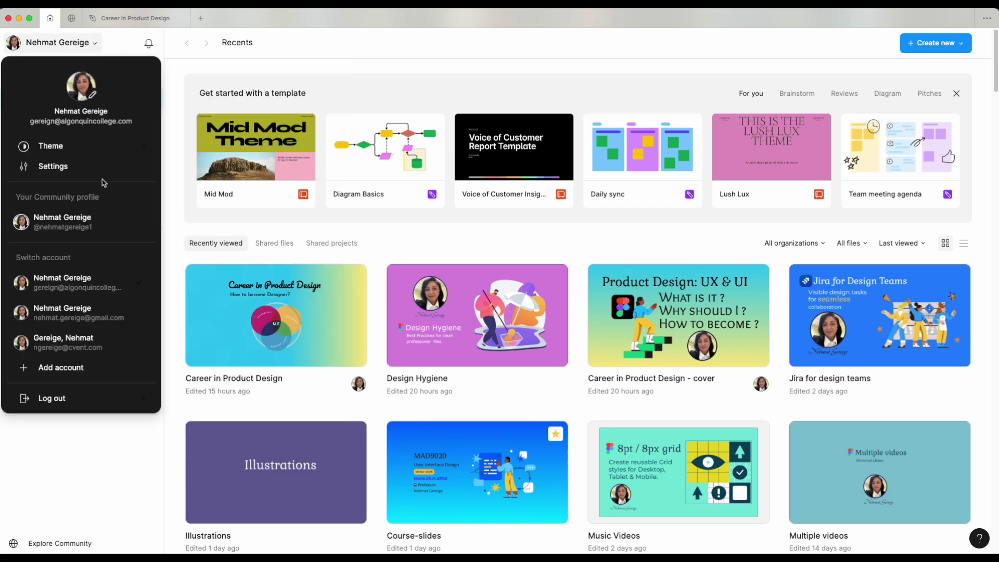
{"action": "left_click", "coordinate": [95, 44]}
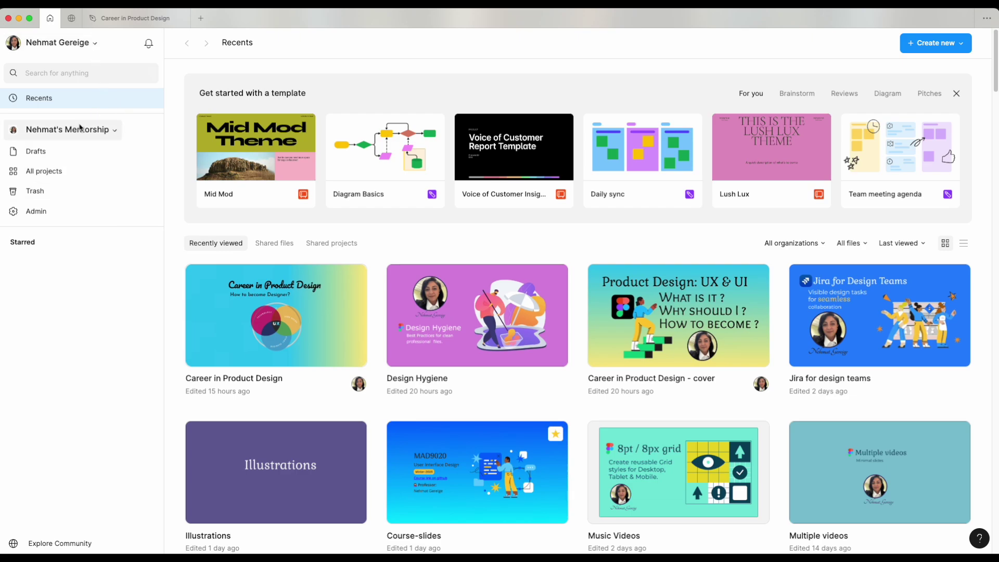
- Go to All projects, enter the open source project and open '8px Grid styles'
{"action": "left_click", "coordinate": [57, 172]}
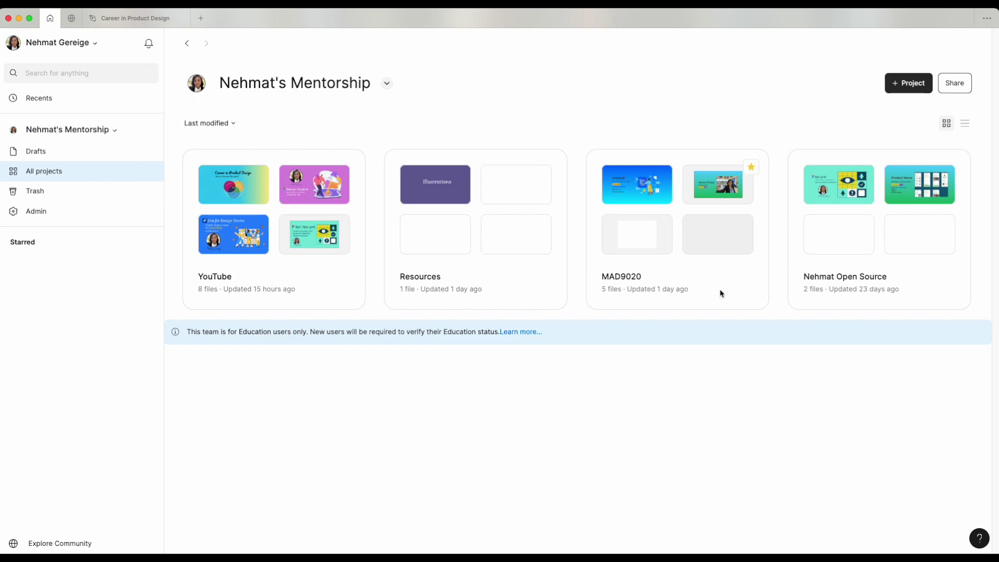
{"action": "left_click", "coordinate": [861, 268]}
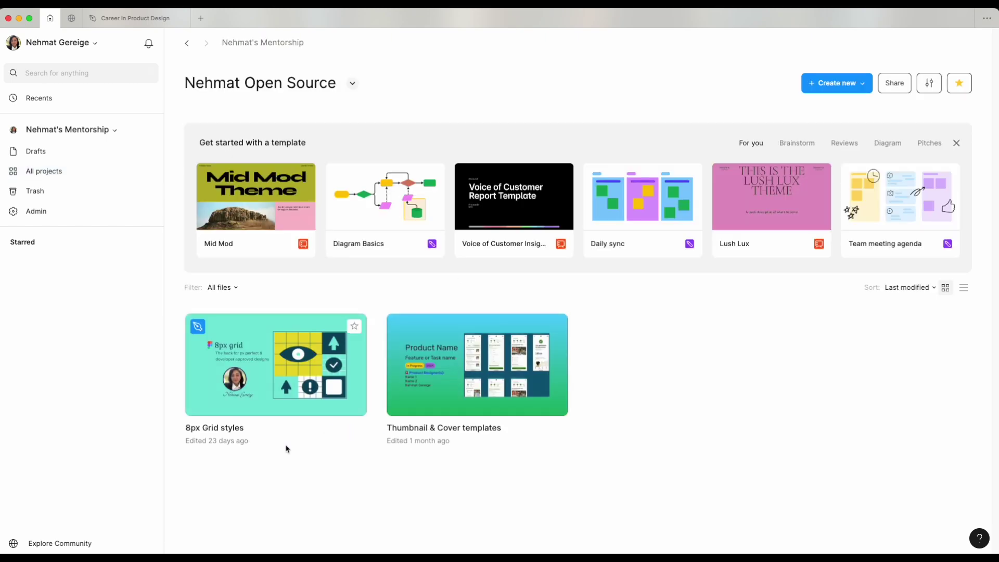
{"action": "left_click", "coordinate": [255, 400]}
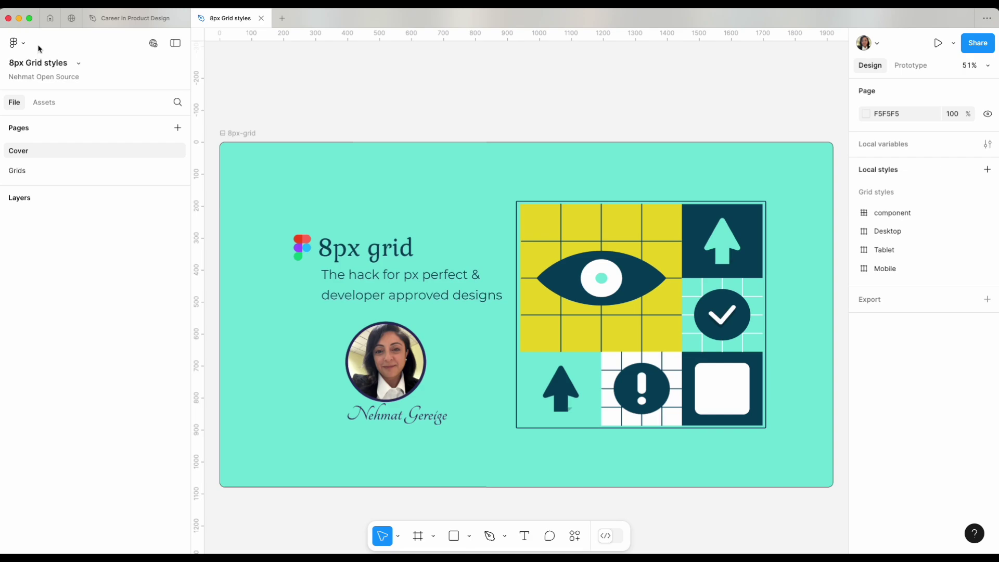
{"action": "left_click", "coordinate": [22, 48]}
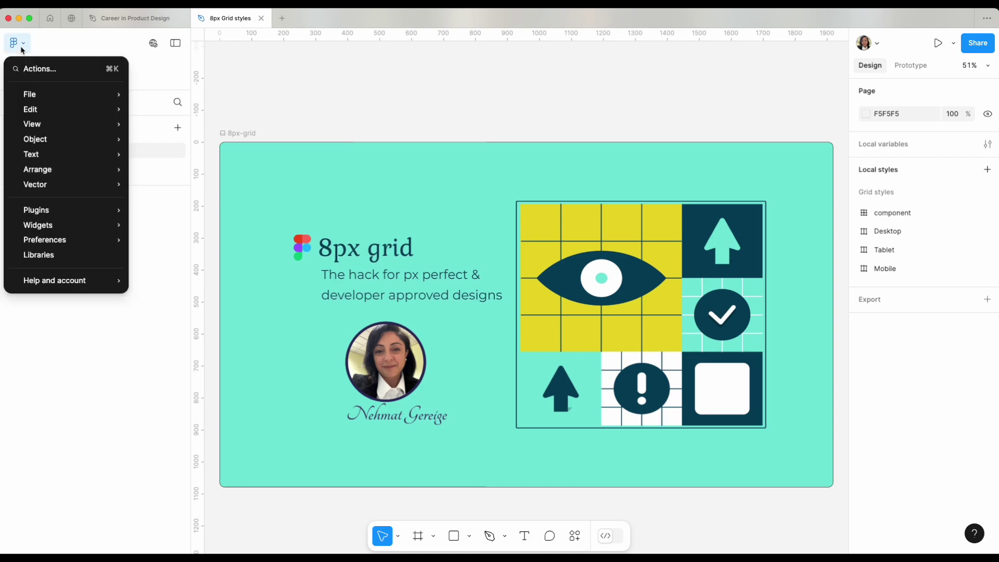
{"action": "left_click", "coordinate": [92, 54]}
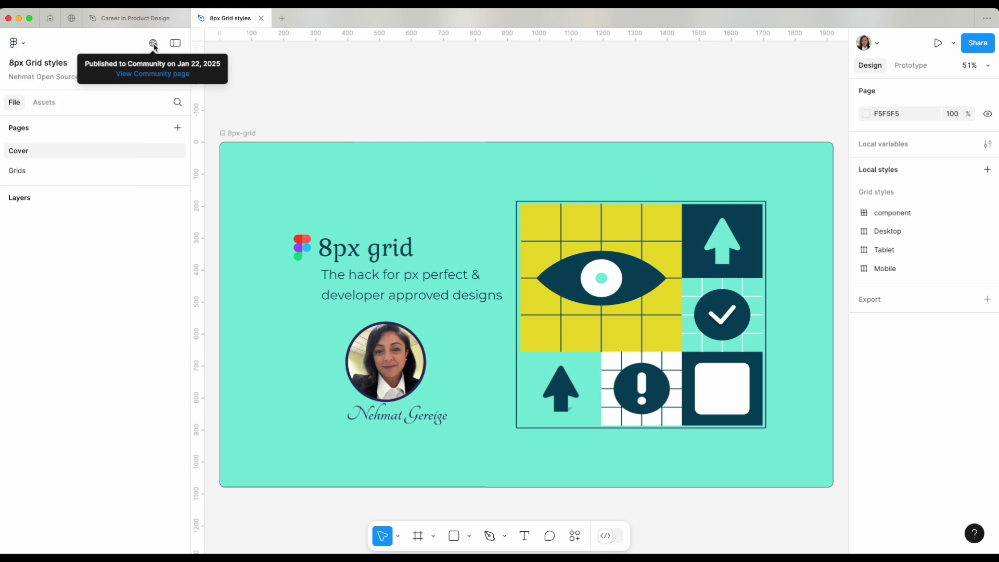
{"action": "left_click", "coordinate": [153, 44]}
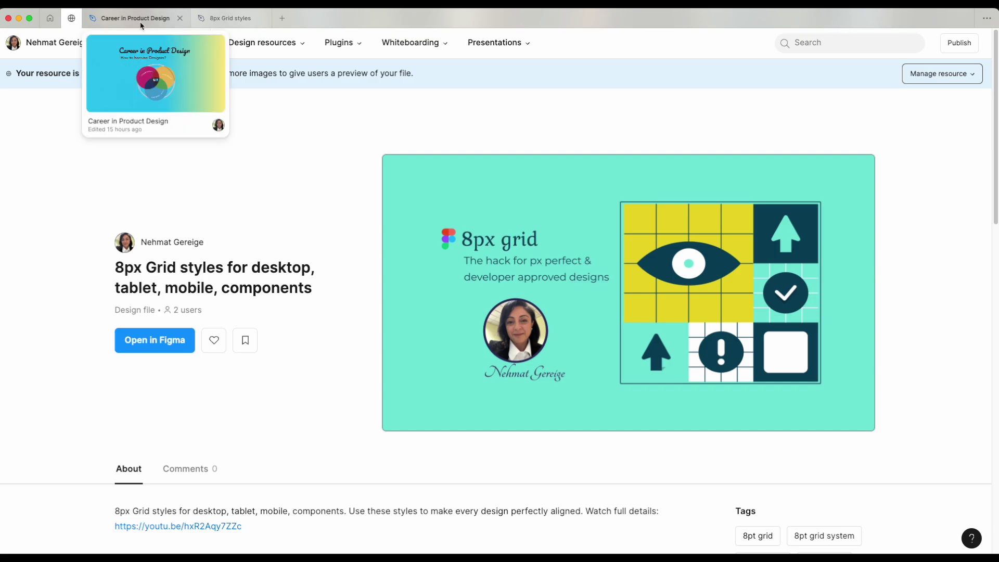
{"action": "mouse_move", "coordinate": [160, 21]}
{"action": "mouse_move", "coordinate": [220, 20]}
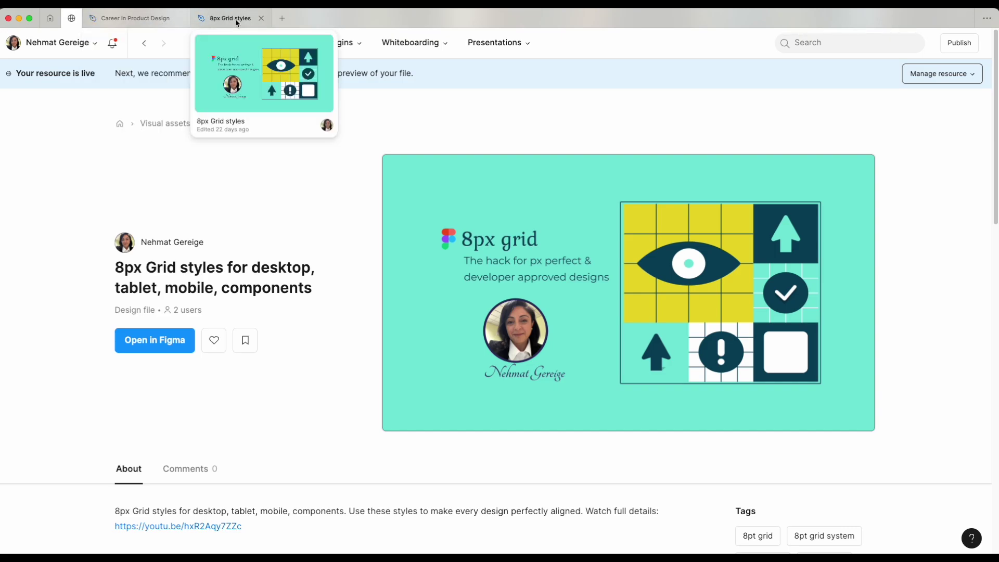
{"action": "left_click", "coordinate": [236, 20]}
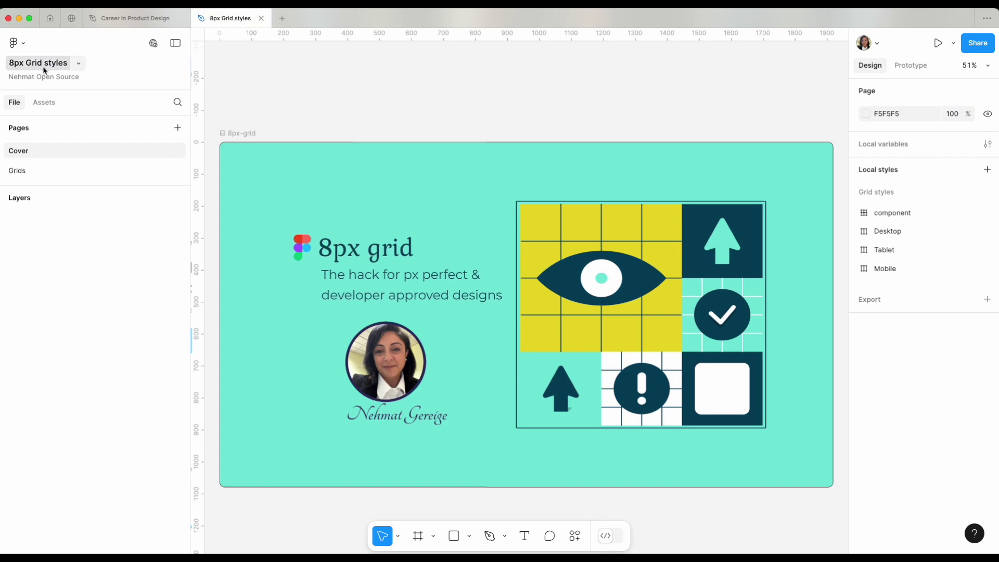
{"action": "left_click", "coordinate": [78, 64]}
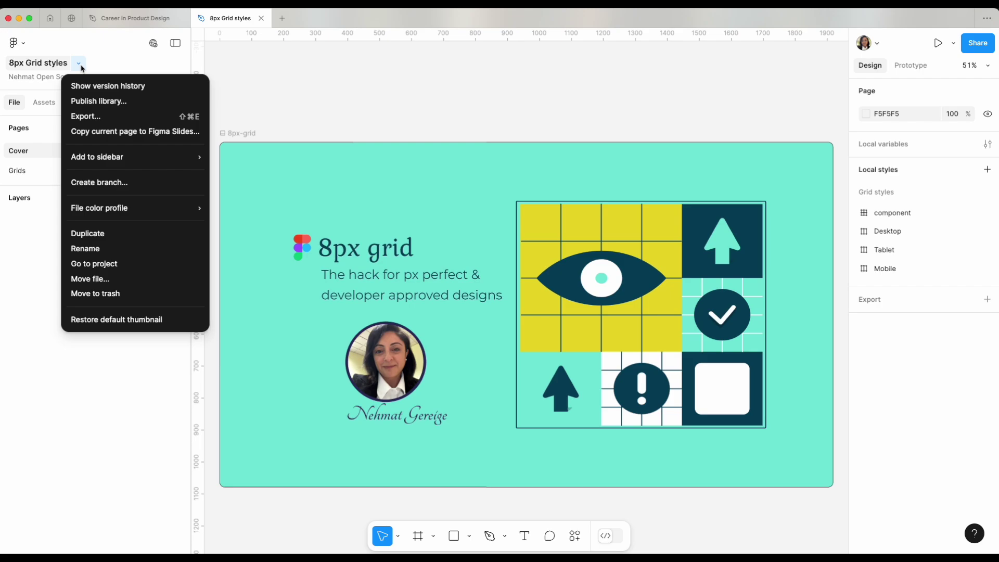
{"action": "left_click", "coordinate": [81, 65]}
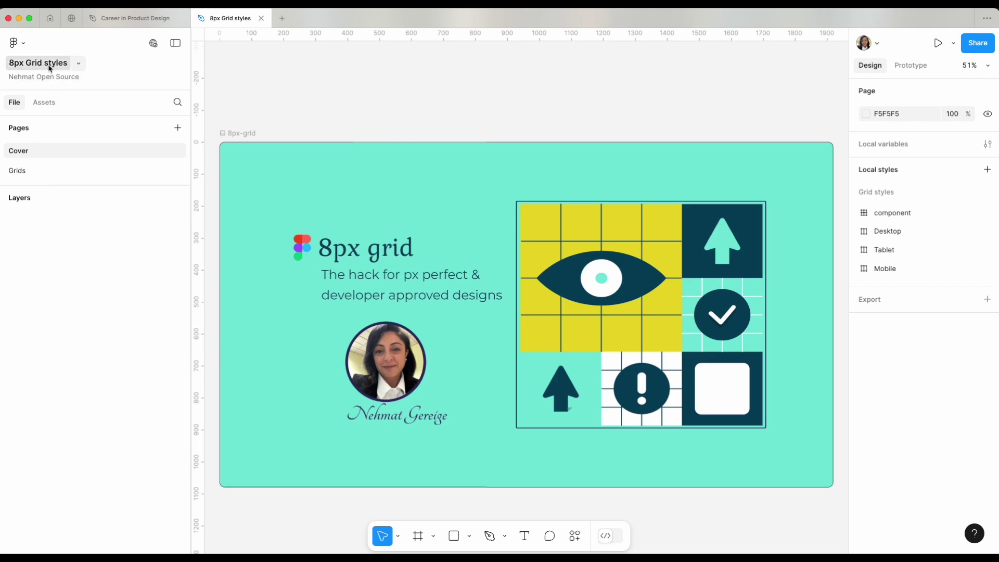
{"action": "left_click_drag", "start_coordinate": [114, 185], "coordinate": [105, 265]}
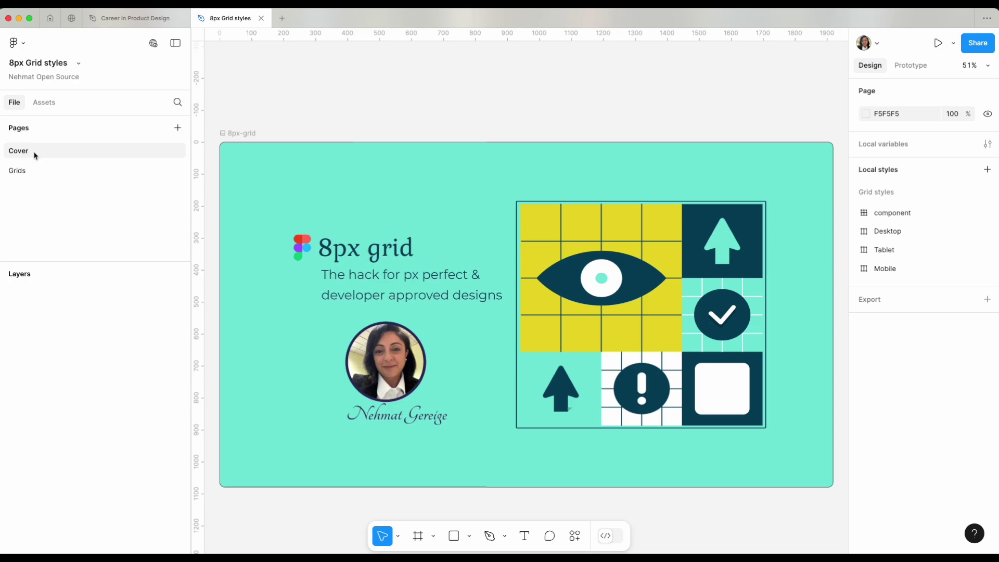
- On the Grids page, select the Desktop, iPhone 16 and iPad mini frames, then add a page
{"action": "left_click", "coordinate": [31, 170]}
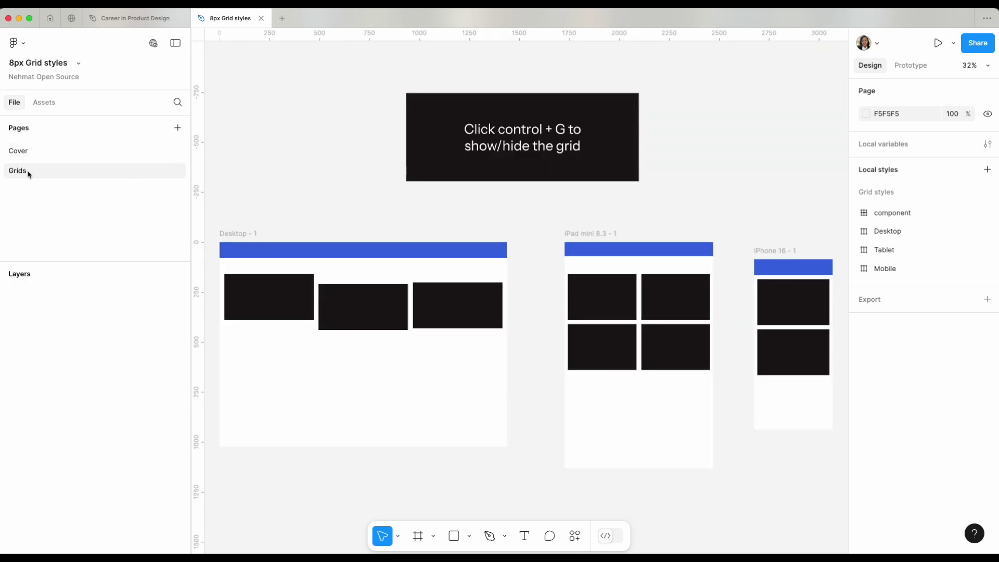
{"action": "left_click", "coordinate": [235, 232]}
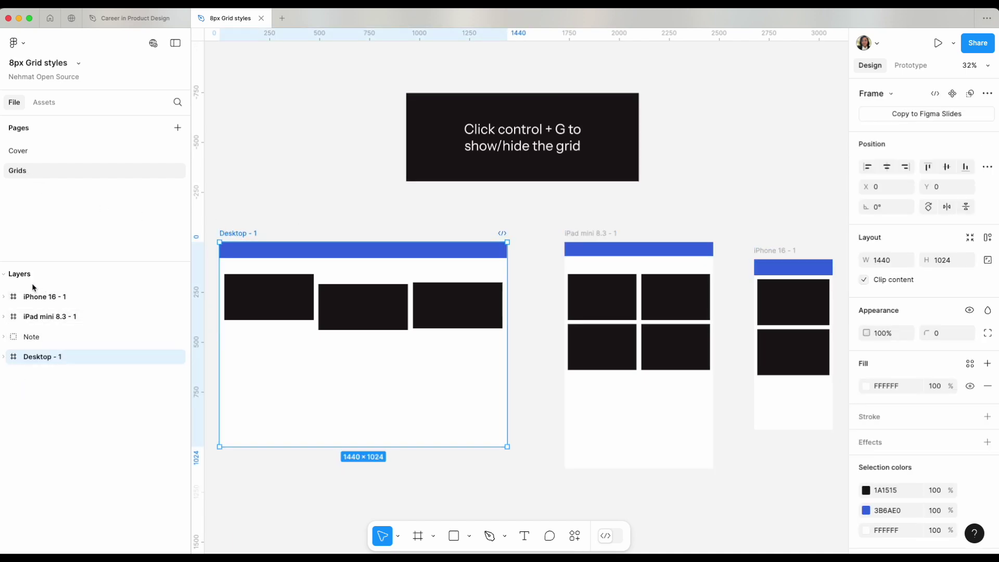
{"action": "left_click", "coordinate": [27, 299]}
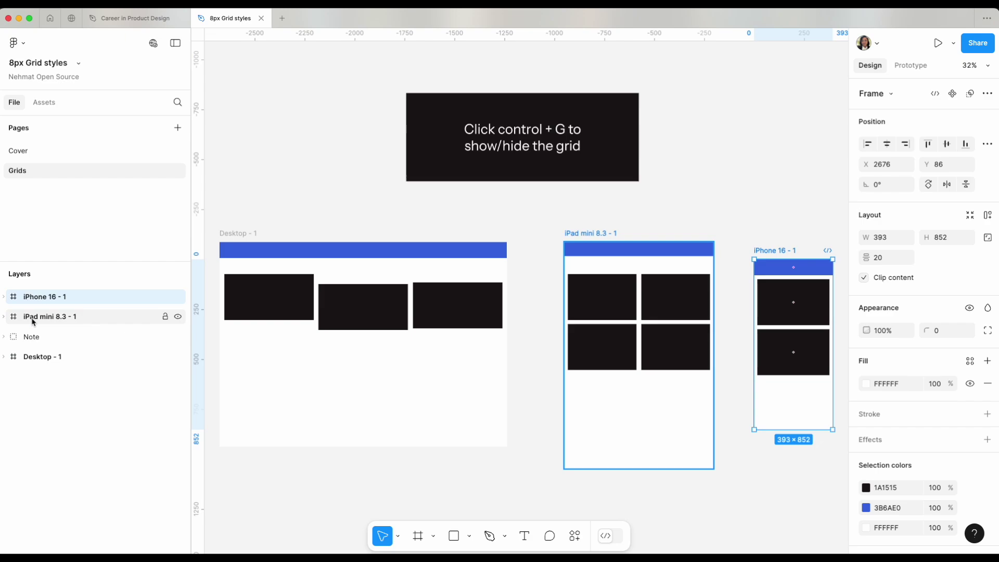
{"action": "left_click", "coordinate": [32, 320]}
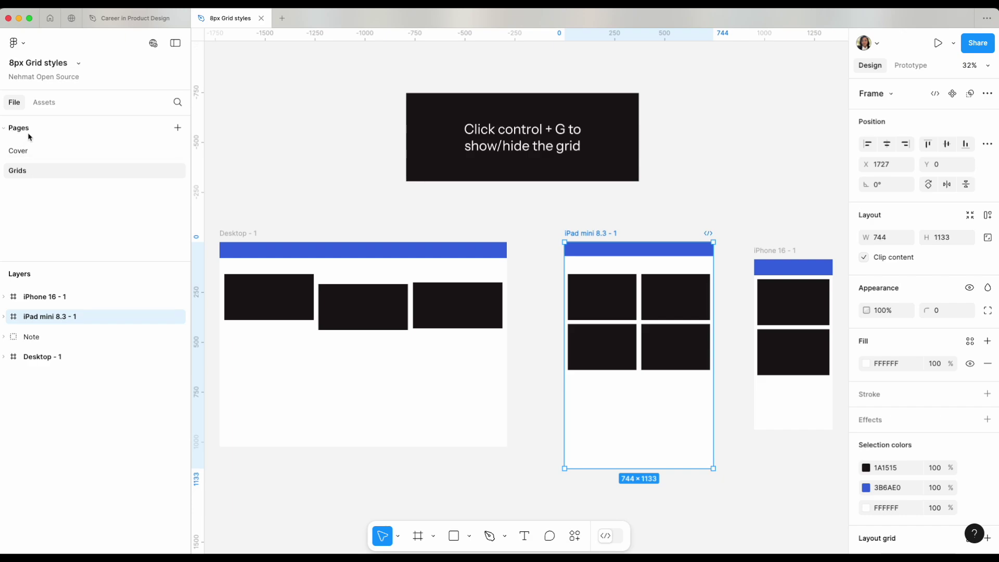
{"action": "left_click", "coordinate": [178, 129]}
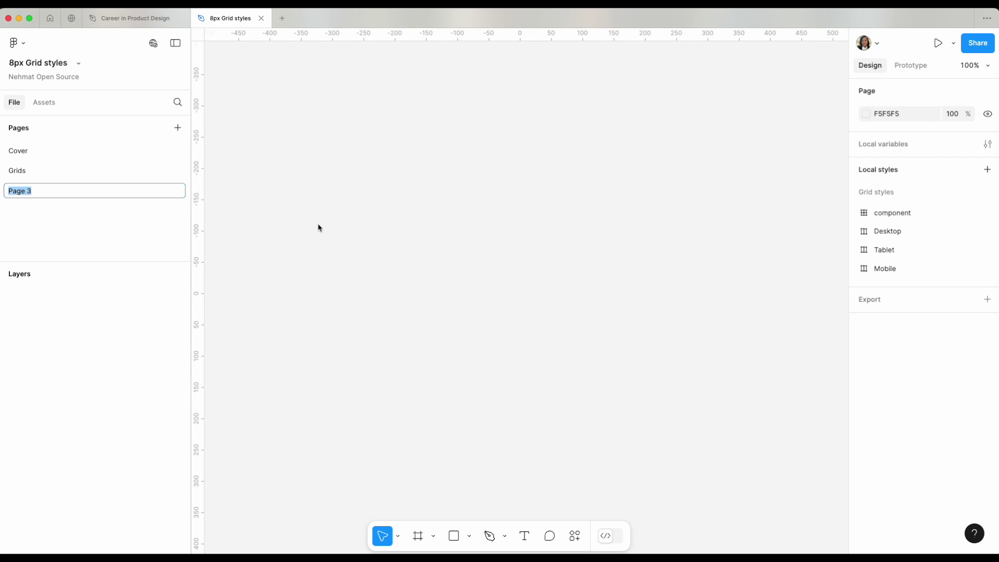
- Name the new page 'Playground' and set its background to light cyan A7EDFF
{"action": "type", "text": "Playgoound"}
{"action": "key", "text": "Return"}
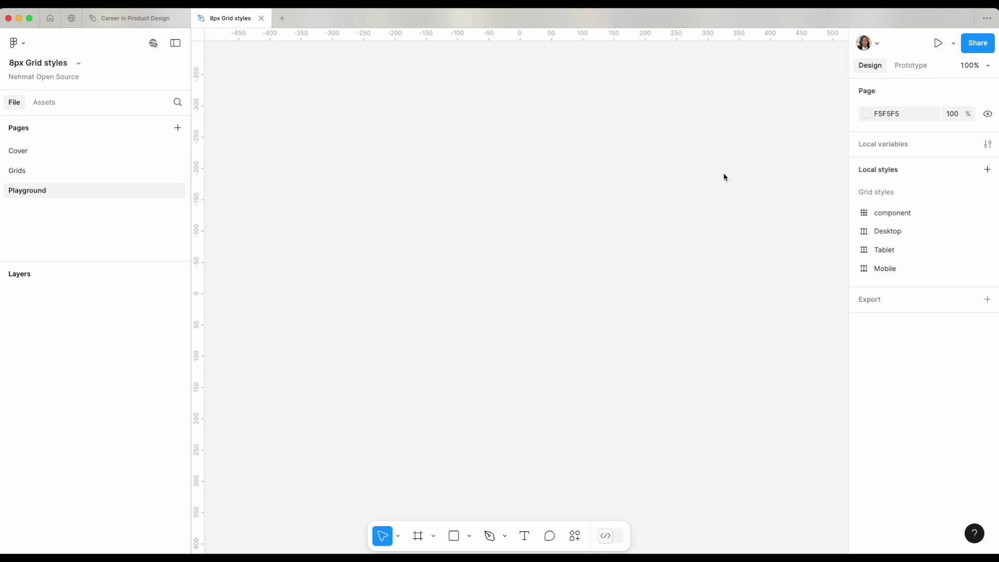
{"action": "left_click", "coordinate": [866, 116]}
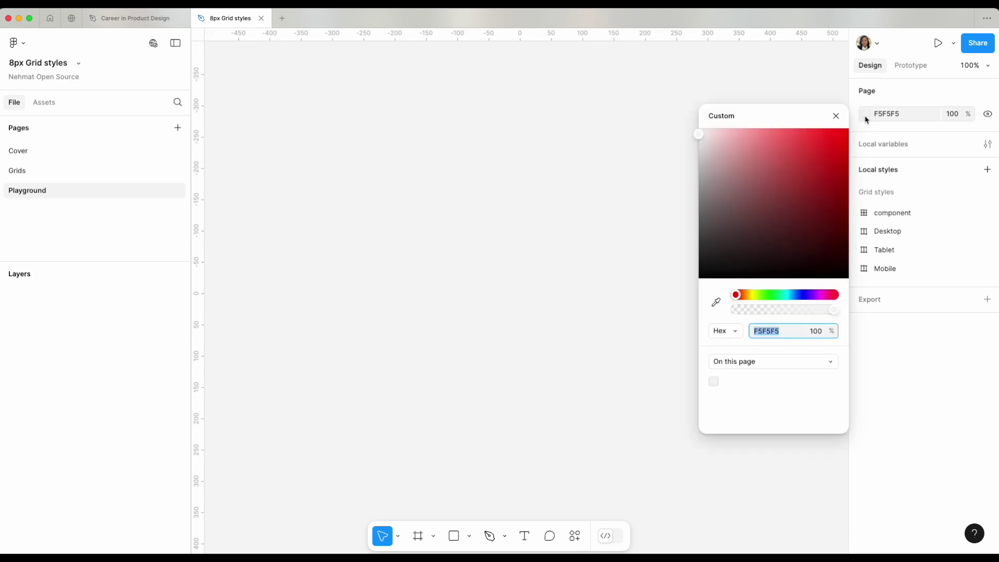
{"action": "left_click", "coordinate": [789, 297]}
{"action": "left_click", "coordinate": [751, 131]}
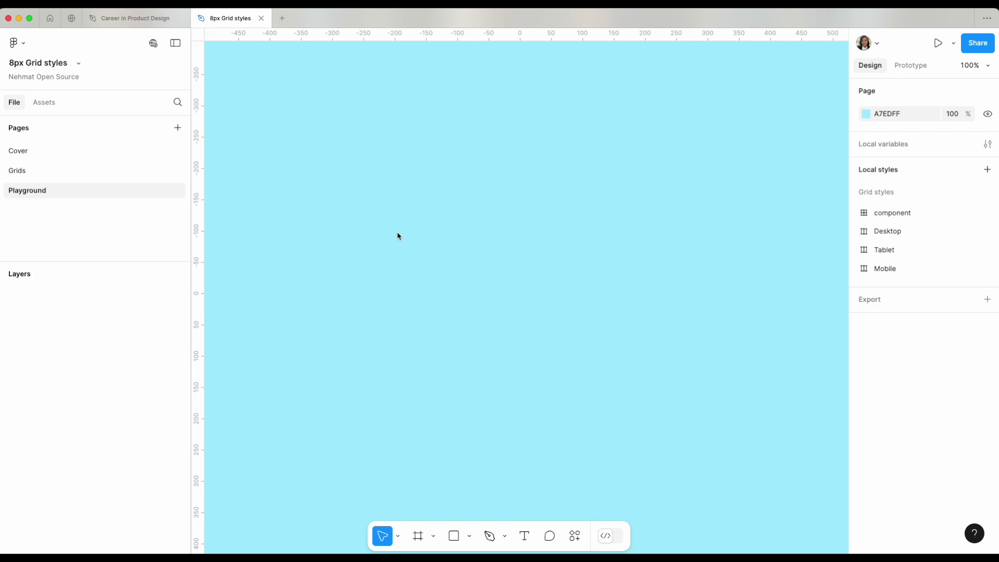
{"action": "key", "text": "f"}
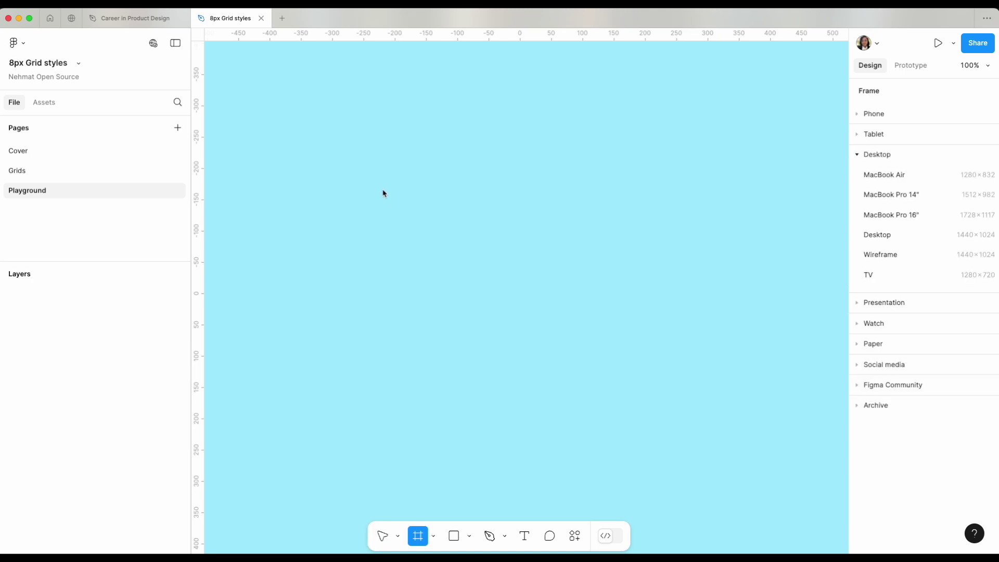
- Draw a 488×353 frame and add a 744 × 1133 iPad mini 8.3 frame from the Tablet presets
{"action": "left_click_drag", "start_coordinate": [368, 182], "coordinate": [675, 404]}
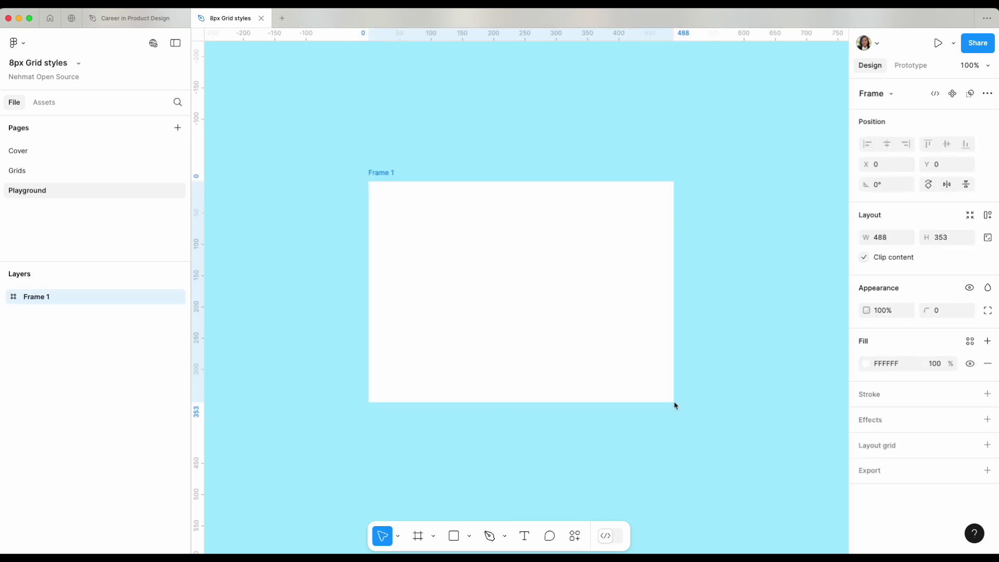
{"action": "scroll", "coordinate": [694, 336], "scroll_direction": "right", "scroll_amount": 10}
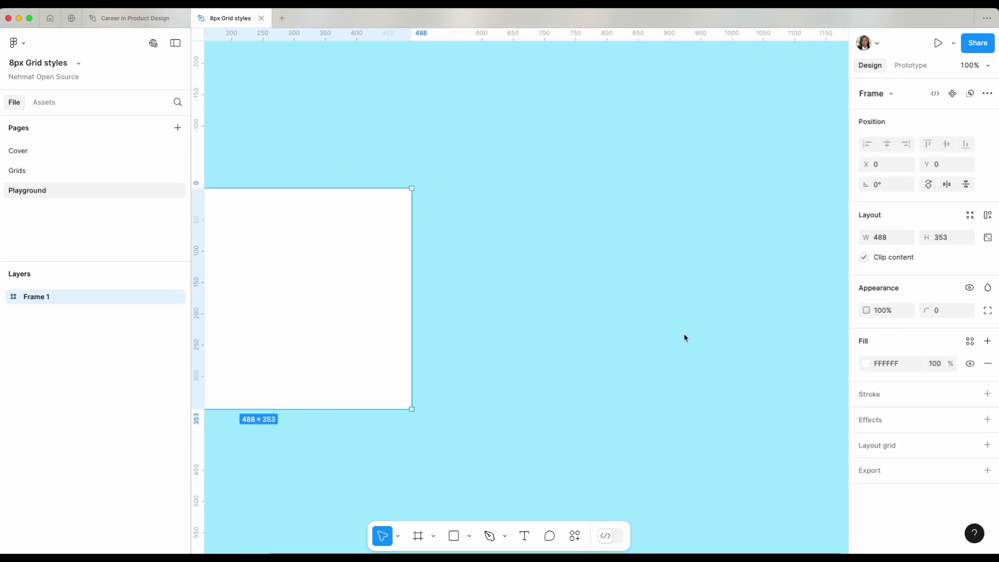
{"action": "key", "text": "f"}
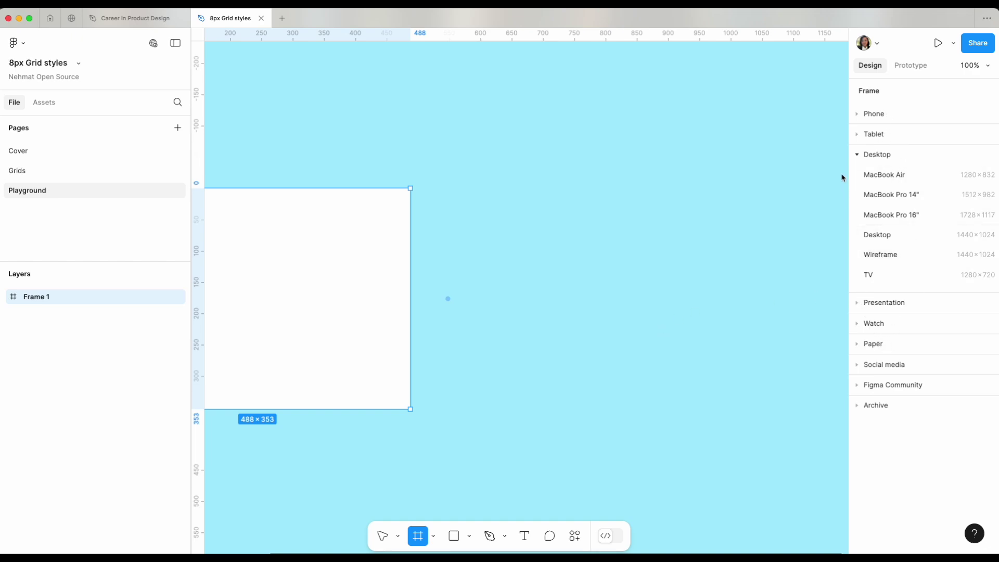
{"action": "left_click", "coordinate": [857, 135]}
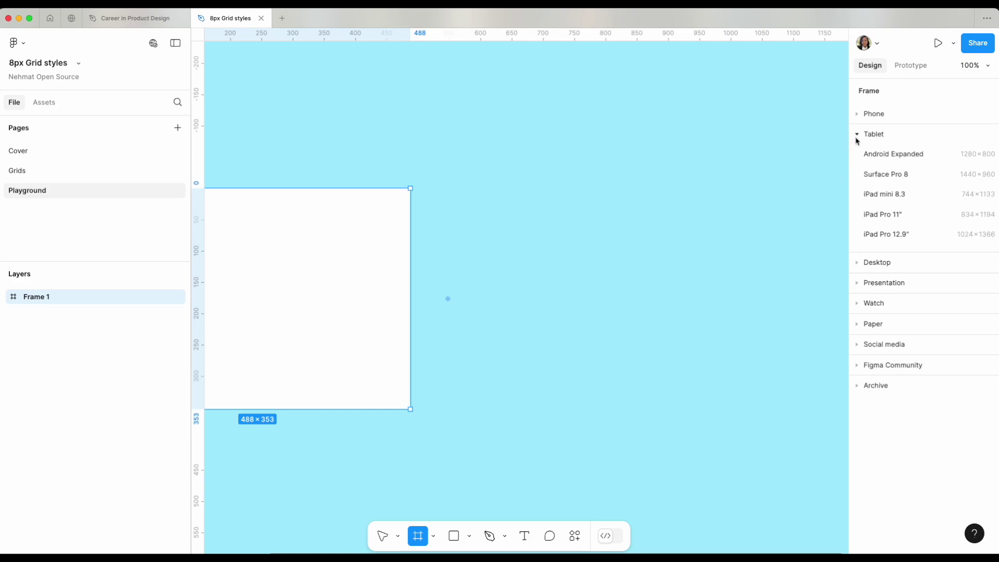
{"action": "left_click", "coordinate": [879, 194]}
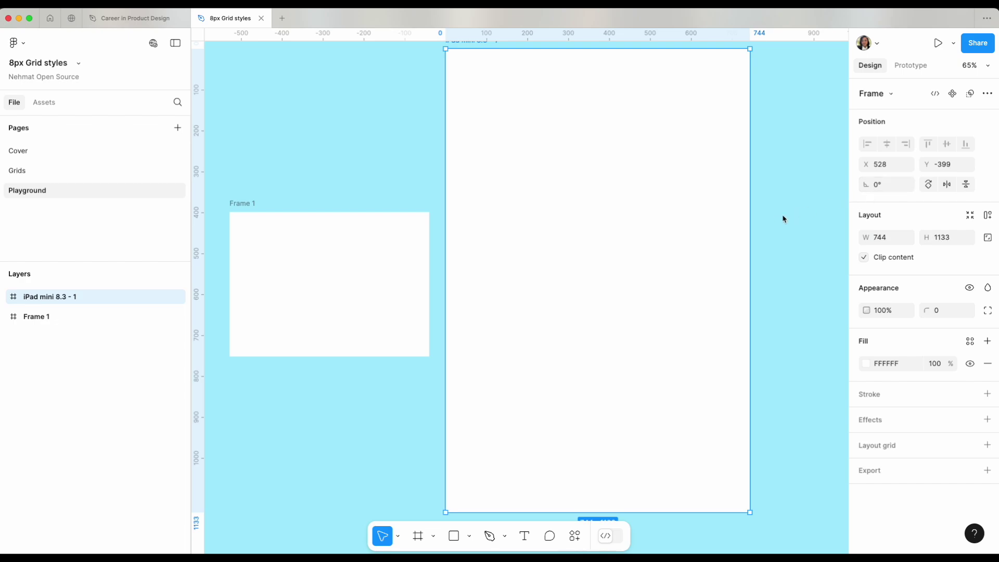
{"action": "scroll", "coordinate": [783, 219], "scroll_direction": "up", "scroll_amount": 5}
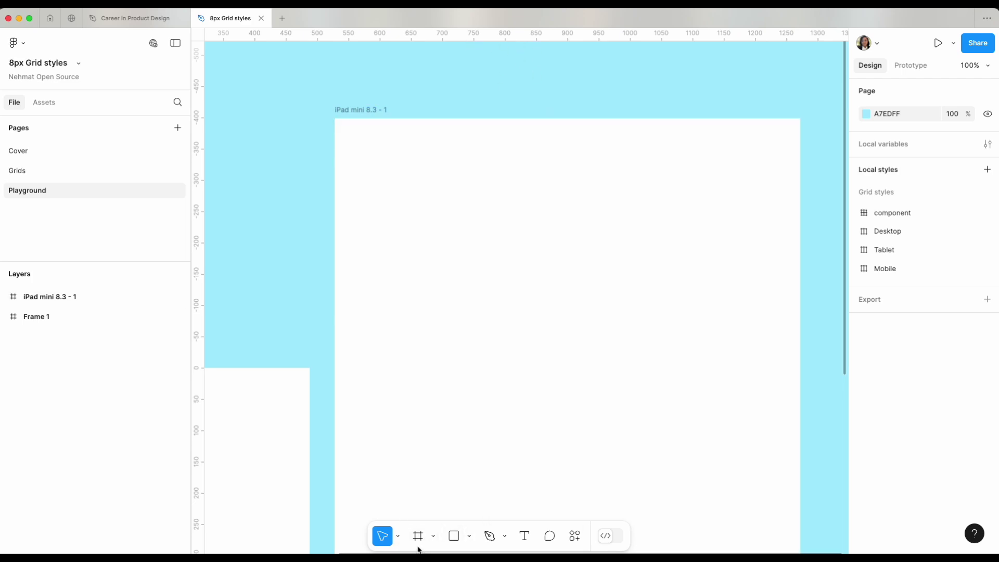
- Nudge the iPad mini 8.3 - 1 frame right and browse the Frame and Shape tool dropdowns
{"action": "scroll", "coordinate": [466, 473], "scroll_direction": "down", "scroll_amount": 3}
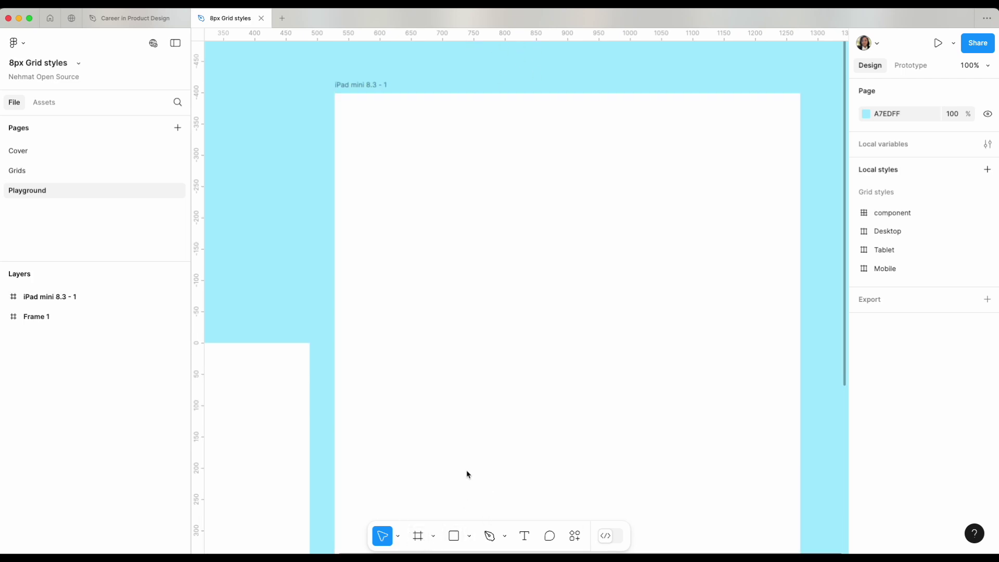
{"action": "scroll", "coordinate": [466, 472], "scroll_direction": "up", "scroll_amount": 3}
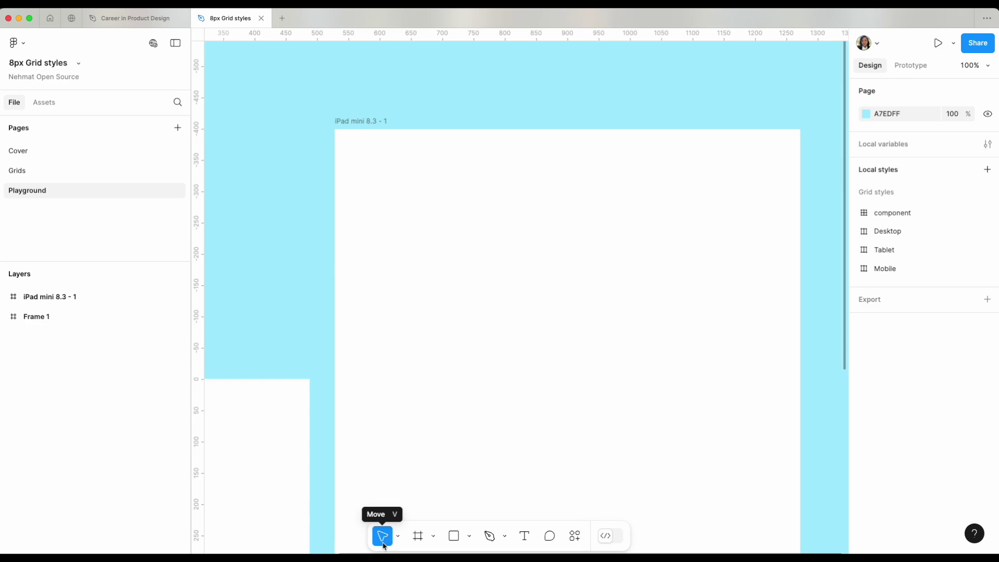
{"action": "left_click_drag", "start_coordinate": [363, 316], "coordinate": [375, 269]}
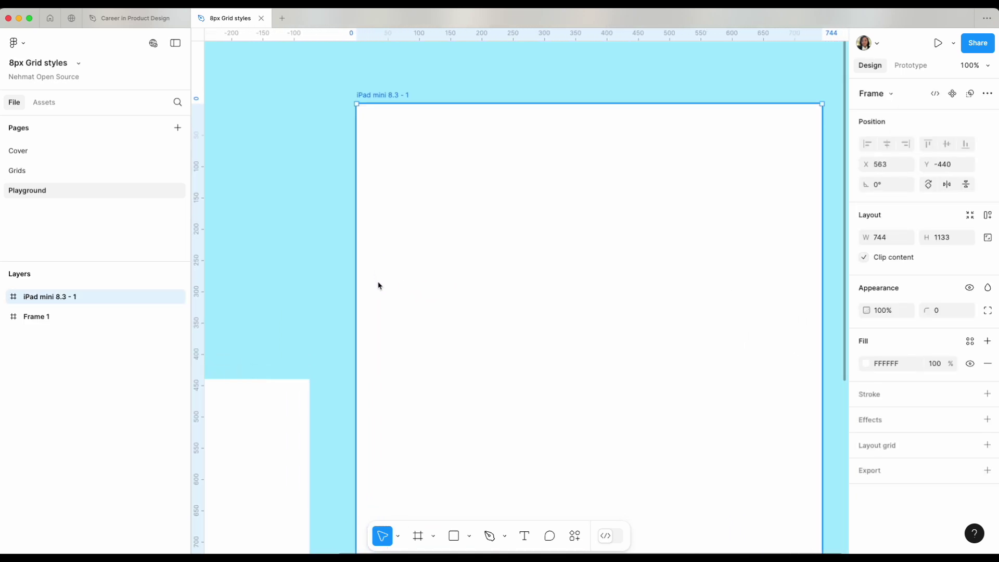
{"action": "left_click", "coordinate": [434, 539]}
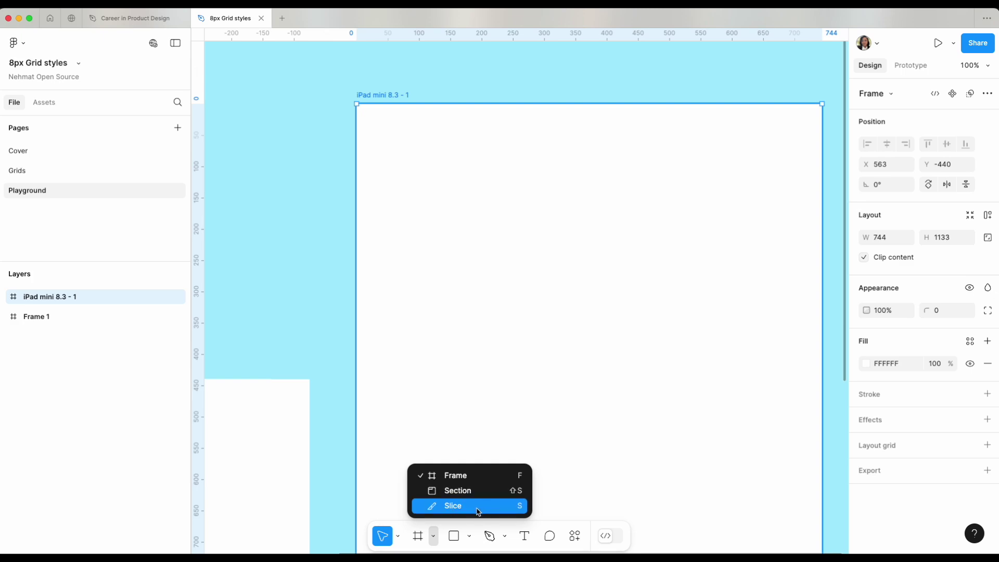
{"action": "key", "text": "Escape"}
{"action": "left_click", "coordinate": [469, 537]}
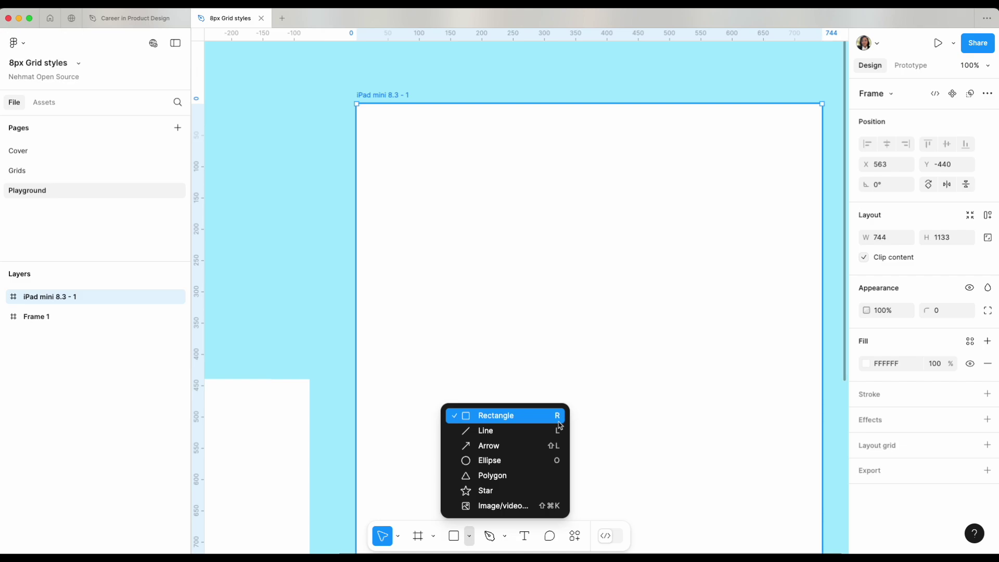
- Draw Rectangle 1, 252 × 239 at X 189, Y 228, inside the iPad frame
{"action": "left_click", "coordinate": [520, 286]}
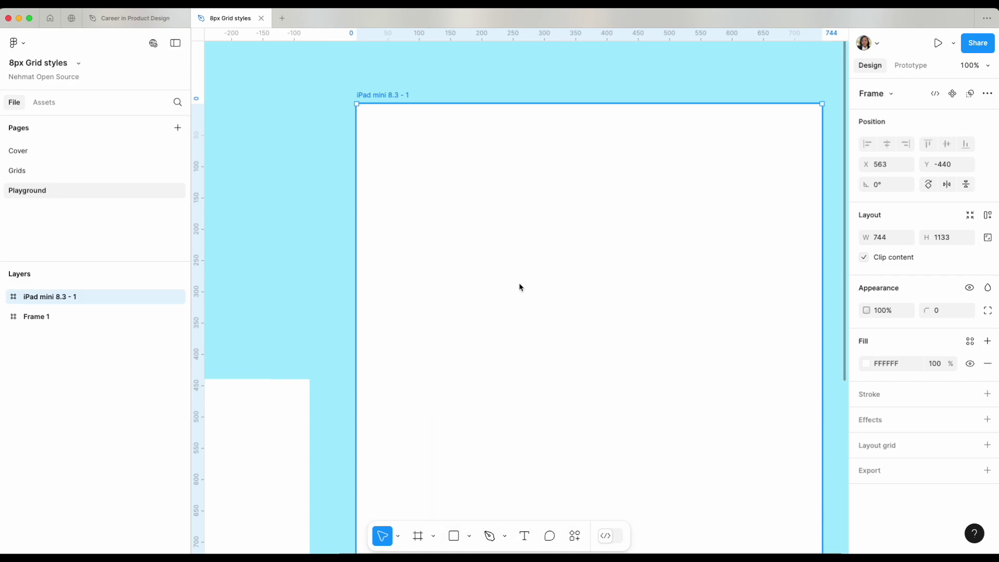
{"action": "key", "text": "r"}
{"action": "mouse_move", "coordinate": [475, 245]}
{"action": "left_mouse_down"}
{"action": "mouse_move", "coordinate": [584, 334]}
{"action": "mouse_move", "coordinate": [633, 396]}
{"action": "left_mouse_up"}
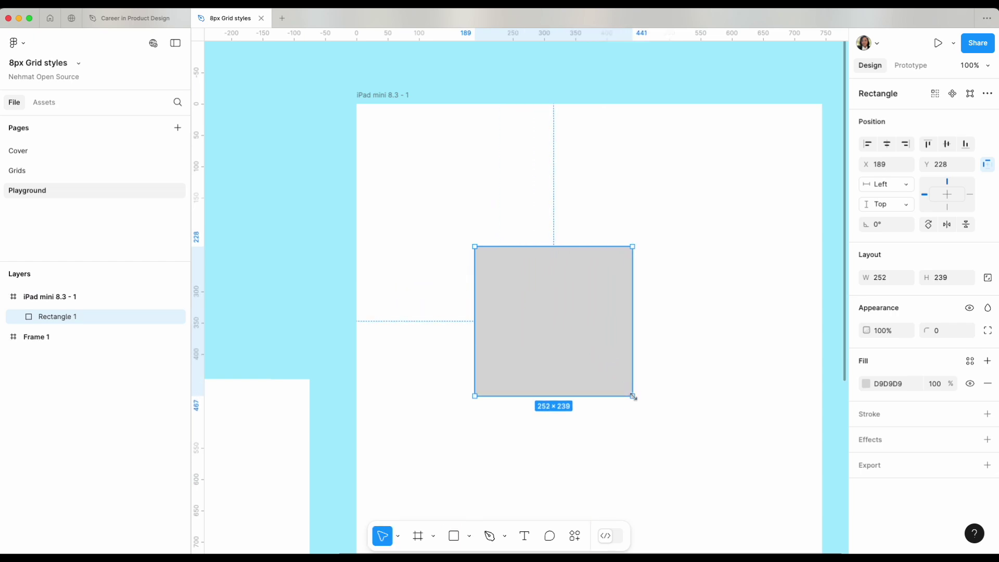
{"action": "mouse_move", "coordinate": [620, 368]}
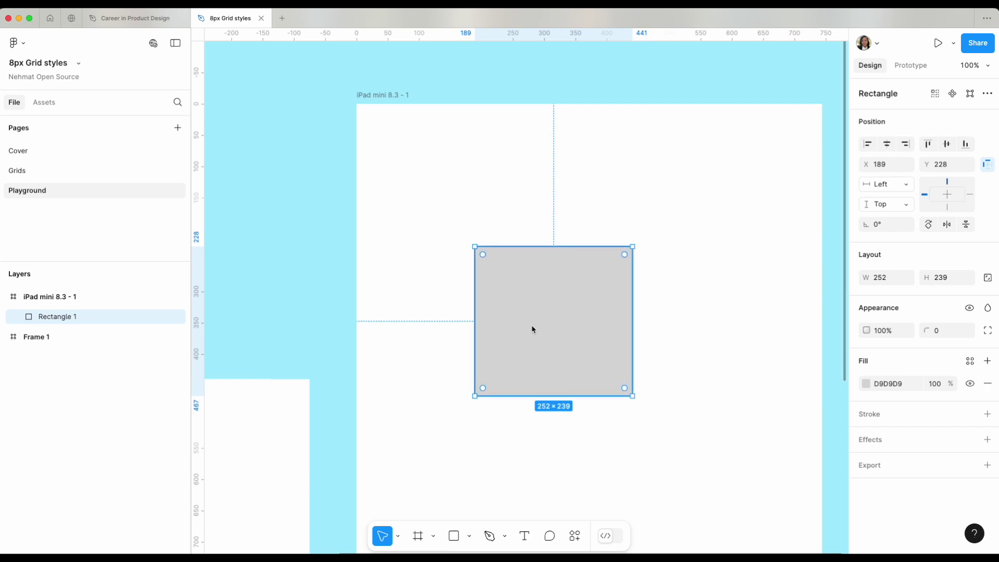
{"action": "scroll", "coordinate": [532, 328], "scroll_direction": "right", "scroll_amount": 5}
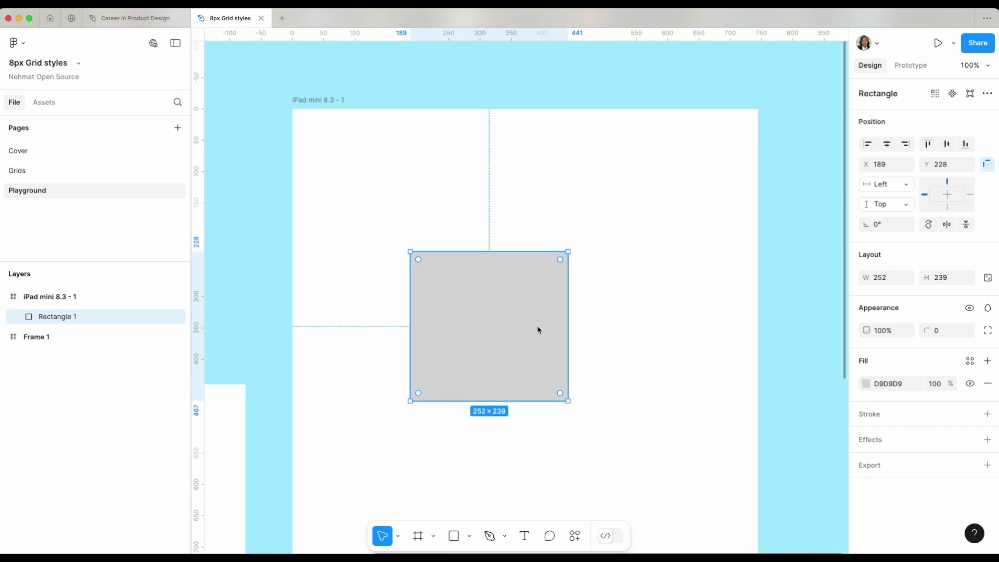
{"action": "scroll", "coordinate": [386, 324], "scroll_direction": "left", "scroll_amount": 1}
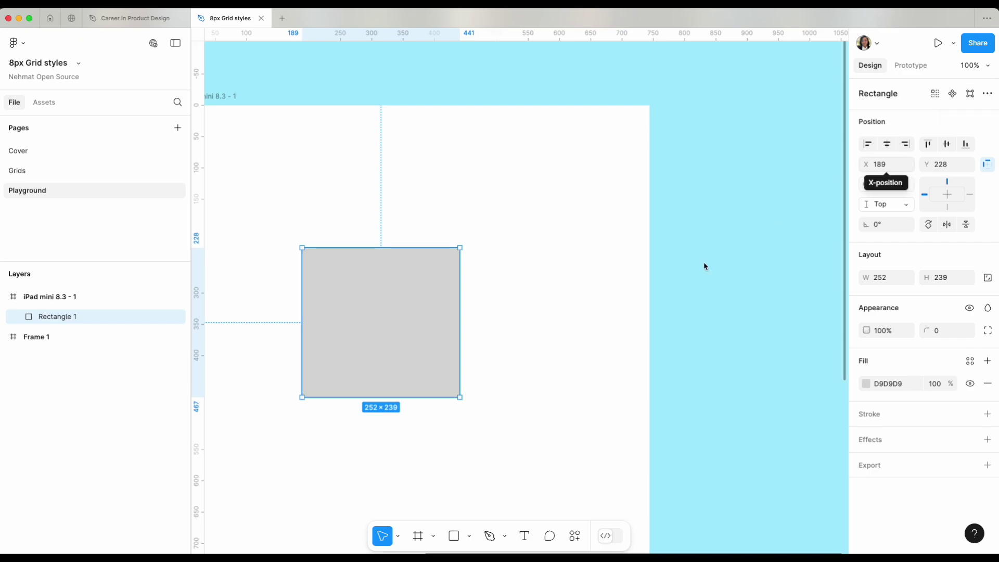
- Pull a new point down from Rectangle 1's bottom edge, making a 252 × 354 five-sided path
{"action": "double_click", "coordinate": [415, 350]}
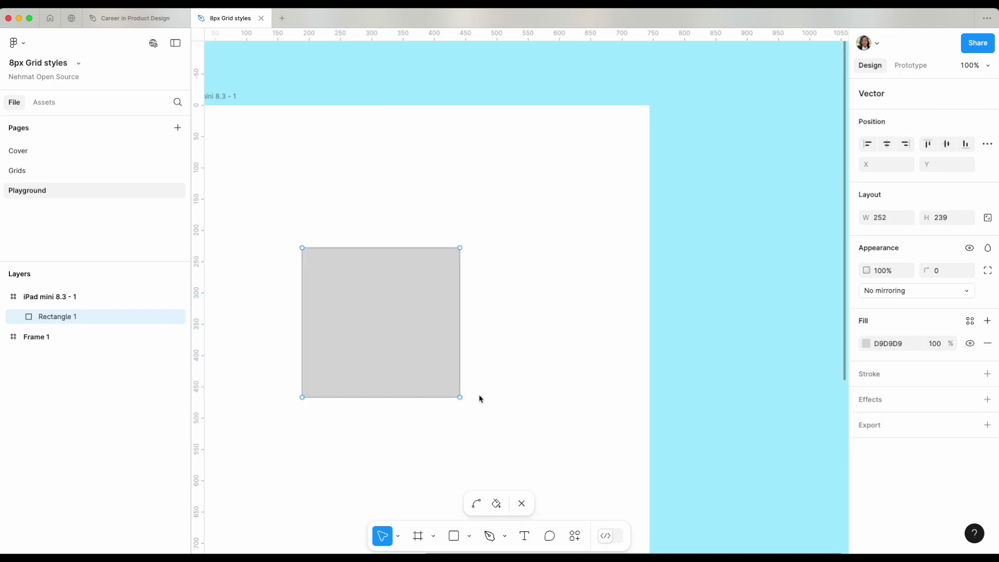
{"action": "left_click", "coordinate": [381, 380]}
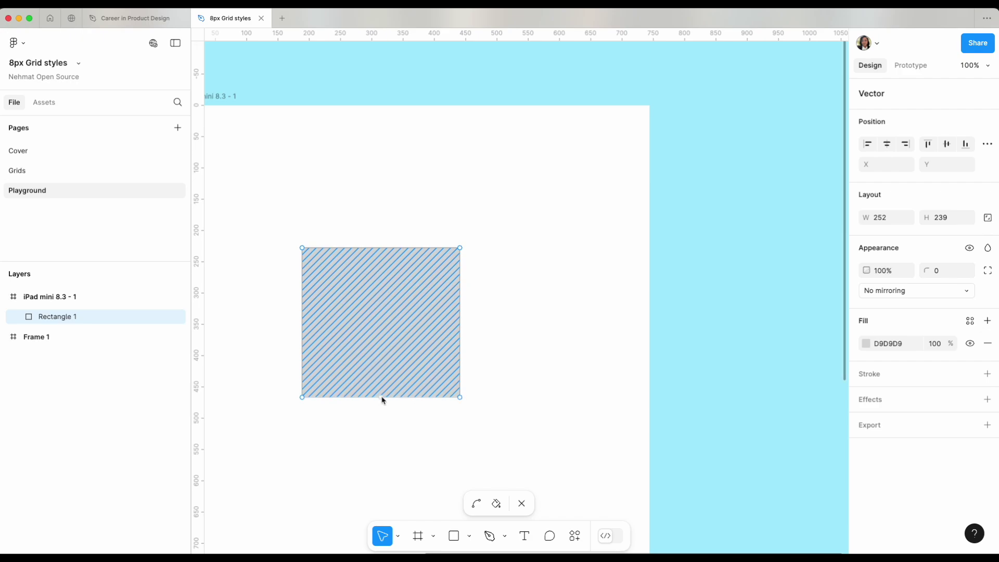
{"action": "left_click_drag", "start_coordinate": [384, 398], "coordinate": [437, 470]}
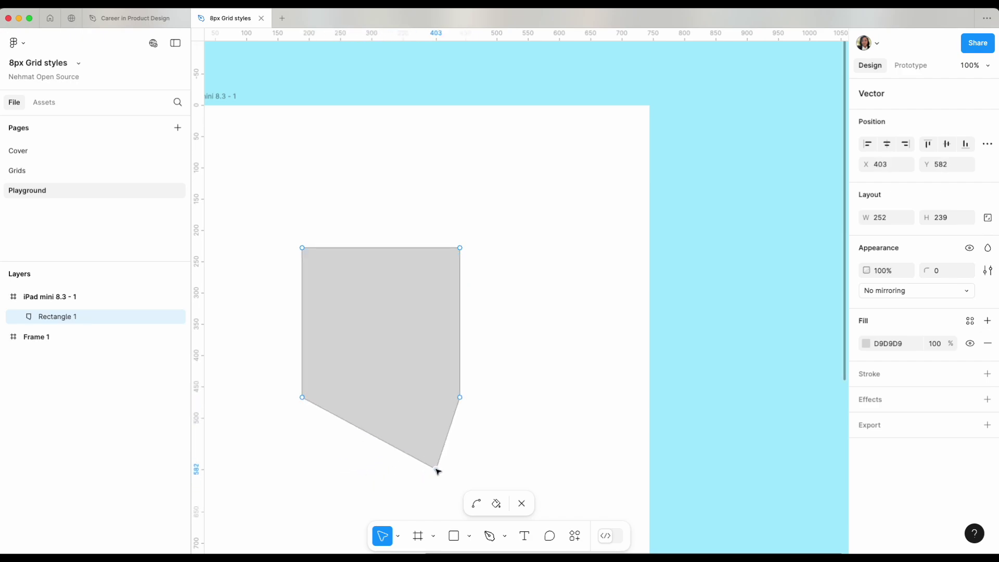
{"action": "left_click", "coordinate": [564, 338]}
{"action": "left_click", "coordinate": [438, 183]}
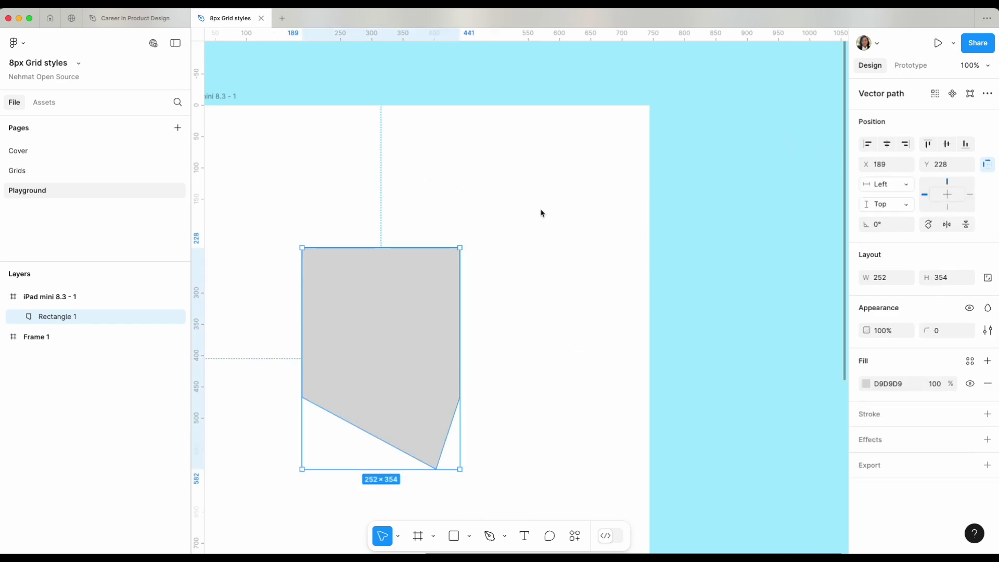
{"action": "left_click", "coordinate": [549, 299]}
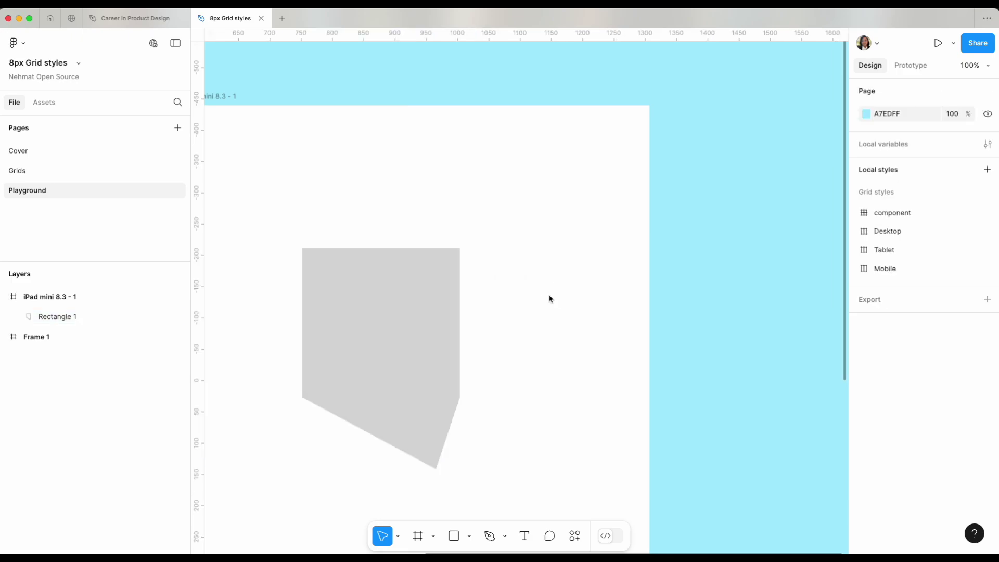
- Align the grey shape to the frame's horizontal and vertical centres (X 246, Y 389), then zoom out
{"action": "left_click_drag", "start_coordinate": [319, 286], "coordinate": [425, 205]}
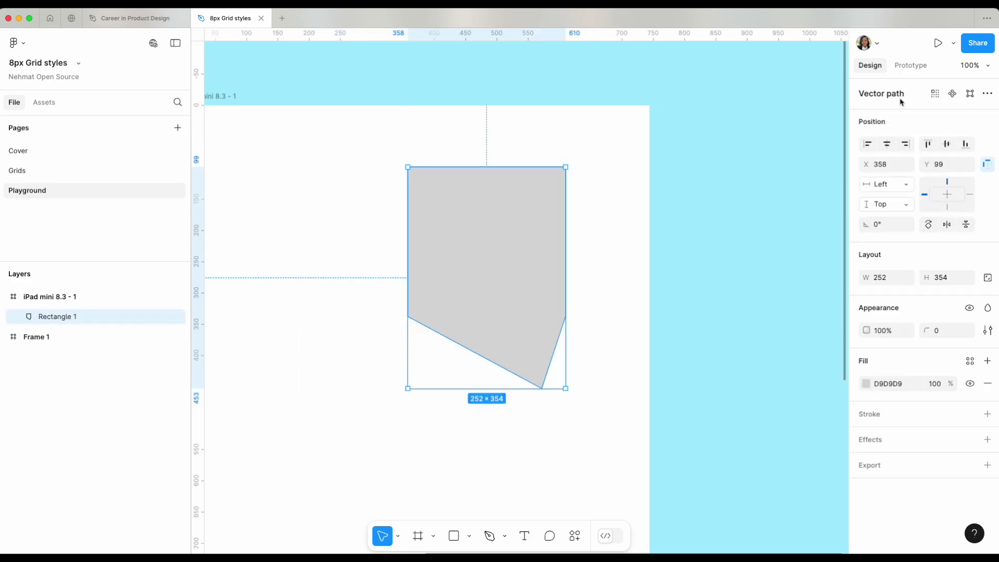
{"action": "left_click", "coordinate": [887, 147]}
{"action": "scroll", "coordinate": [770, 208], "scroll_direction": "left", "scroll_amount": 5}
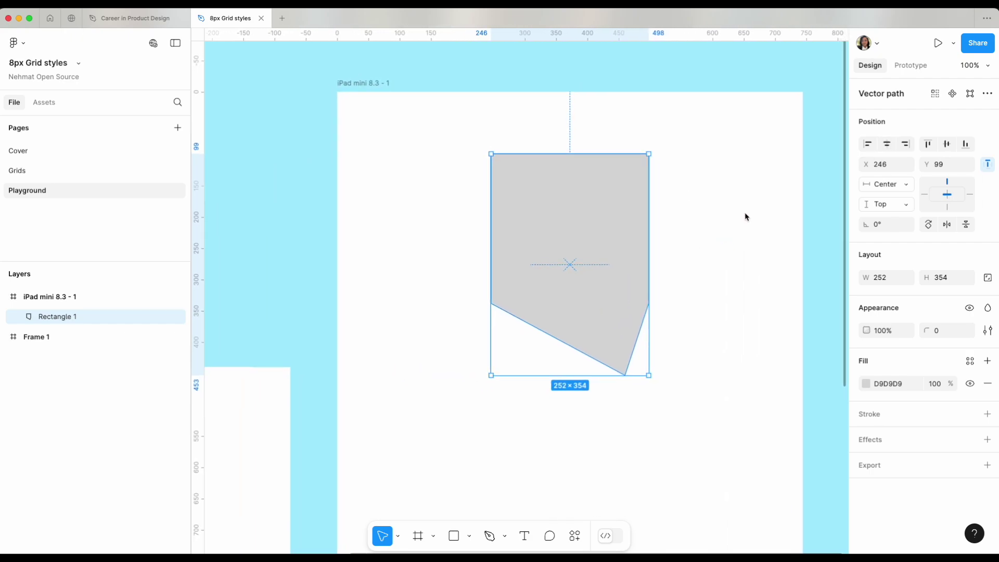
{"action": "left_click", "coordinate": [948, 146]}
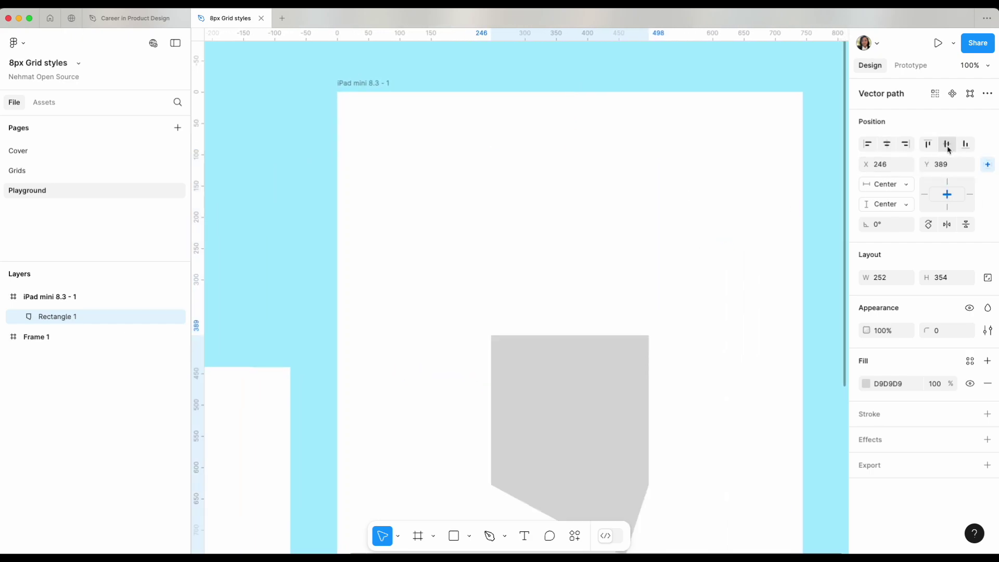
{"action": "scroll", "coordinate": [682, 274], "scroll_direction": "down", "scroll_amount": 5}
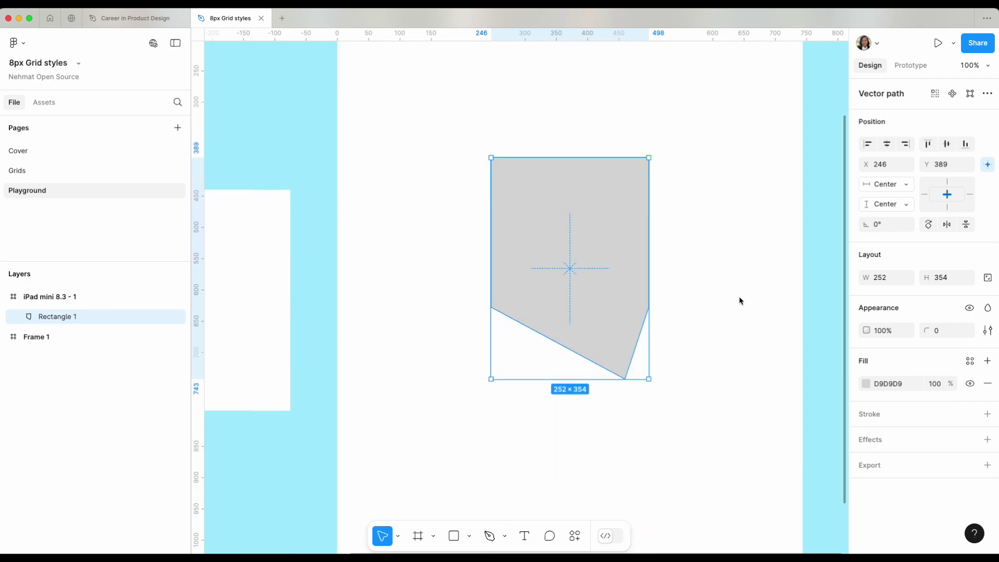
{"action": "scroll", "coordinate": [739, 295], "scroll_direction": "up", "scroll_amount": 3}
{"action": "key", "text": "shift+1"}
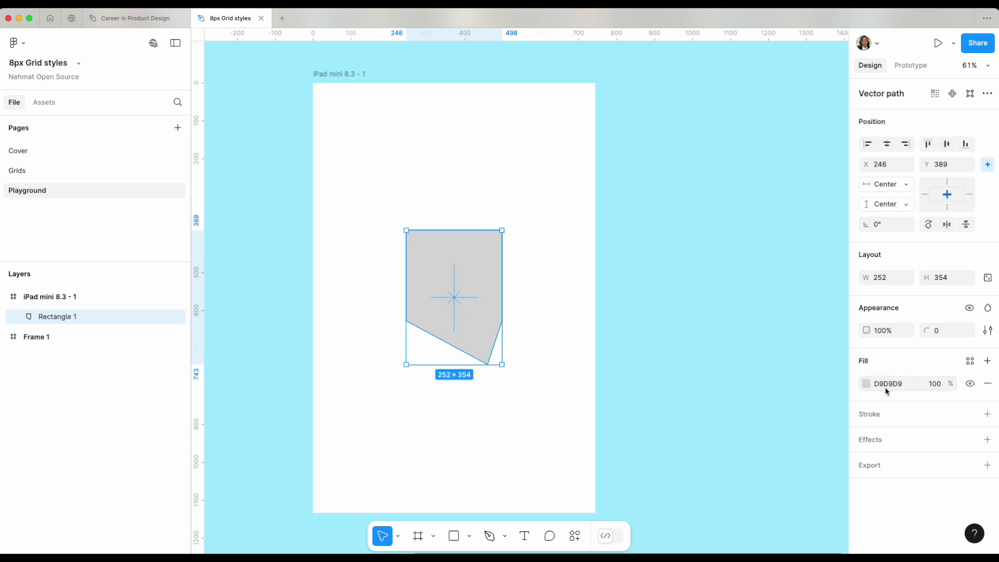
- Try out solid fill colours for the shape, settling on the pink DF92DB
{"action": "left_click", "coordinate": [866, 386]}
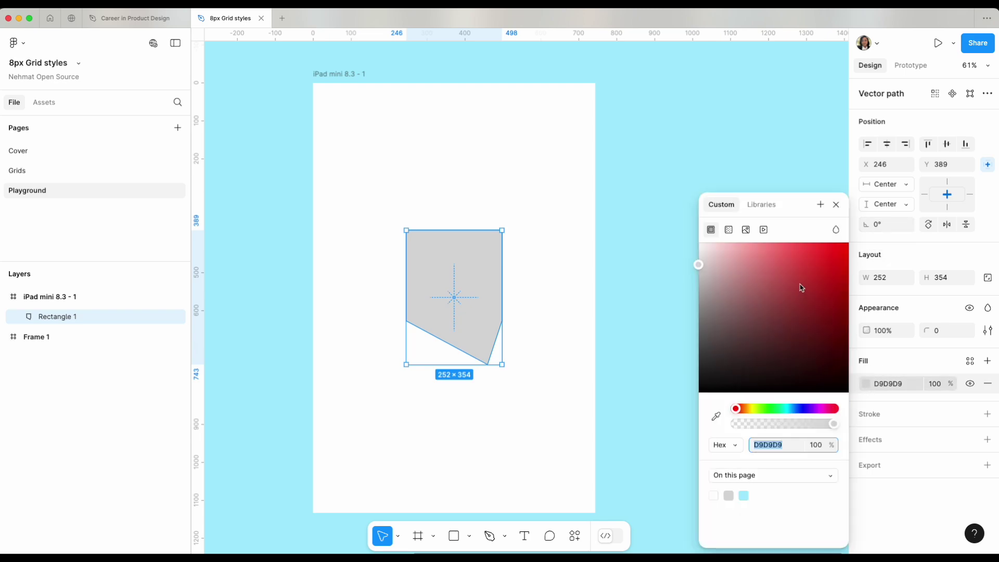
{"action": "left_click", "coordinate": [800, 282]}
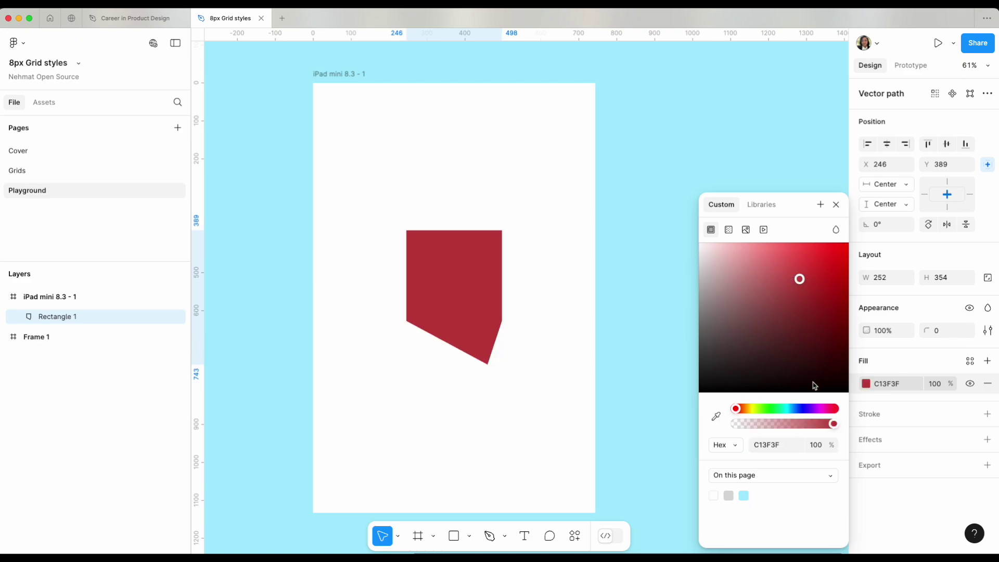
{"action": "left_click", "coordinate": [798, 409]}
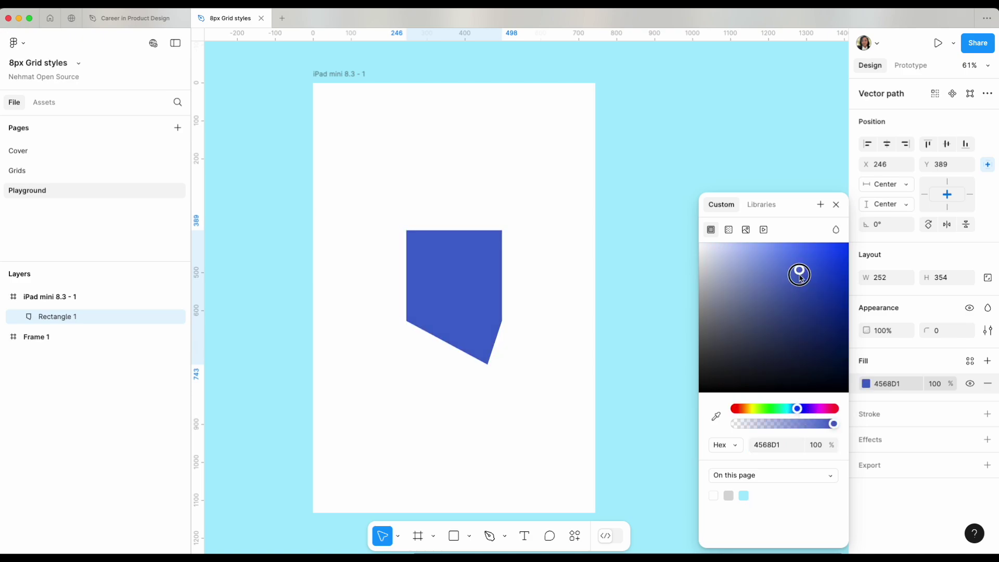
{"action": "left_click_drag", "start_coordinate": [800, 276], "coordinate": [805, 254]}
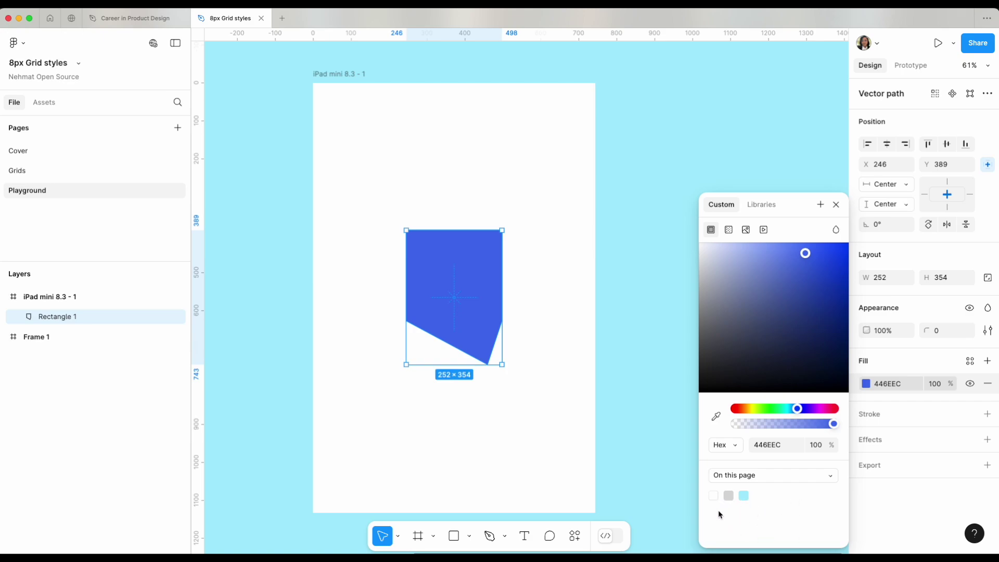
{"action": "left_click", "coordinate": [821, 479]}
{"action": "left_click", "coordinate": [821, 479]}
{"action": "left_click_drag", "start_coordinate": [797, 409], "coordinate": [818, 408]}
{"action": "left_click_drag", "start_coordinate": [823, 292], "coordinate": [751, 261]}
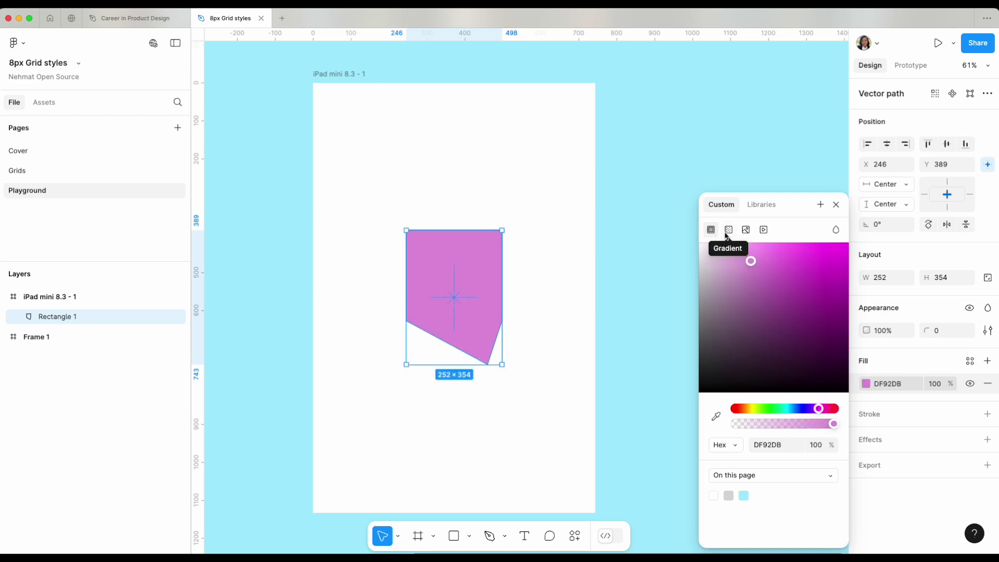
- Make the fill a linear gradient ending at cyan 31EEE4 and enlarge the shape to 439 × 529
{"action": "left_click", "coordinate": [729, 231]}
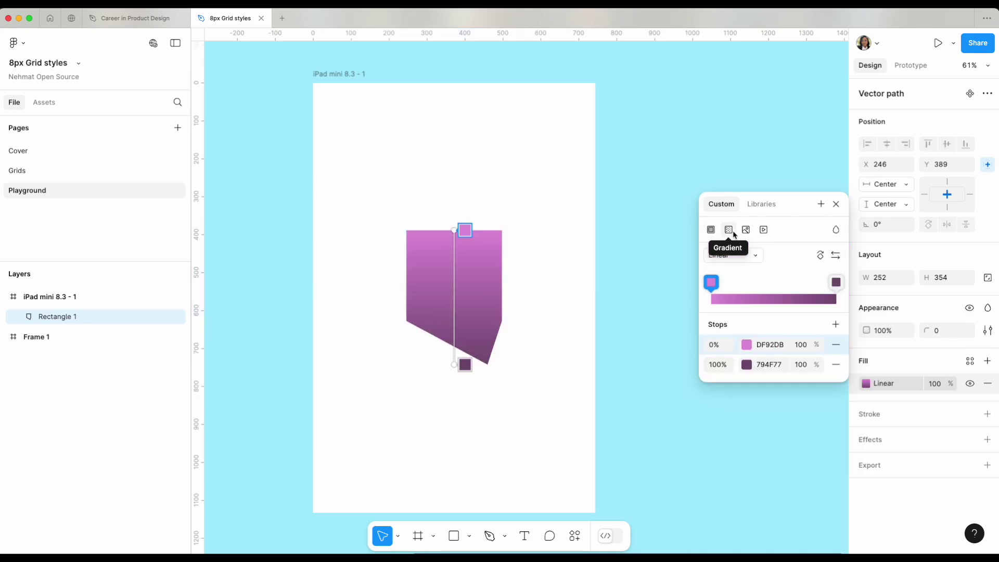
{"action": "left_click", "coordinate": [836, 282]}
{"action": "left_click", "coordinate": [836, 282]}
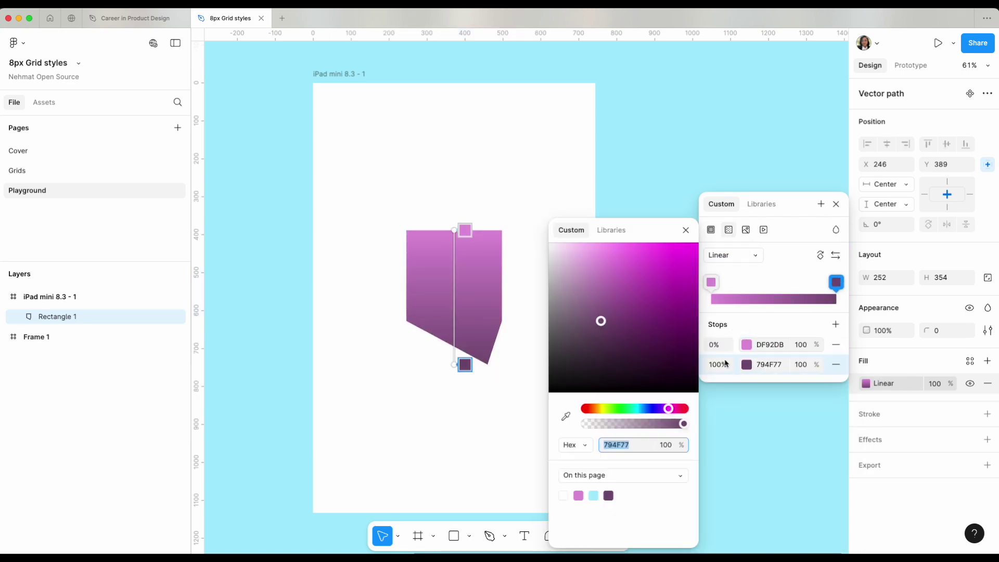
{"action": "left_click", "coordinate": [635, 409]}
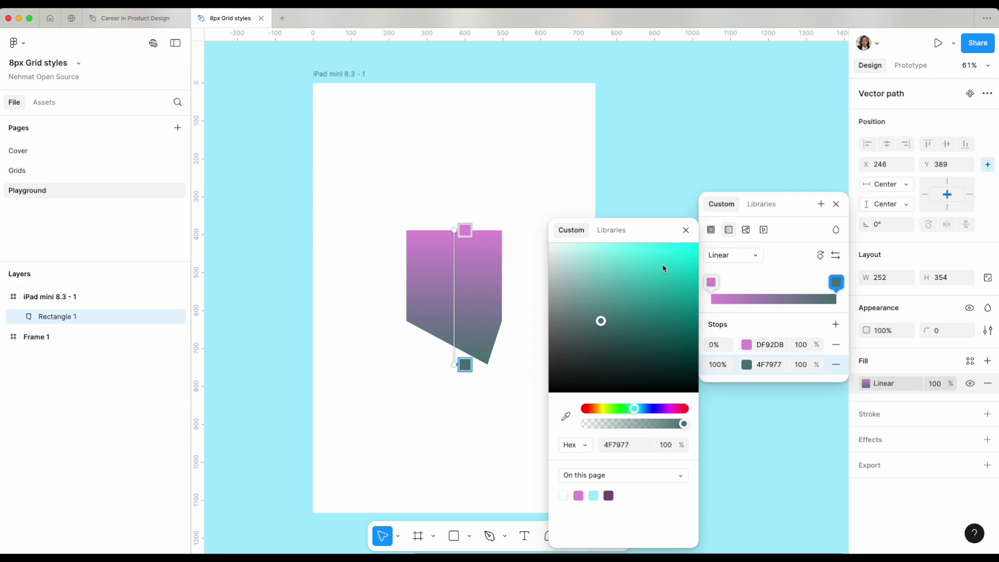
{"action": "left_click_drag", "start_coordinate": [664, 269], "coordinate": [668, 256]}
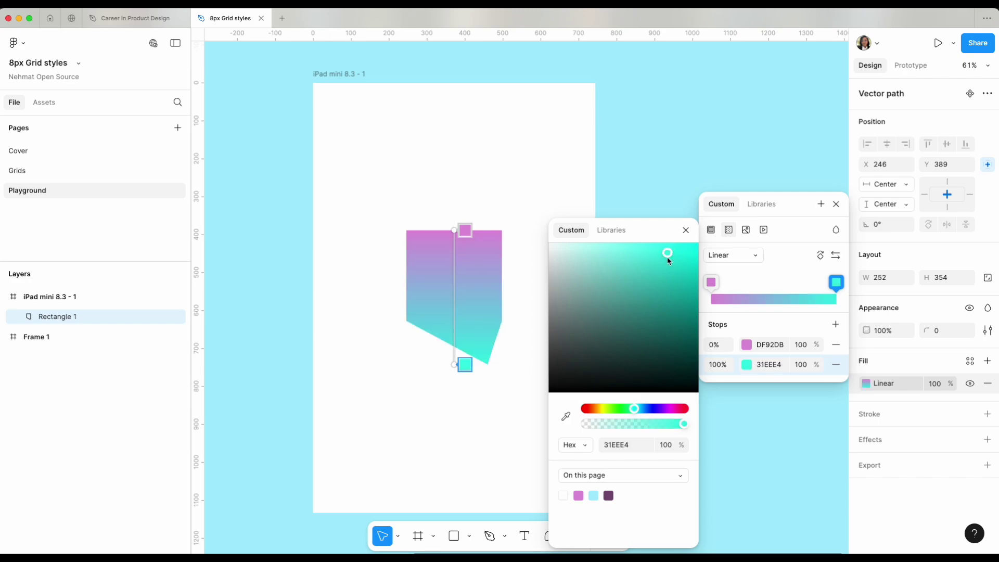
{"action": "left_click", "coordinate": [525, 322]}
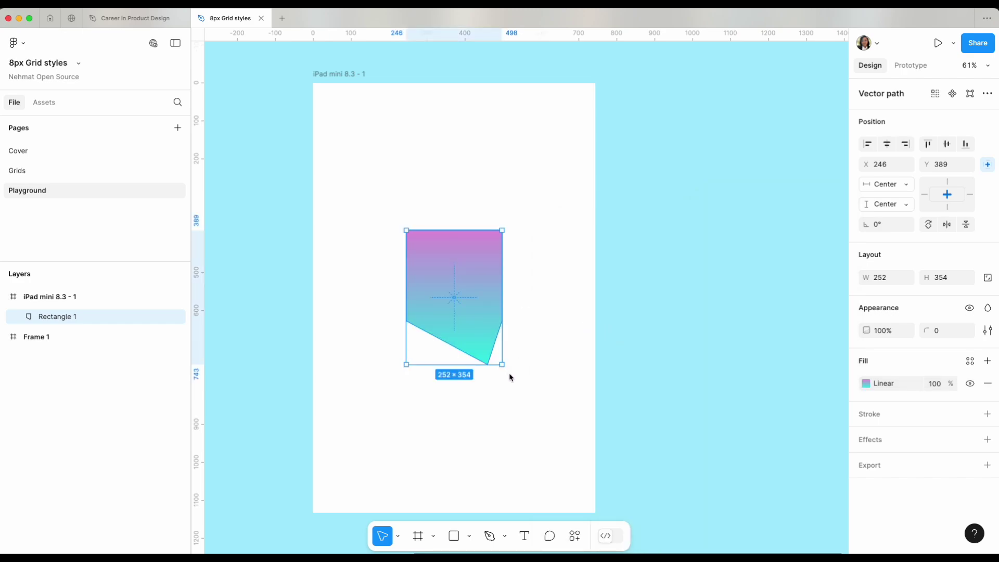
{"action": "left_click_drag", "start_coordinate": [502, 364], "coordinate": [574, 432]}
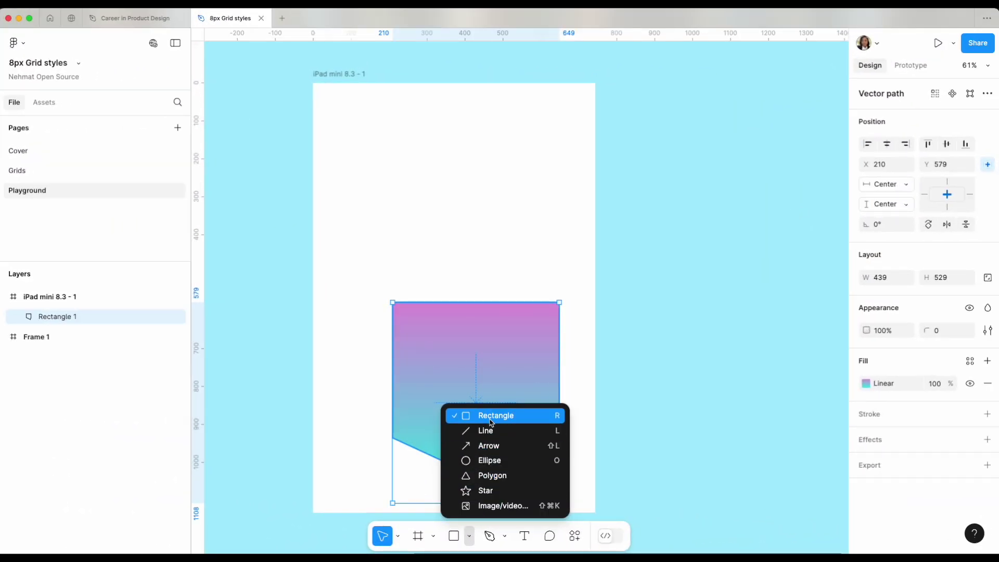
- Draw a 414×414 circle with the Ellipse tool and place it at X 182, Y 65
{"action": "left_click", "coordinate": [487, 461]}
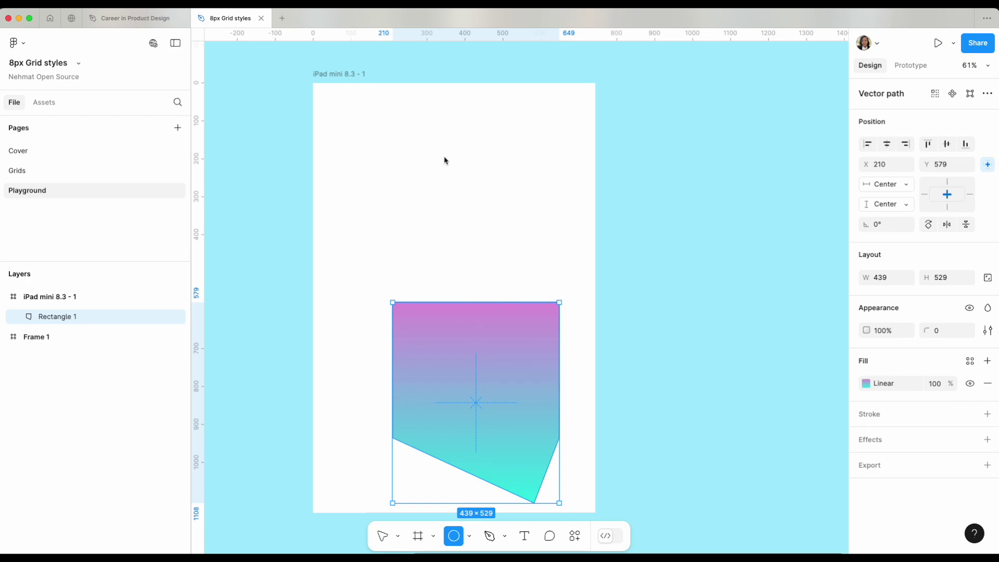
{"action": "mouse_move", "coordinate": [430, 156]}
{"action": "left_mouse_down"}
{"action": "mouse_move", "coordinate": [517, 239]}
{"action": "mouse_move", "coordinate": [501, 229]}
{"action": "mouse_move", "coordinate": [572, 251]}
{"action": "mouse_move", "coordinate": [520, 270]}
{"action": "mouse_move", "coordinate": [534, 286]}
{"action": "mouse_move", "coordinate": [430, 198]}
{"action": "mouse_move", "coordinate": [468, 252]}
{"action": "mouse_move", "coordinate": [457, 237]}
{"action": "left_mouse_up"}
{"action": "key", "text": "shift+alt"}
{"action": "left_click_drag", "start_coordinate": [428, 182], "coordinate": [460, 216]}
{"action": "left_click", "coordinate": [866, 384]}
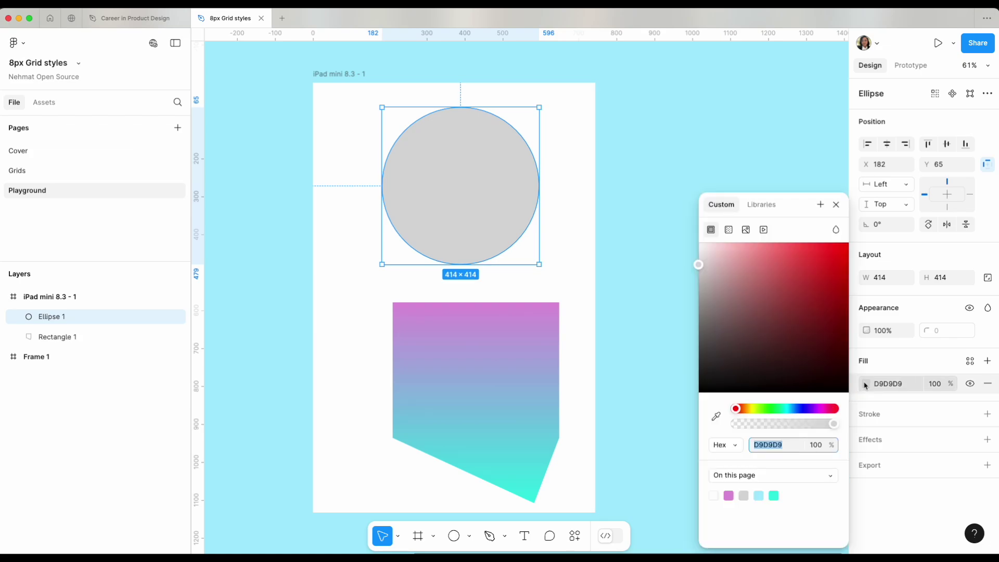
- Set the circle's fill to an image, uploading Dev-slide.png from the computer
{"action": "left_click", "coordinate": [746, 230]}
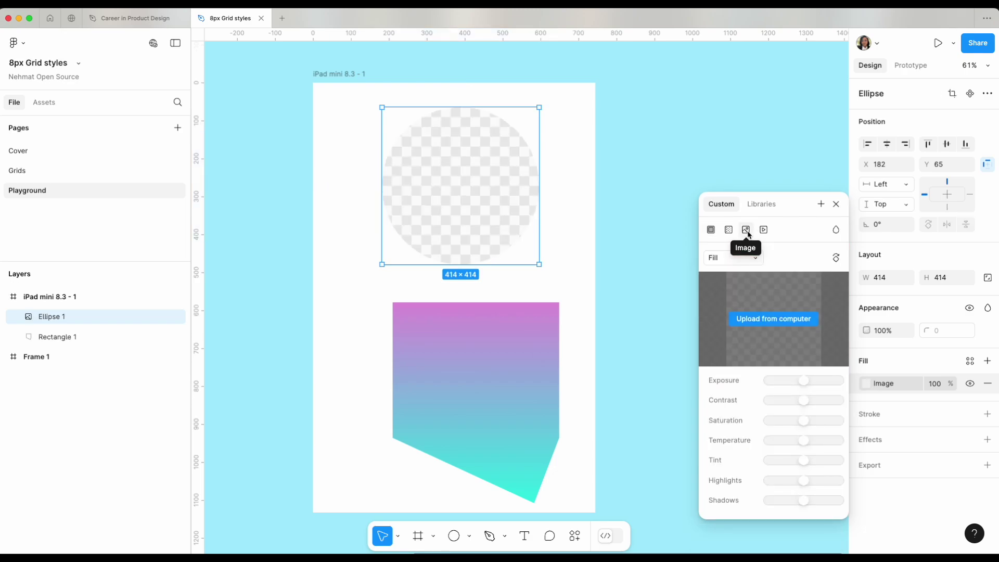
{"action": "left_click", "coordinate": [760, 327]}
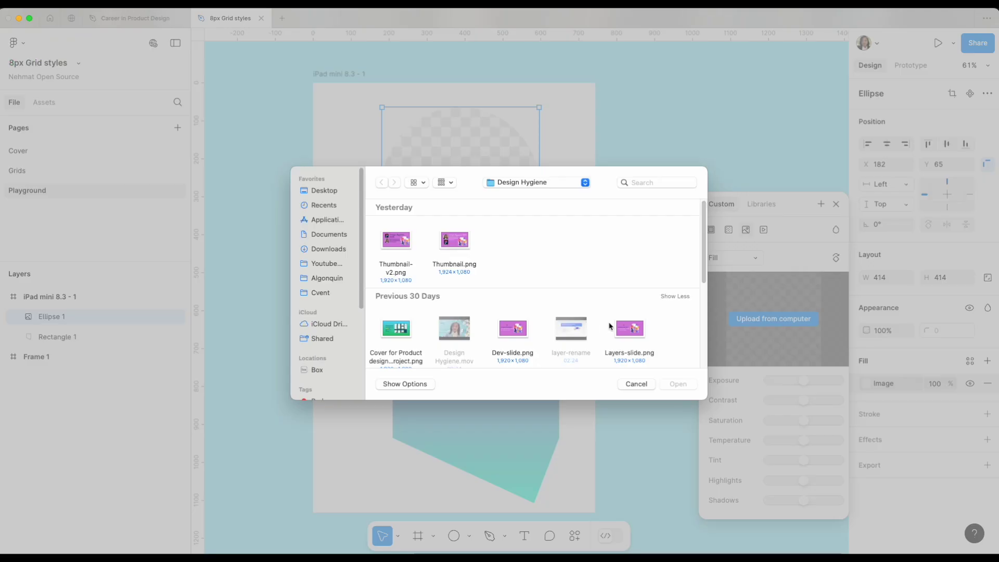
{"action": "scroll", "coordinate": [576, 280], "scroll_direction": "down", "scroll_amount": 5}
{"action": "scroll", "coordinate": [679, 270], "scroll_direction": "up", "scroll_amount": 4}
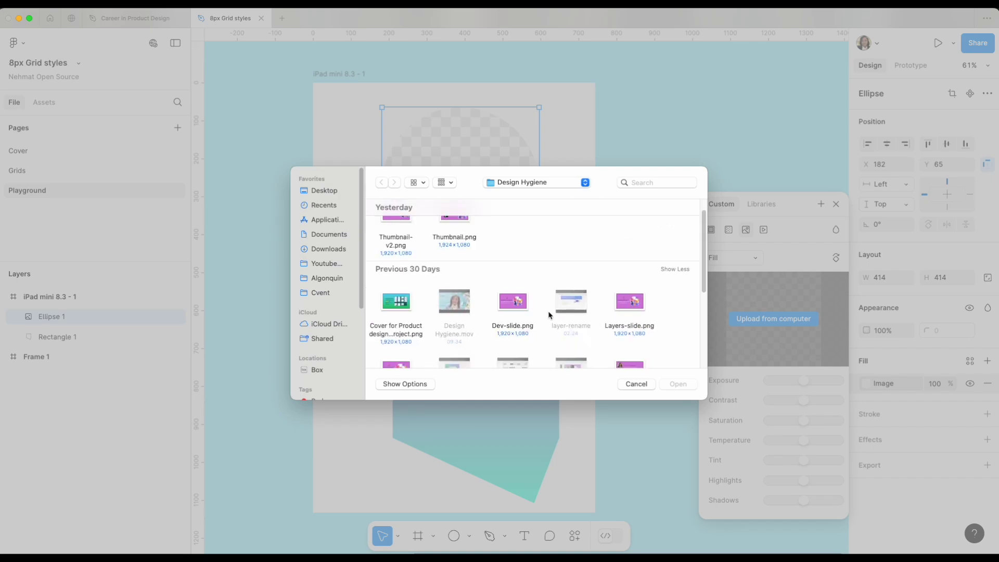
{"action": "left_click", "coordinate": [511, 307]}
{"action": "left_click", "coordinate": [679, 385]}
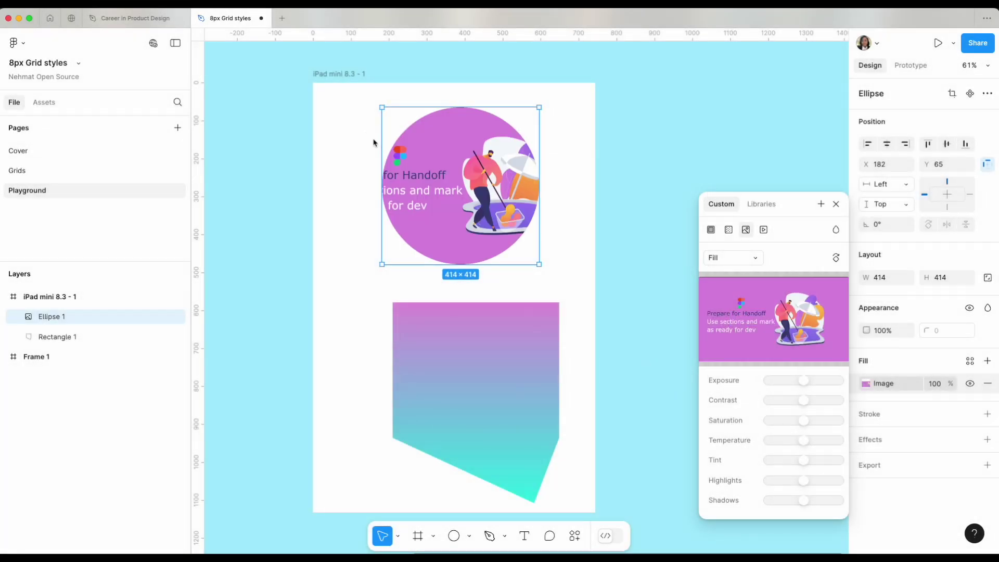
- Switch the image fill to Crop mode and shift the picture down and right inside the circle
{"action": "left_click", "coordinate": [752, 263]}
{"action": "left_click", "coordinate": [779, 259]}
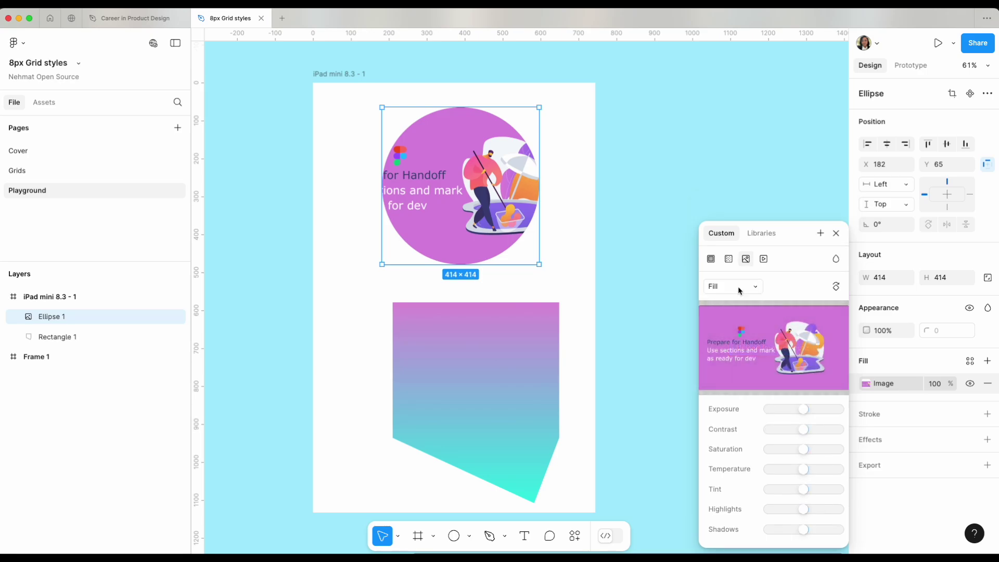
{"action": "left_click", "coordinate": [737, 286]}
{"action": "left_click", "coordinate": [733, 316]}
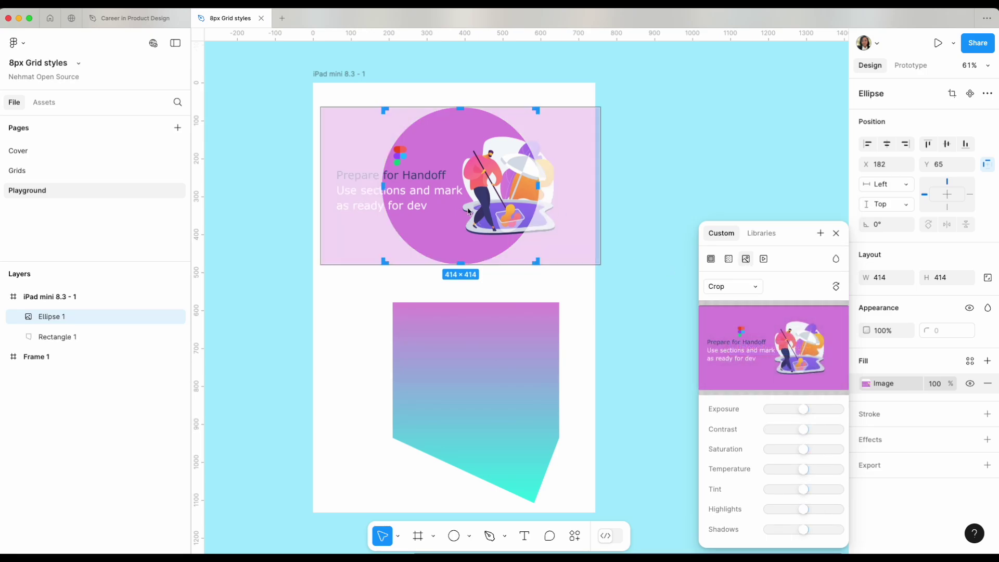
{"action": "left_click_drag", "start_coordinate": [467, 205], "coordinate": [483, 189]}
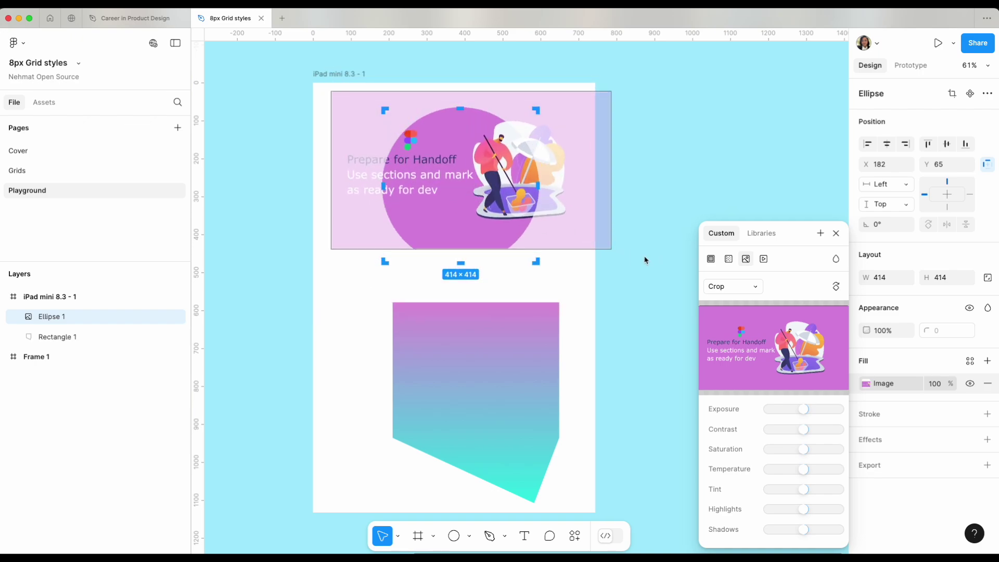
{"action": "left_click_drag", "start_coordinate": [479, 205], "coordinate": [483, 221]}
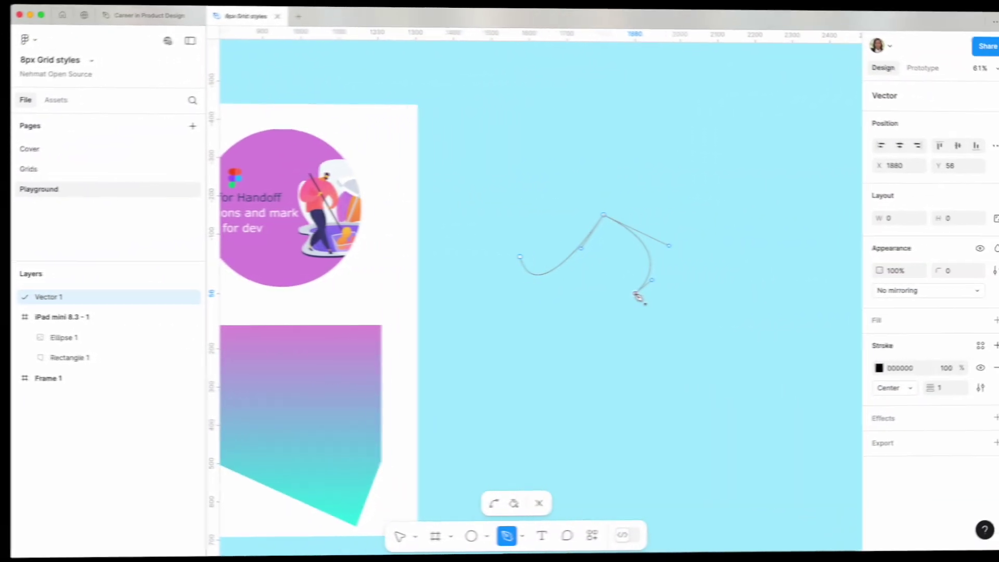
- Bend the path's last curve, then add a new segment joined to the path's end
{"action": "key", "text": "super"}
{"action": "left_click_drag", "start_coordinate": [620, 296], "coordinate": [580, 327]}
{"action": "key", "text": "p"}
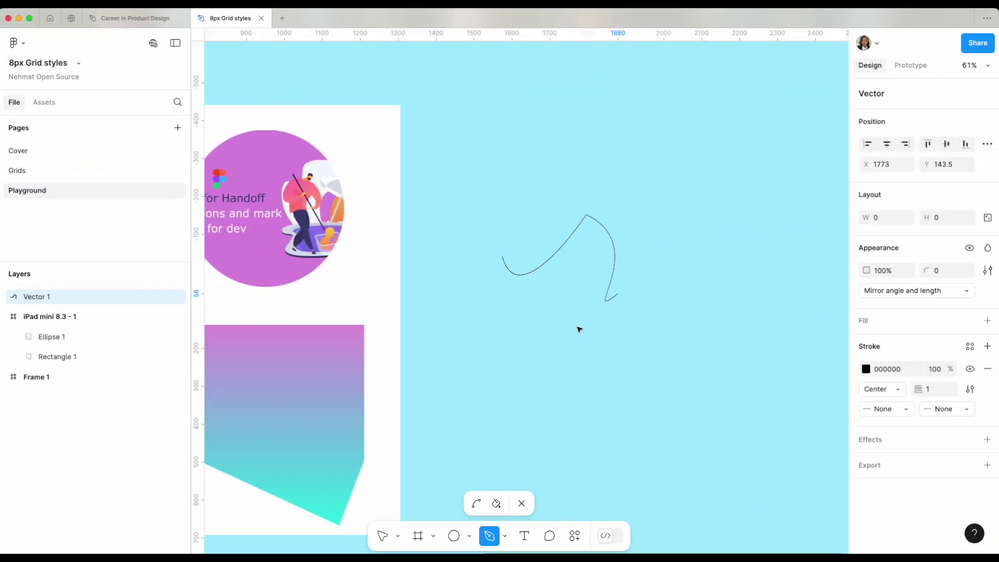
{"action": "left_click", "coordinate": [685, 272]}
{"action": "left_click", "coordinate": [679, 400]}
{"action": "left_click", "coordinate": [618, 294]}
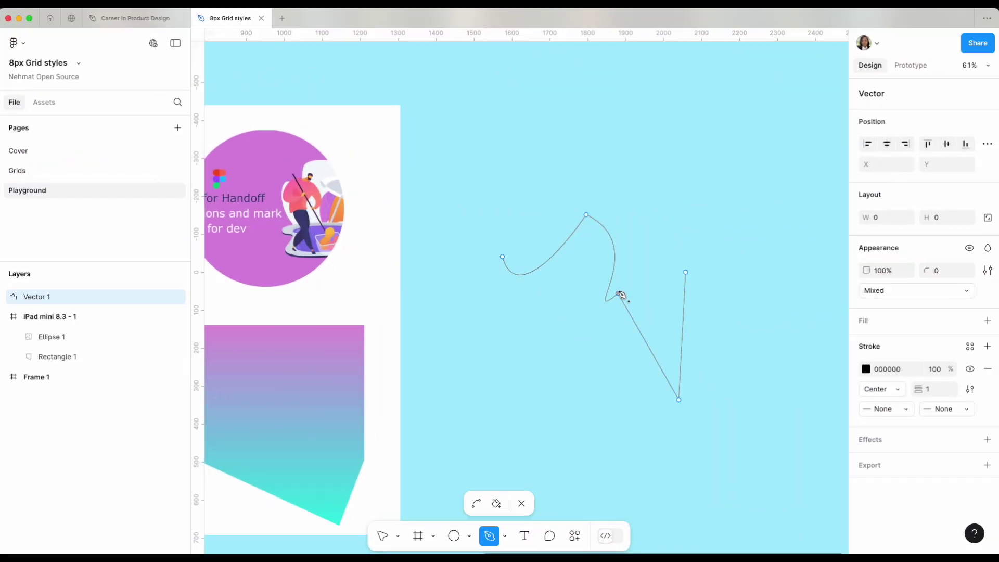
- Add right, upper-right and top-left corner points and close the shape on its start point
{"action": "left_click", "coordinate": [683, 271]}
{"action": "left_click", "coordinate": [742, 277]}
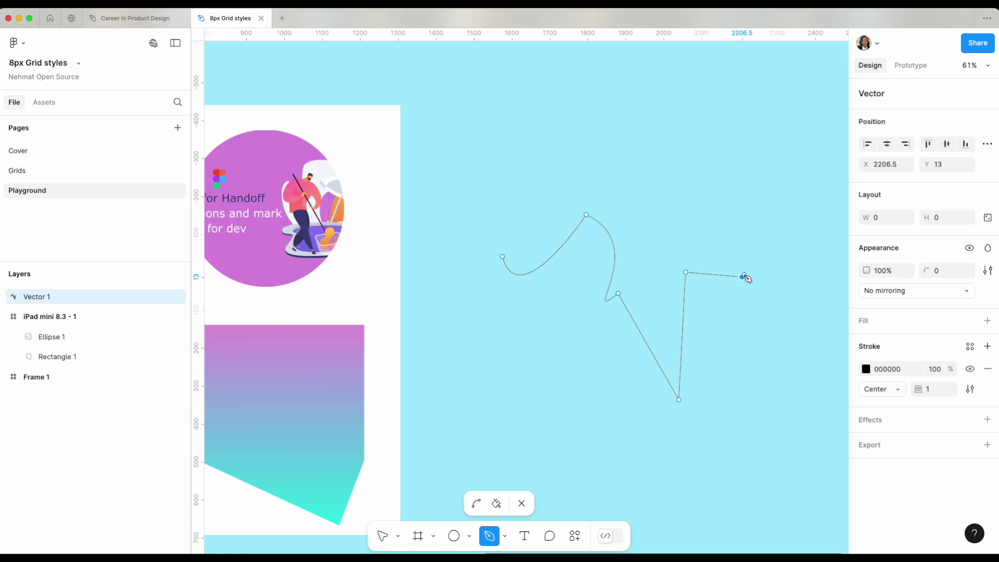
{"action": "left_click", "coordinate": [638, 167]}
{"action": "left_click", "coordinate": [531, 174]}
{"action": "left_click", "coordinate": [502, 256]}
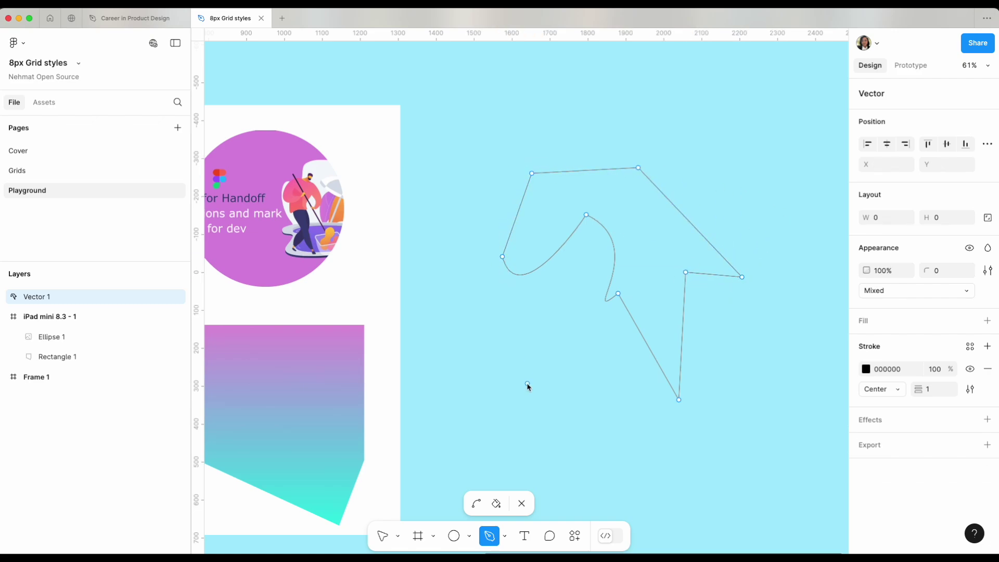
{"action": "key", "text": "Escape"}
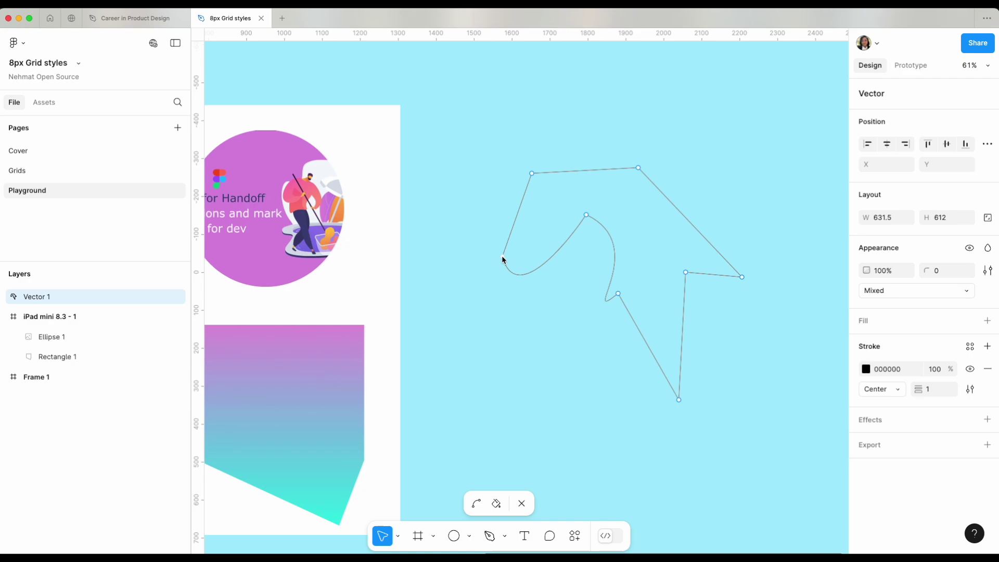
- Reshape the outline's curve and corners, delete the stray lower-left segment, and finish the vector
{"action": "left_click", "coordinate": [502, 257]}
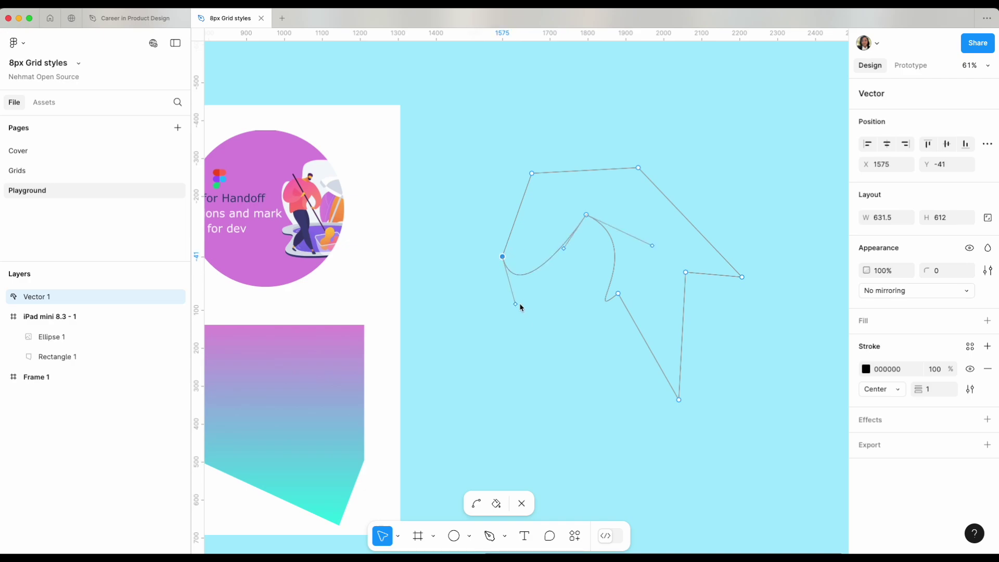
{"action": "left_click_drag", "start_coordinate": [516, 306], "coordinate": [595, 433]}
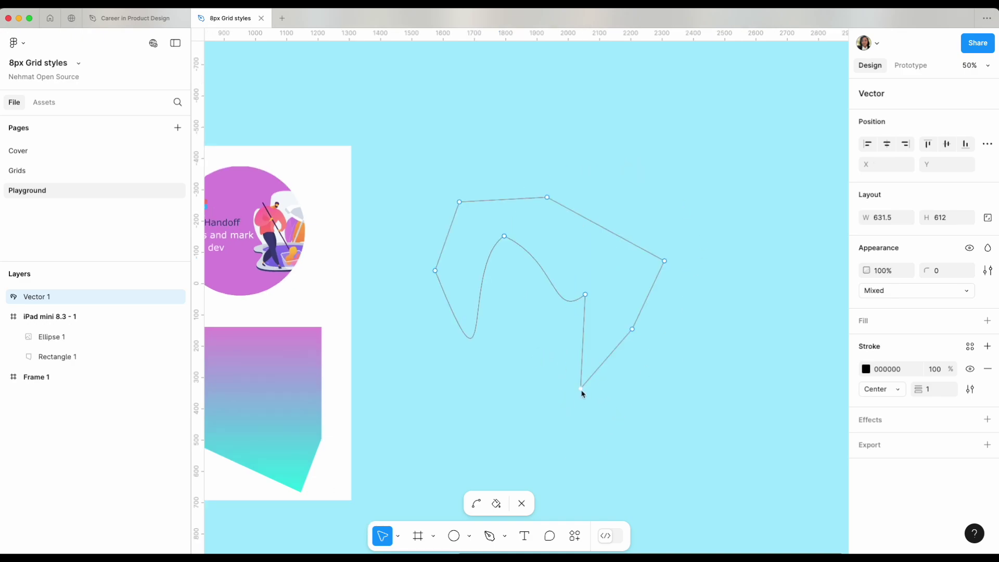
{"action": "mouse_move", "coordinate": [580, 388]}
{"action": "left_mouse_down"}
{"action": "mouse_move", "coordinate": [629, 384]}
{"action": "mouse_move", "coordinate": [602, 404]}
{"action": "mouse_move", "coordinate": [590, 375]}
{"action": "left_mouse_up"}
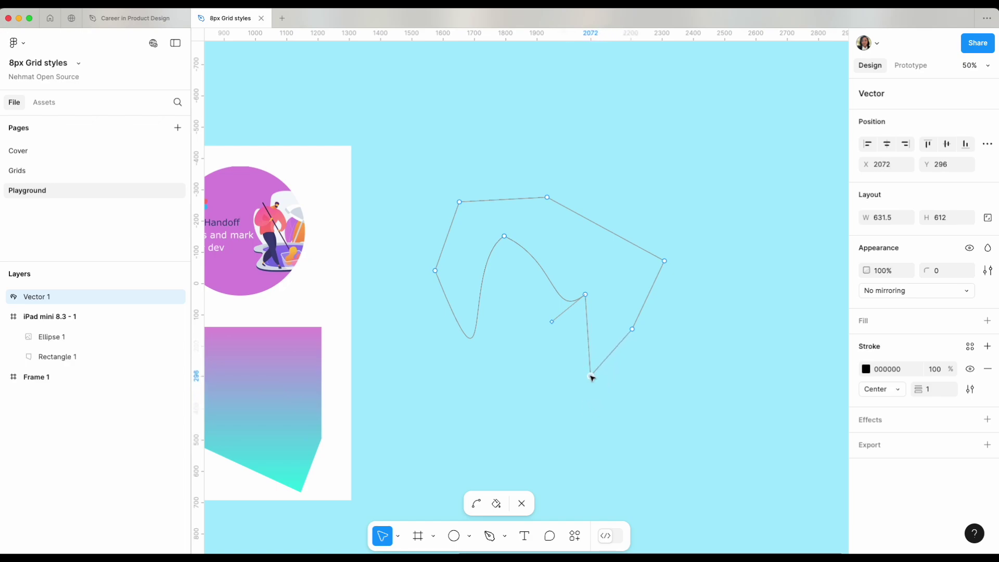
{"action": "left_click_drag", "start_coordinate": [664, 260], "coordinate": [719, 328]}
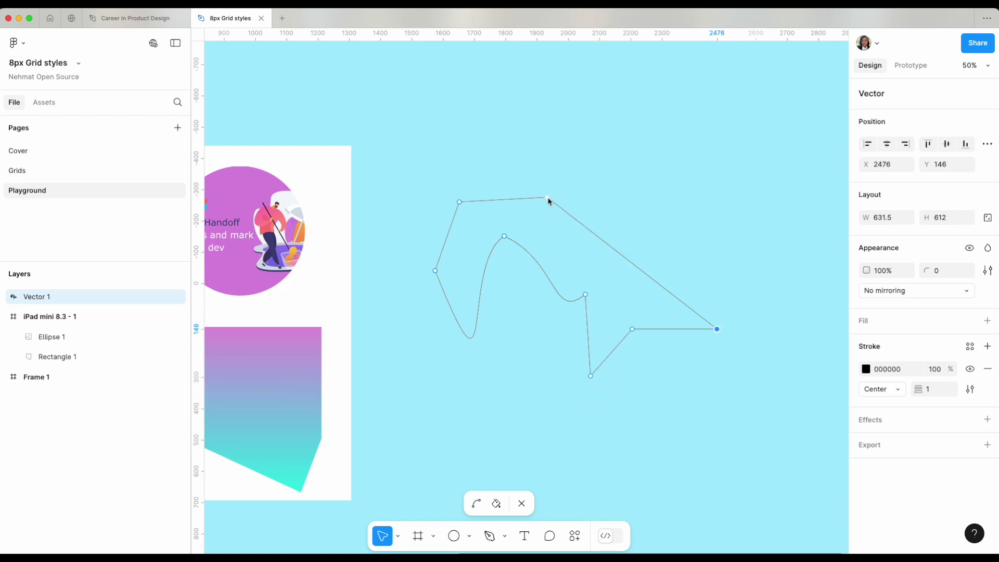
{"action": "left_click_drag", "start_coordinate": [548, 198], "coordinate": [609, 175]}
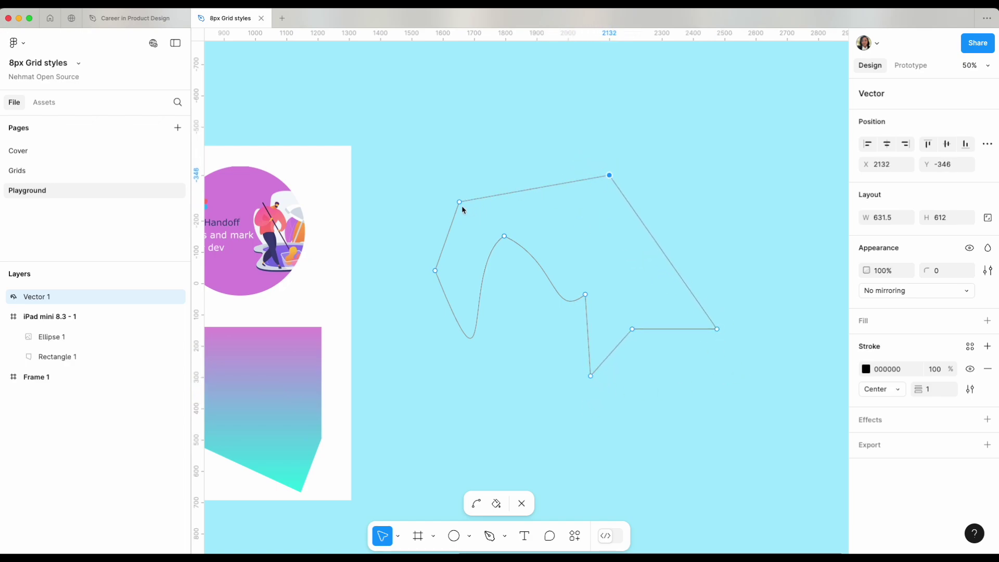
{"action": "left_click_drag", "start_coordinate": [459, 202], "coordinate": [512, 131]}
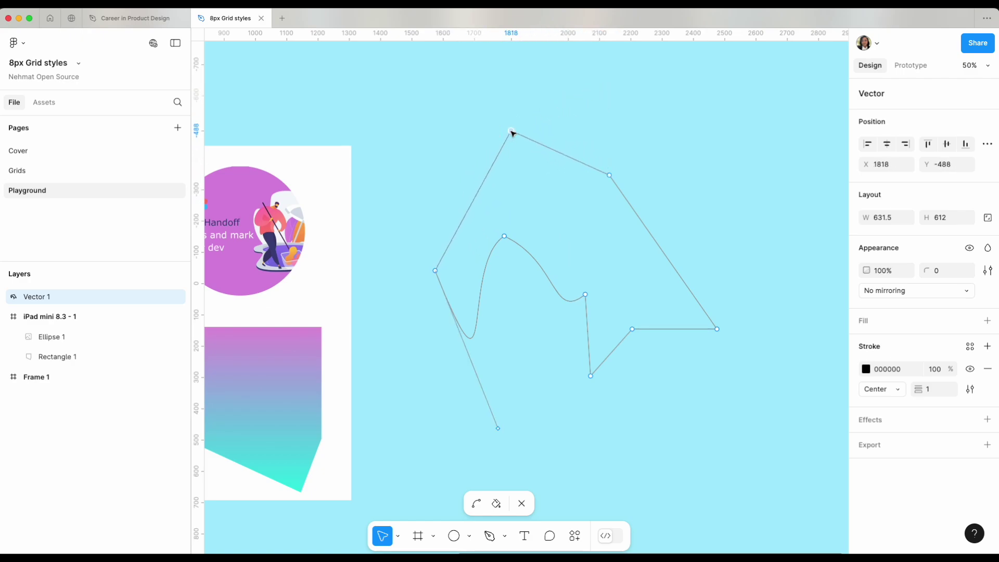
{"action": "scroll", "coordinate": [554, 274], "scroll_direction": "right", "scroll_amount": 3}
{"action": "scroll", "coordinate": [554, 274], "scroll_direction": "down", "scroll_amount": 2}
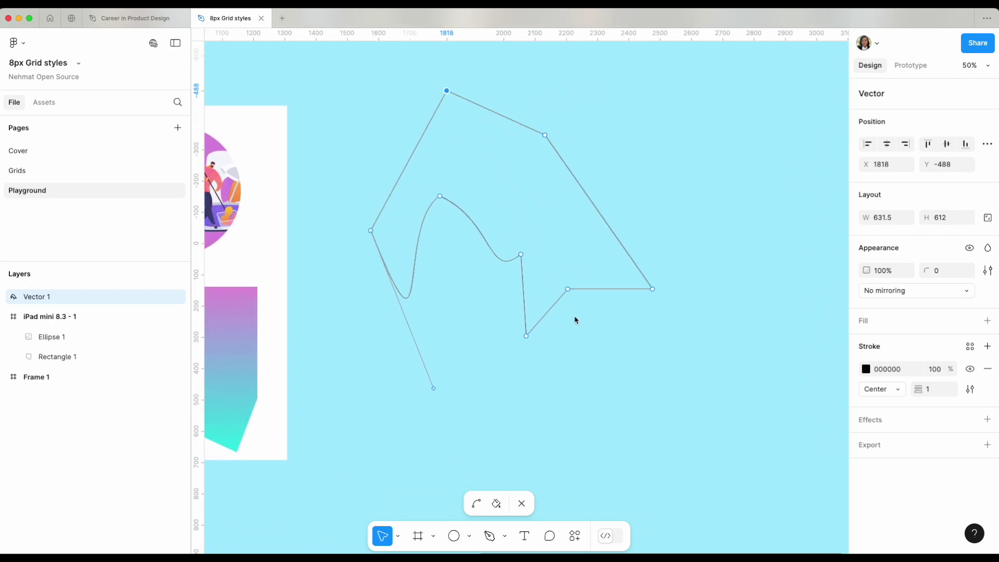
{"action": "key", "text": "Delete"}
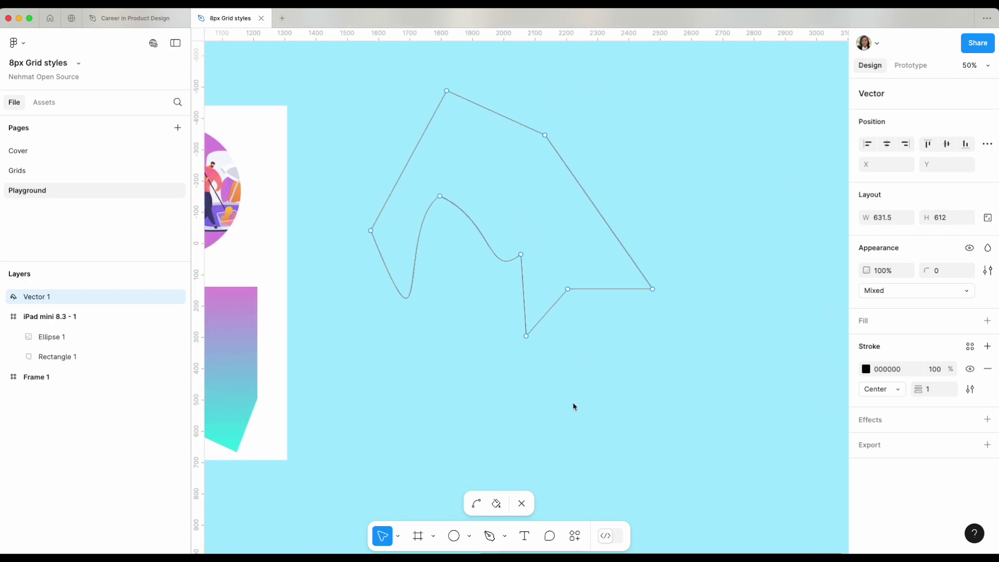
{"action": "left_click", "coordinate": [521, 503]}
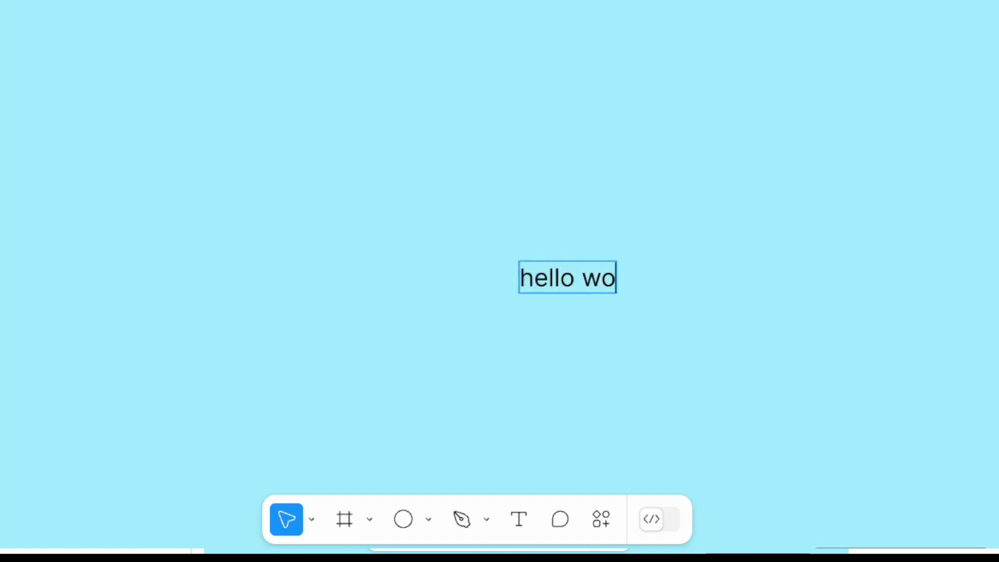
- Set the hello world text to Inknut Antiqua, size 19, with Auto line height
{"action": "key", "text": "Escape"}
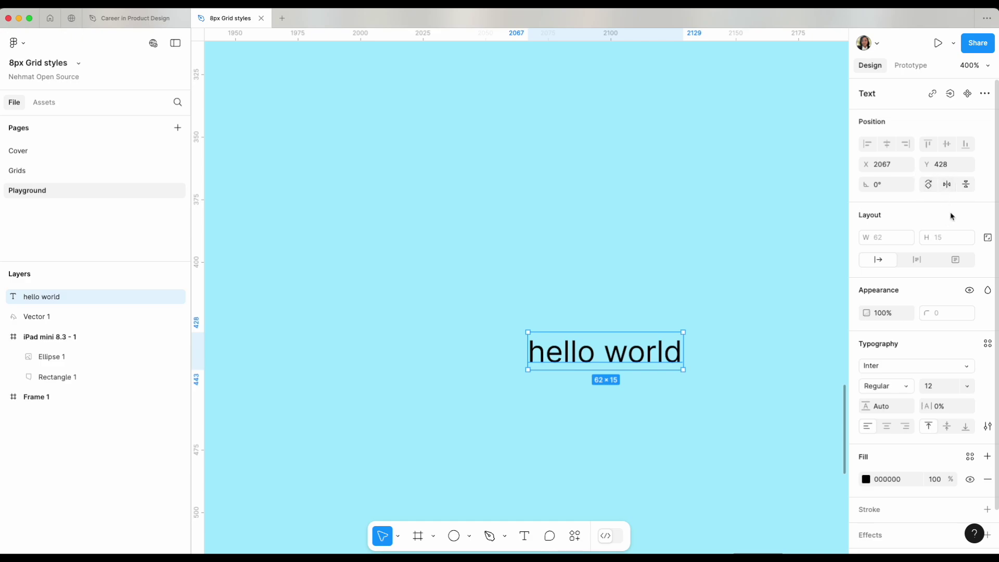
{"action": "scroll", "coordinate": [908, 339], "scroll_direction": "down", "scroll_amount": 1}
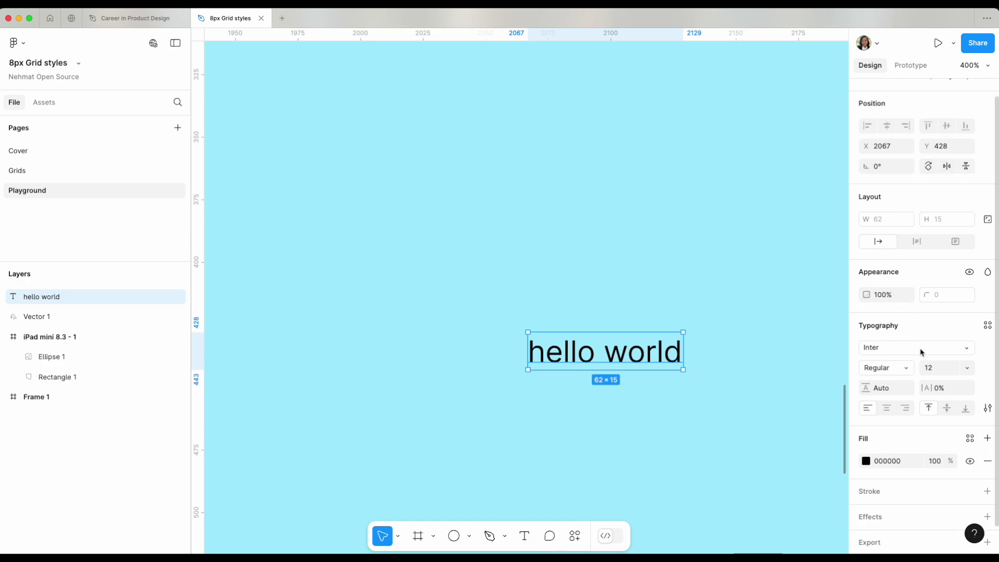
{"action": "left_click", "coordinate": [954, 346]}
{"action": "left_click", "coordinate": [760, 312]}
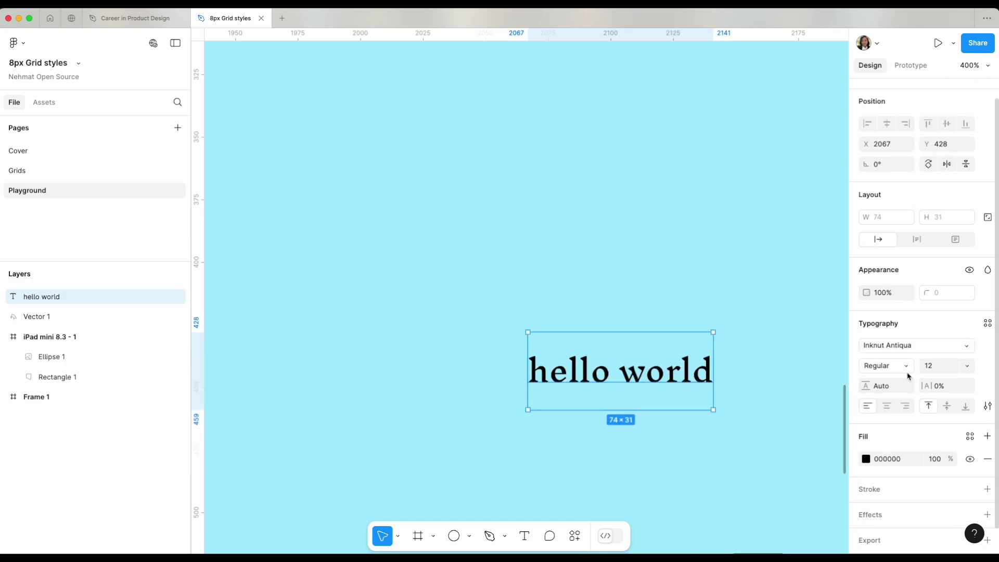
{"action": "scroll", "coordinate": [926, 417], "scroll_direction": "down", "scroll_amount": 1}
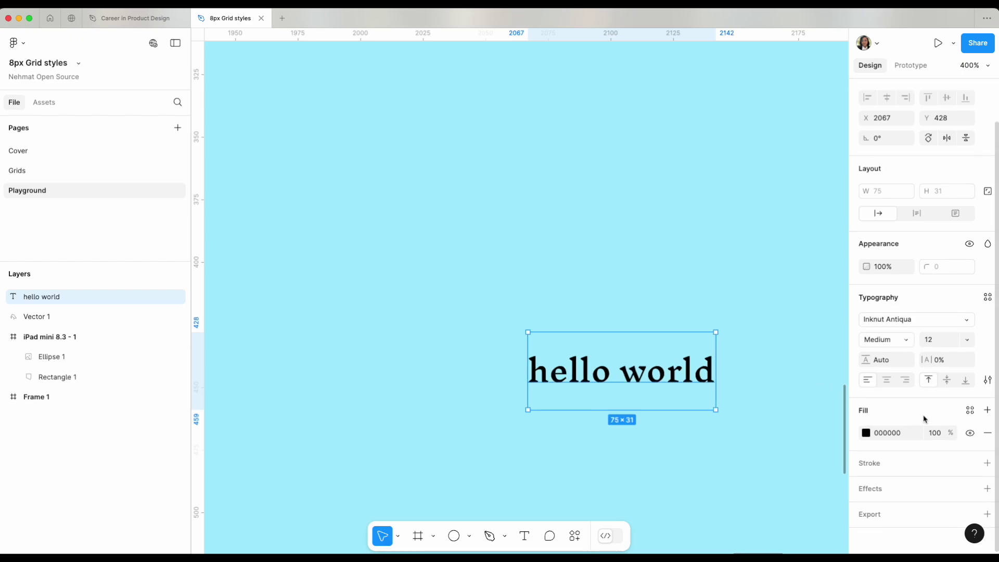
{"action": "left_click", "coordinate": [930, 342]}
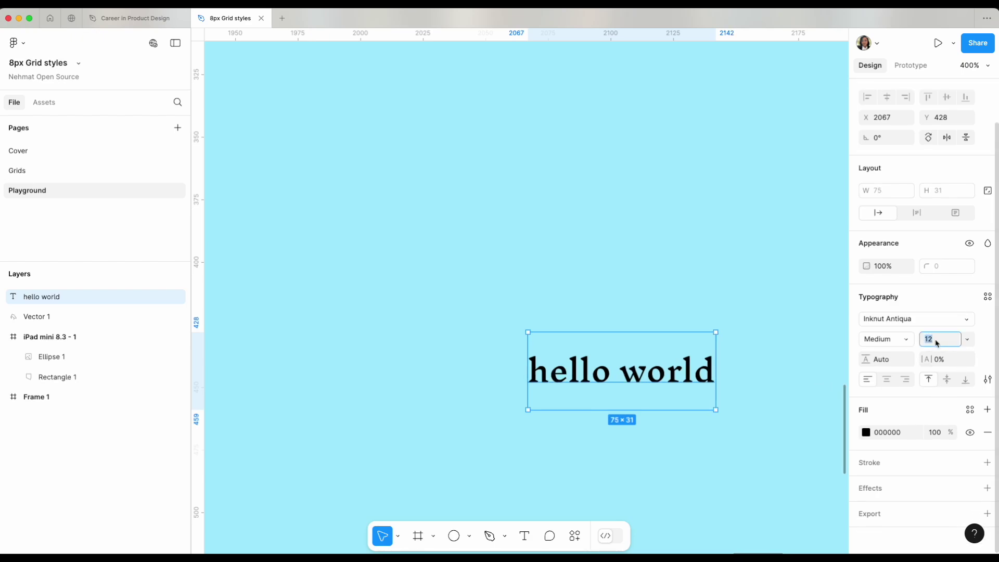
{"action": "key", "text": "Up"}
{"action": "key", "text": "Up"}
{"action": "key", "text": "Up"}
{"action": "key", "text": "Up"}
{"action": "key", "text": "Up"}
{"action": "key", "text": "Up"}
{"action": "key", "text": "Up"}
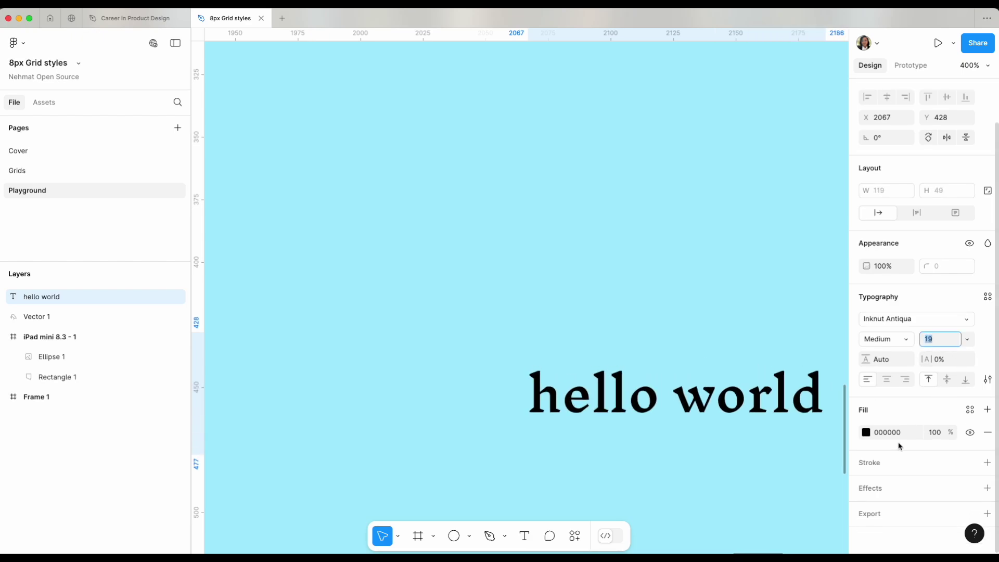
{"action": "left_click", "coordinate": [902, 359]}
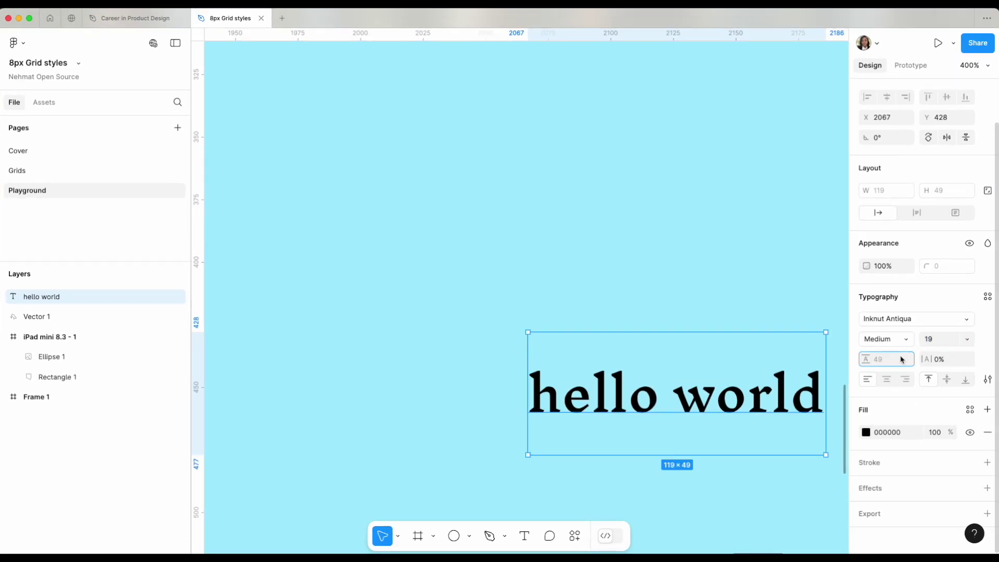
{"action": "key", "text": "Return"}
{"action": "scroll", "coordinate": [814, 435], "scroll_direction": "right", "scroll_amount": 5}
{"action": "scroll", "coordinate": [813, 434], "scroll_direction": "down", "scroll_amount": 2}
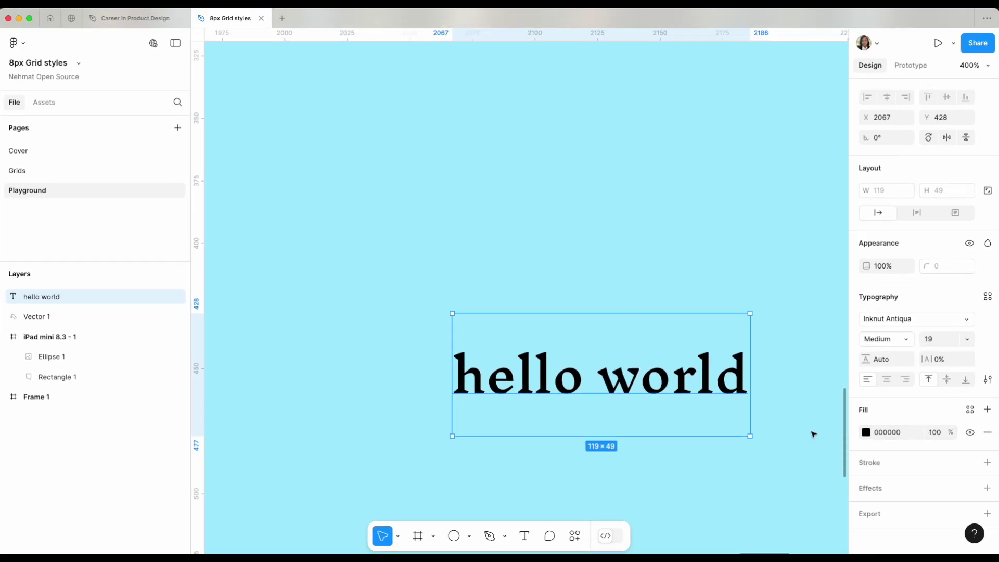
- Change the text fill from teal to blue 3E31EE and deselect the text
{"action": "left_click", "coordinate": [867, 432]}
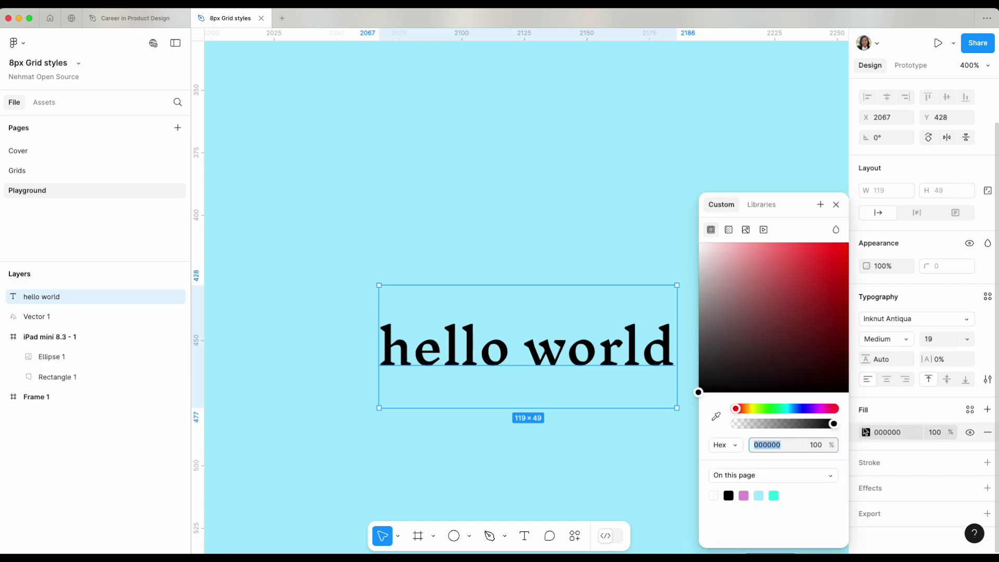
{"action": "left_click", "coordinate": [775, 496]}
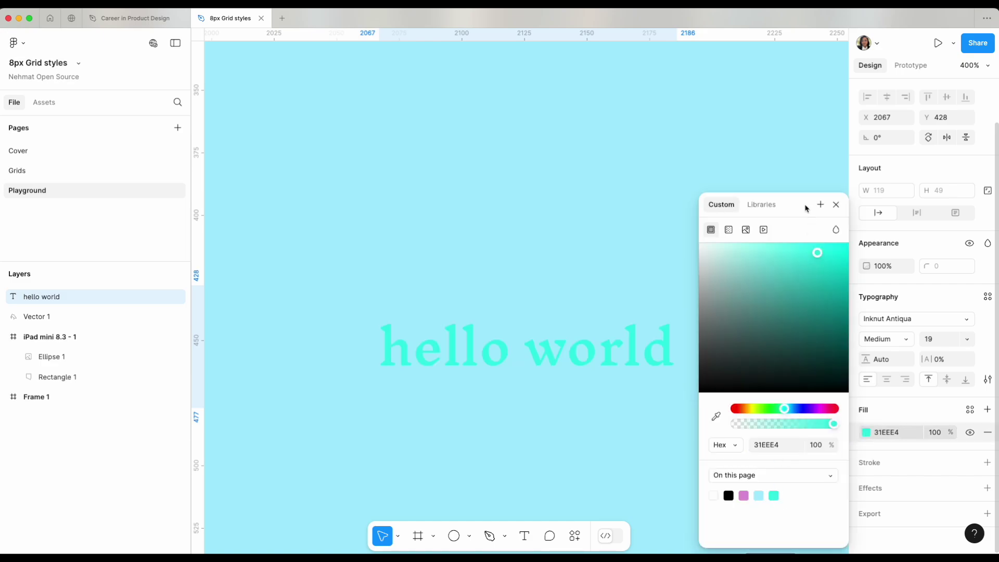
{"action": "left_click", "coordinate": [767, 204]}
{"action": "left_click", "coordinate": [735, 205]}
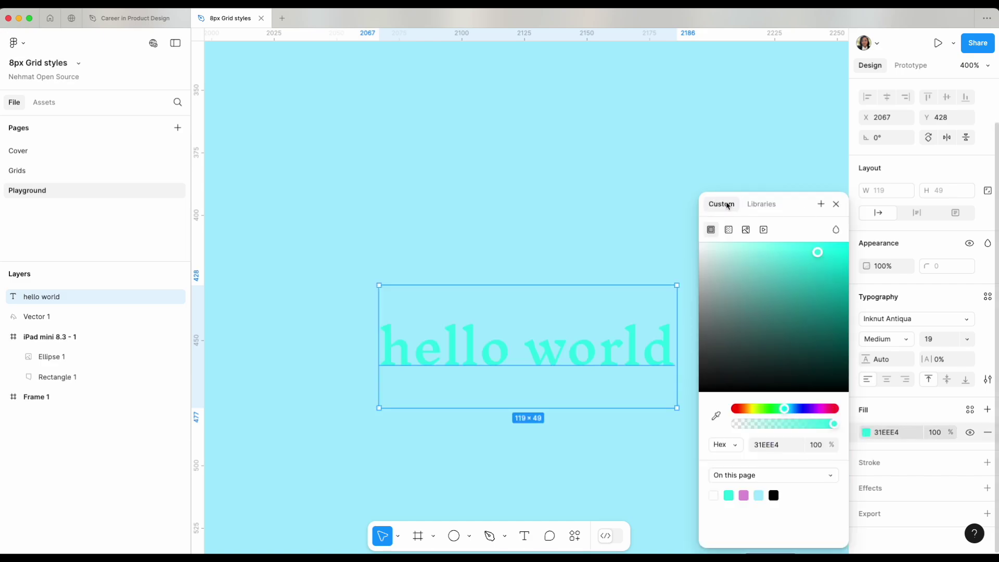
{"action": "left_click", "coordinate": [803, 409]}
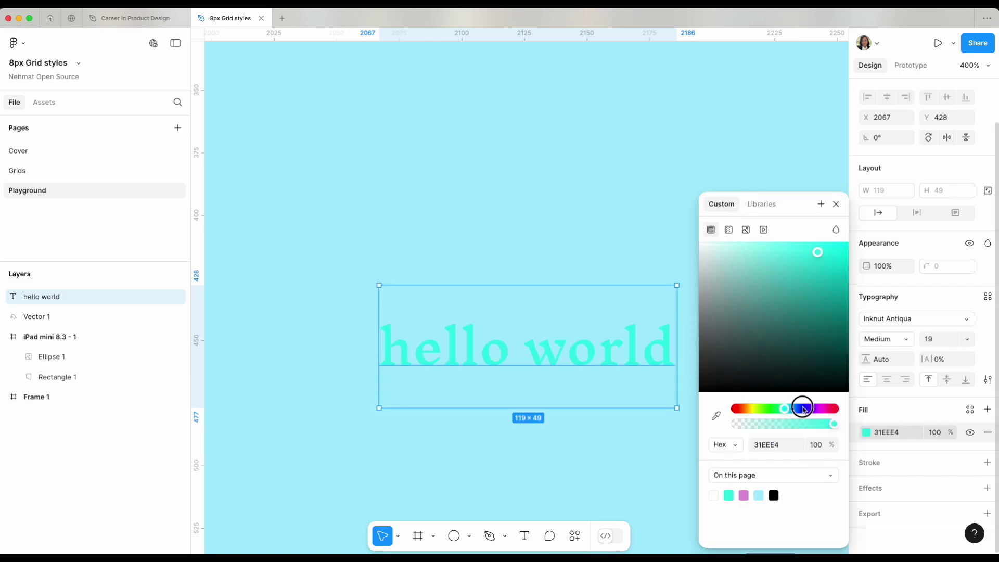
{"action": "left_click", "coordinate": [633, 460]}
{"action": "scroll", "coordinate": [632, 452], "scroll_direction": "down", "scroll_amount": 2}
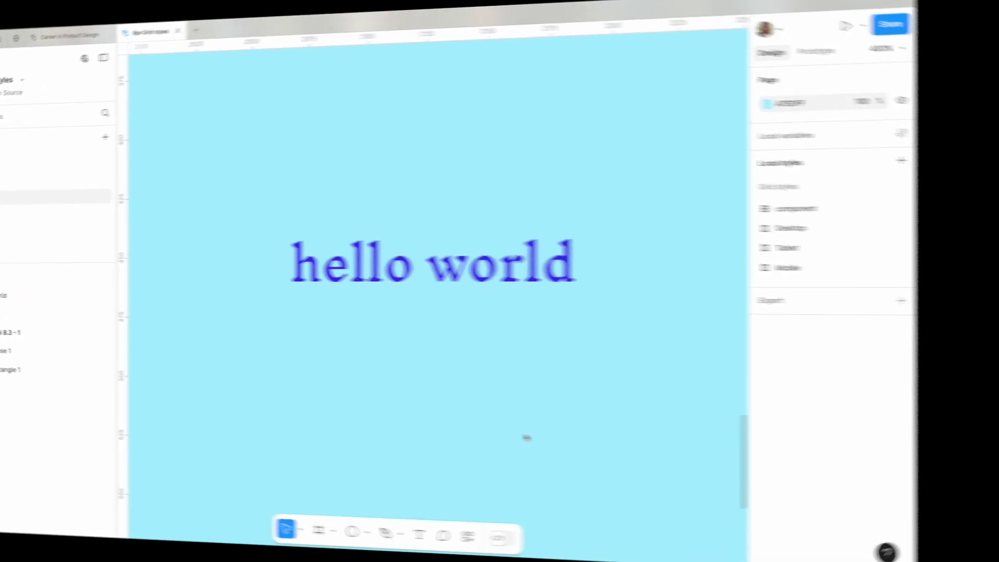
{"action": "key", "text": "c"}
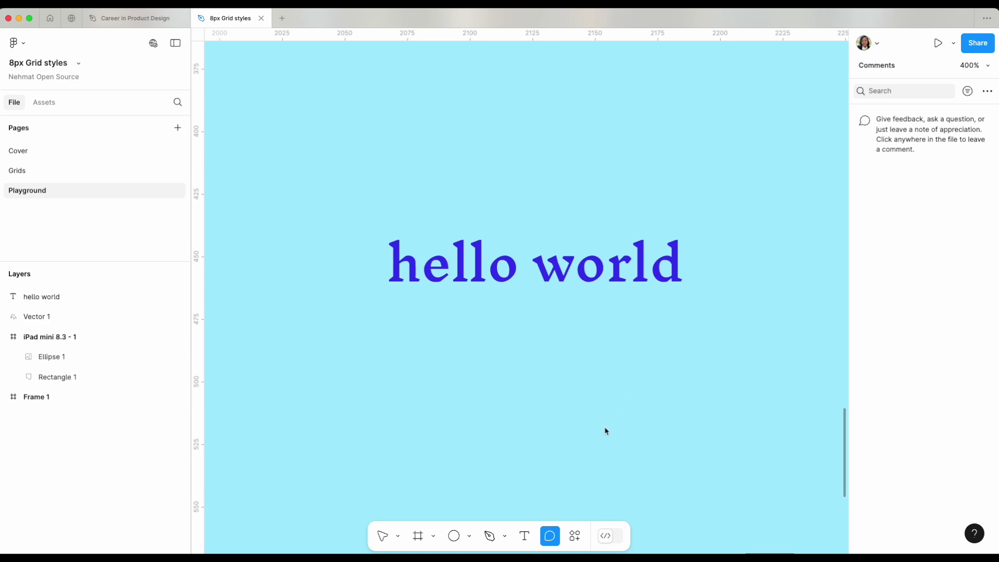
- Start a comment below the hello world text, then discard the draft
{"action": "scroll", "coordinate": [599, 430], "scroll_direction": "down", "scroll_amount": 1}
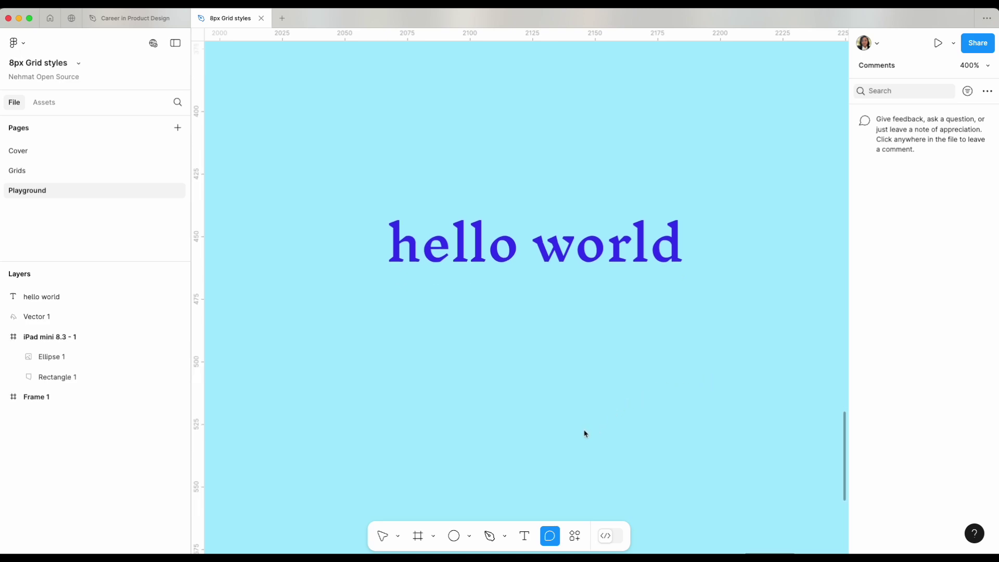
{"action": "left_click", "coordinate": [580, 461]}
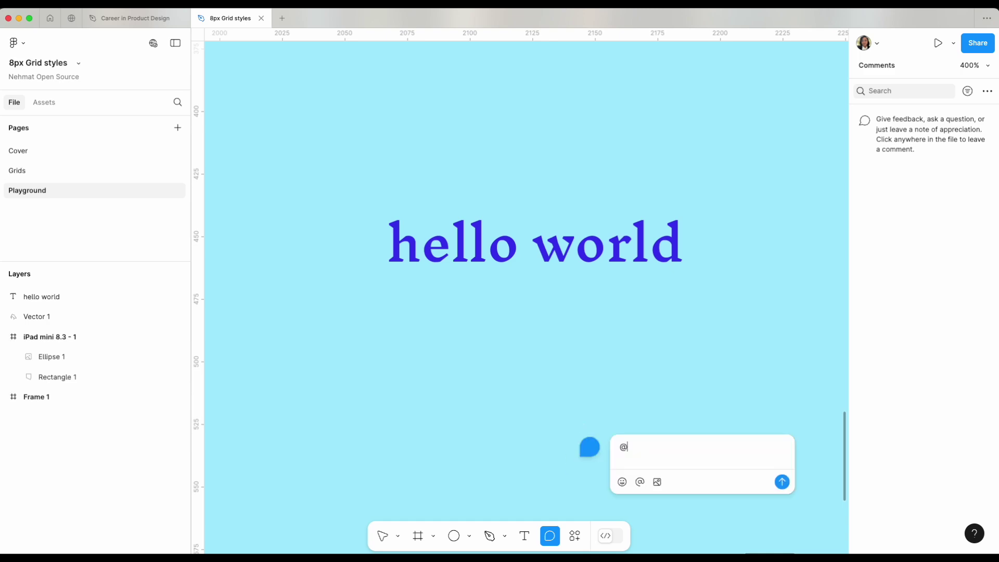
{"action": "type", "text": "@"}
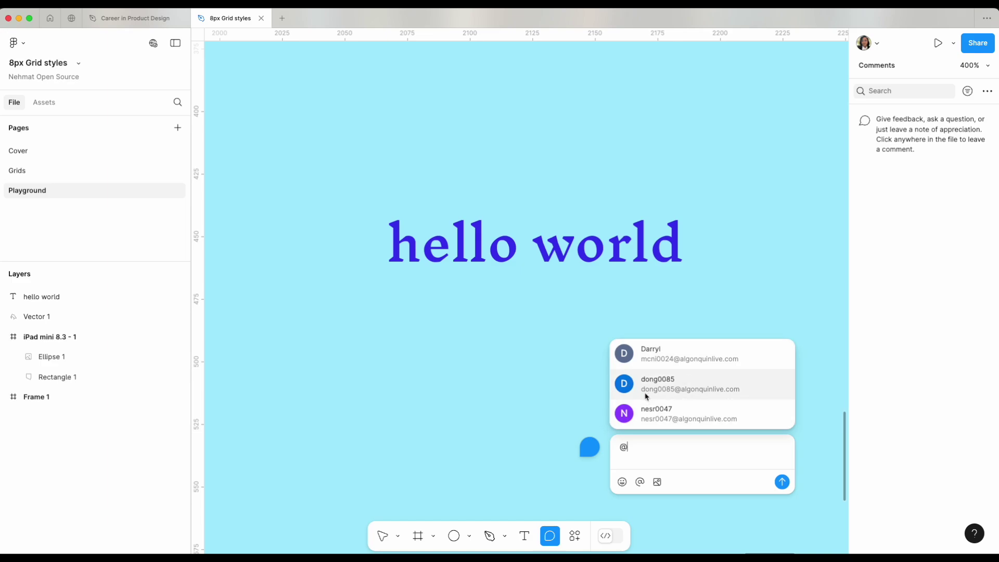
{"action": "key", "text": "Escape"}
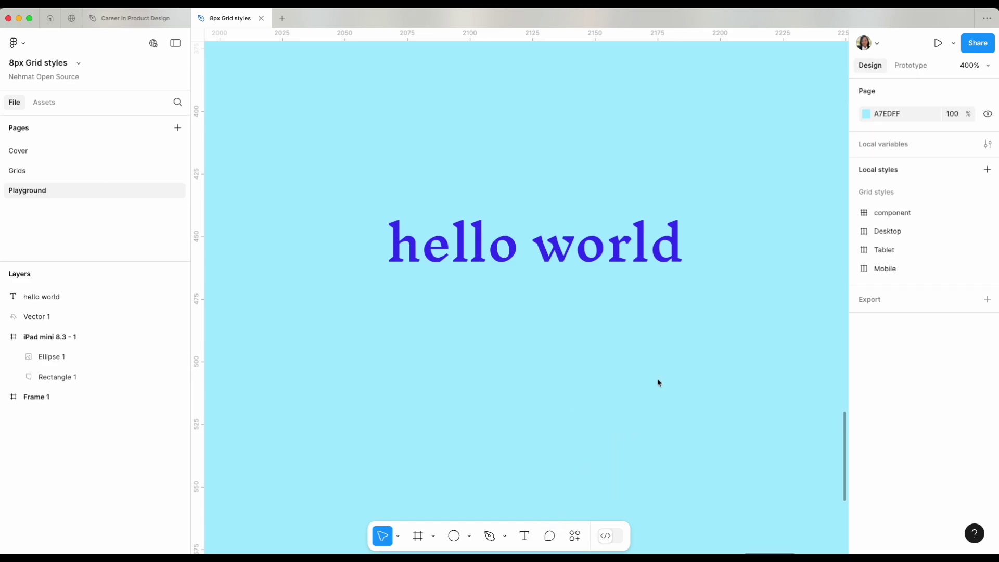
- Post a comment reading 'change co' below the hello world text
{"action": "key", "text": "c"}
{"action": "left_click", "coordinate": [611, 397]}
{"action": "type", "text": "change color."}
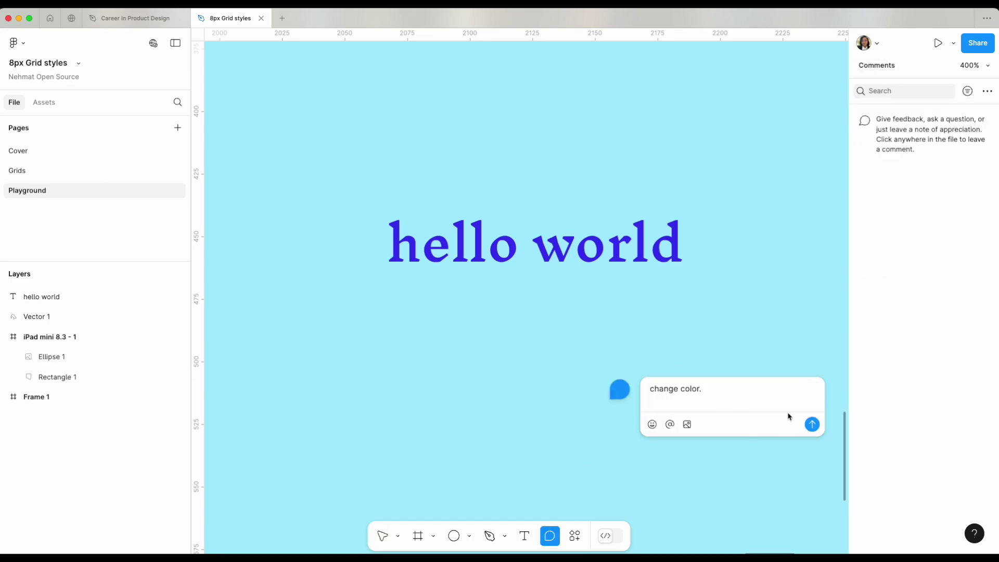
{"action": "key", "text": "Return"}
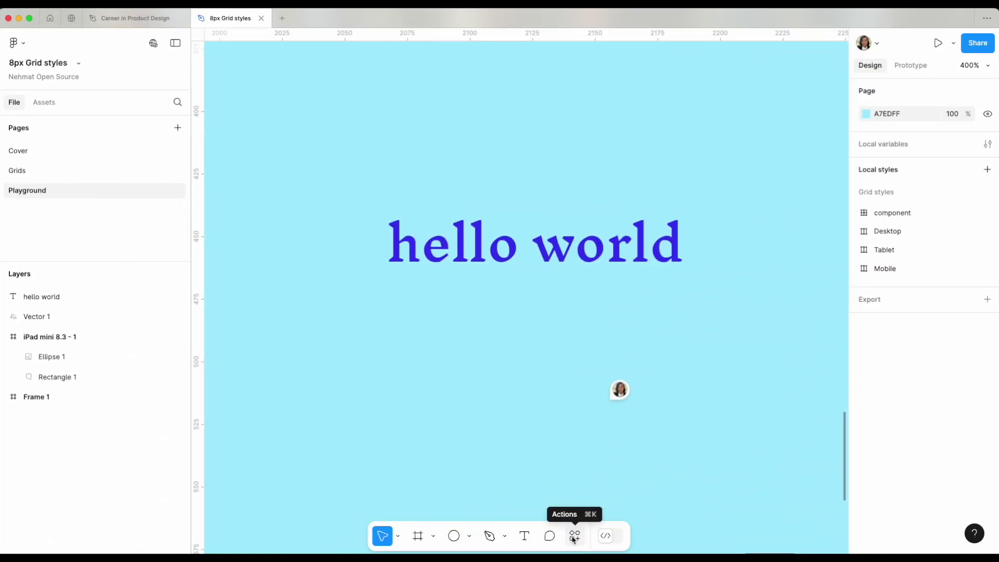
- Browse the Actions menu's Assets and Plugins & widgets tabs, then return to All
{"action": "left_click", "coordinate": [574, 537]}
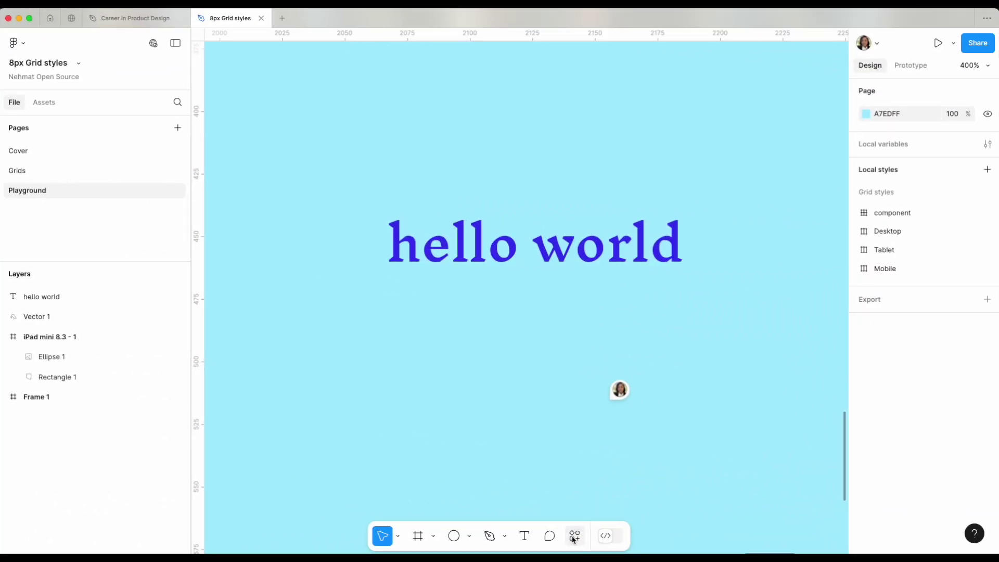
{"action": "scroll", "coordinate": [478, 426], "scroll_direction": "down", "scroll_amount": 5}
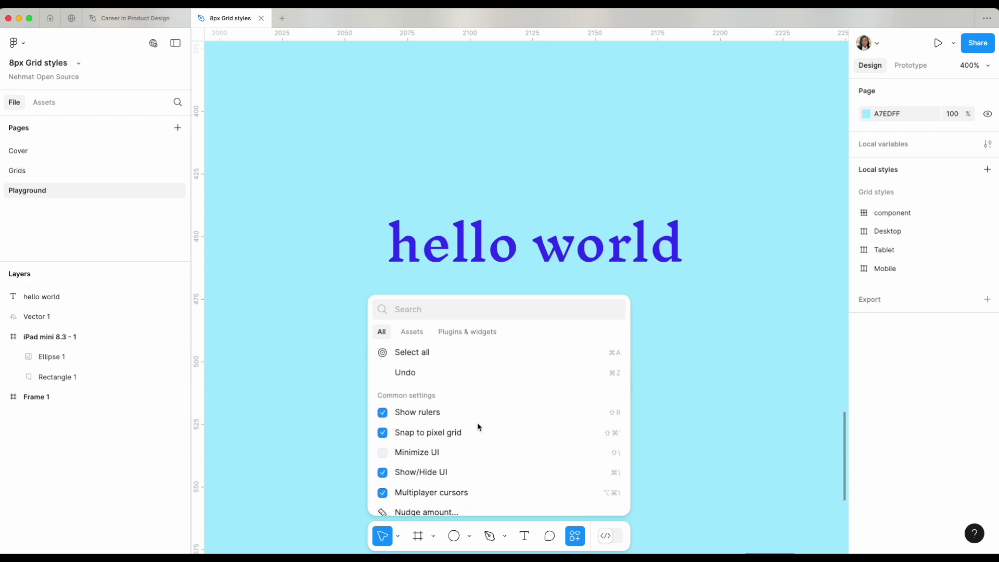
{"action": "scroll", "coordinate": [477, 428], "scroll_direction": "up", "scroll_amount": 5}
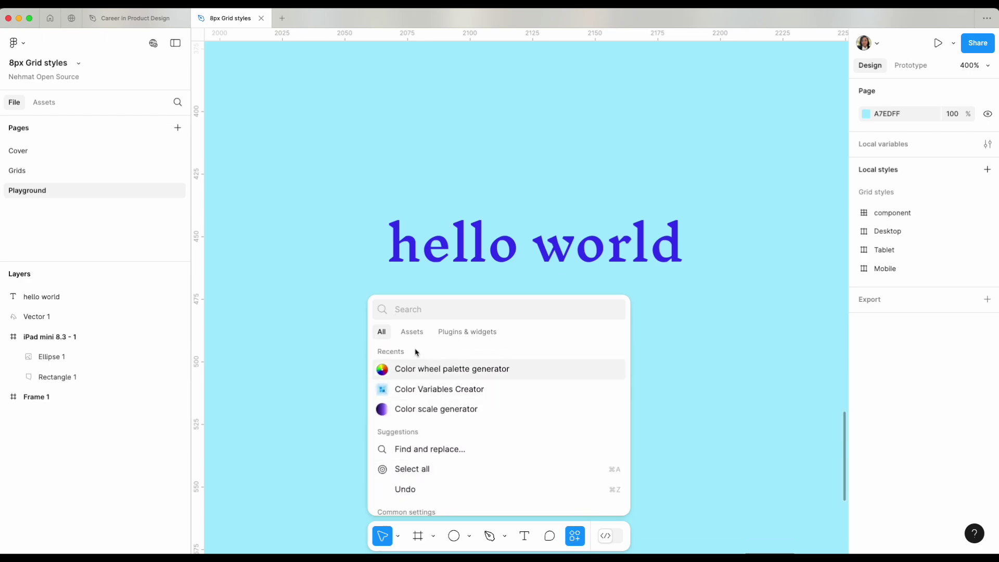
{"action": "left_click", "coordinate": [413, 332]}
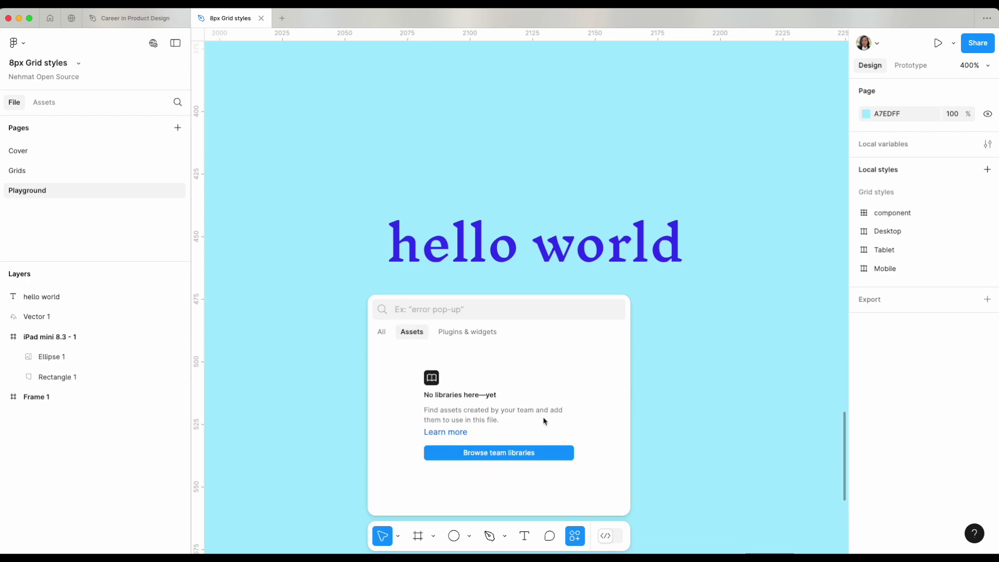
{"action": "left_click", "coordinate": [462, 332]}
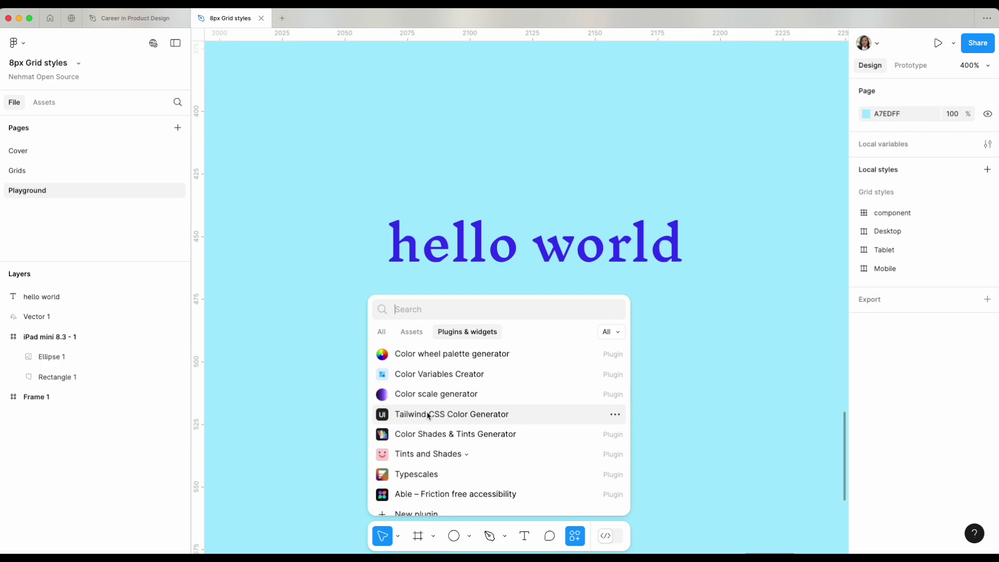
{"action": "scroll", "coordinate": [428, 415], "scroll_direction": "down", "scroll_amount": 10}
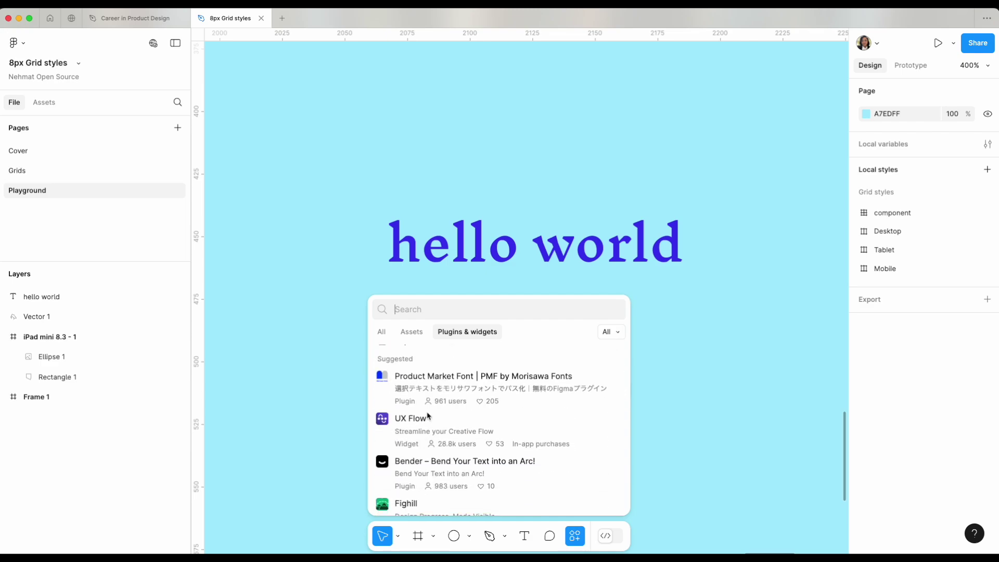
{"action": "scroll", "coordinate": [426, 423], "scroll_direction": "up", "scroll_amount": 10}
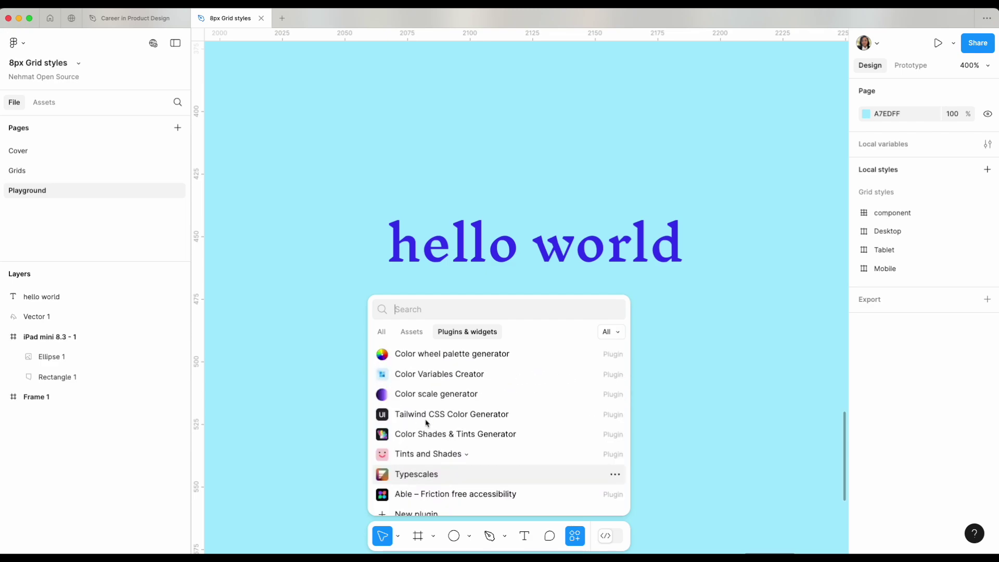
{"action": "left_click", "coordinate": [385, 334]}
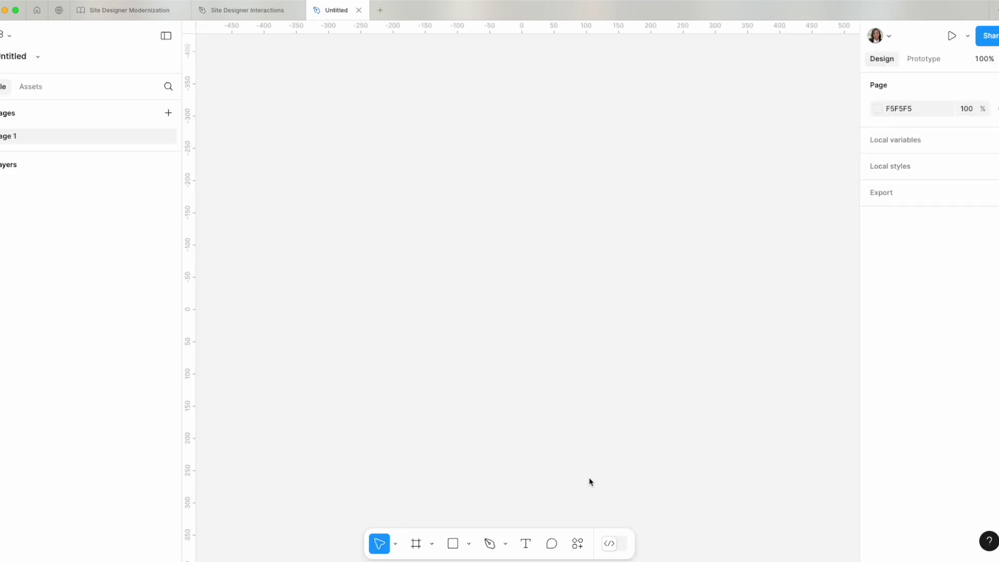
- Generate an 'ios app for movies' screen with First Draft's Basic app library and scroll through it
{"action": "left_click", "coordinate": [577, 543]}
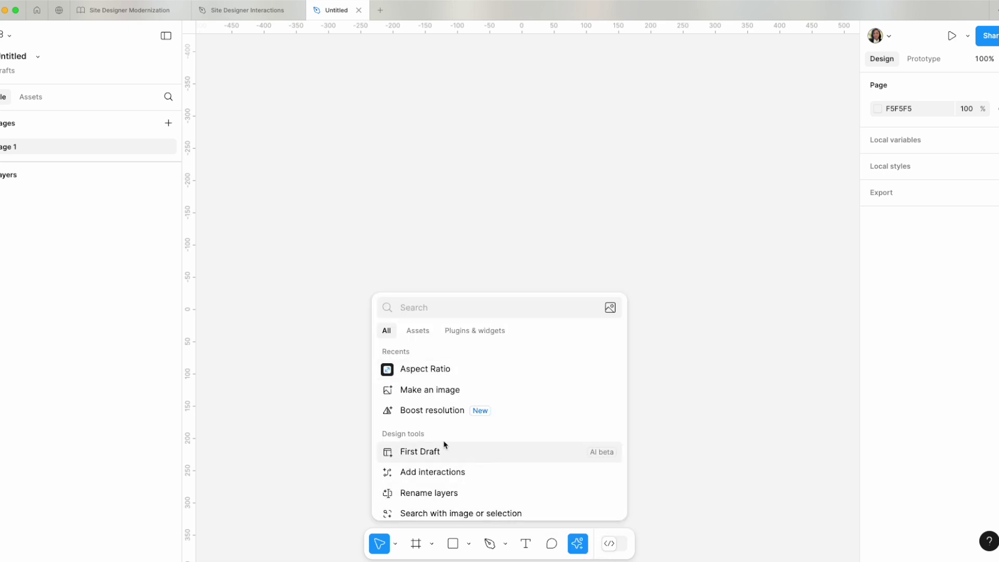
{"action": "scroll", "coordinate": [510, 460], "scroll_direction": "down", "scroll_amount": 3}
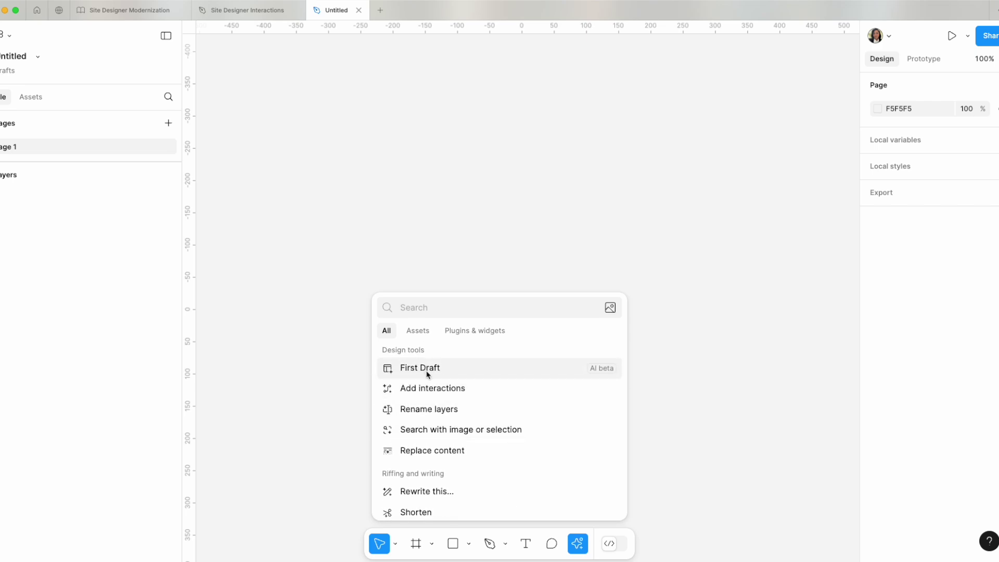
{"action": "left_click", "coordinate": [427, 374]}
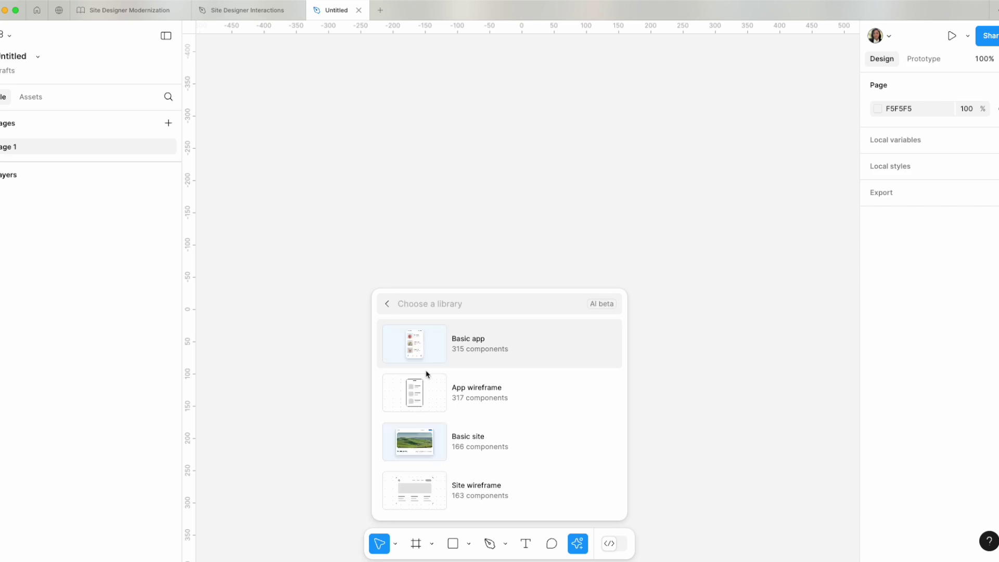
{"action": "left_click", "coordinate": [474, 345]}
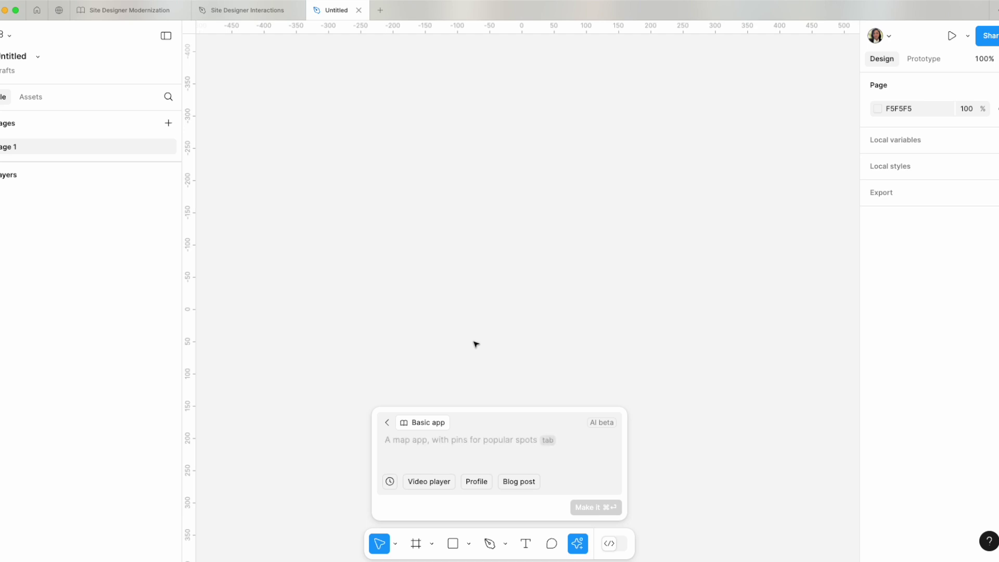
{"action": "type", "text": "ios app for movies"}
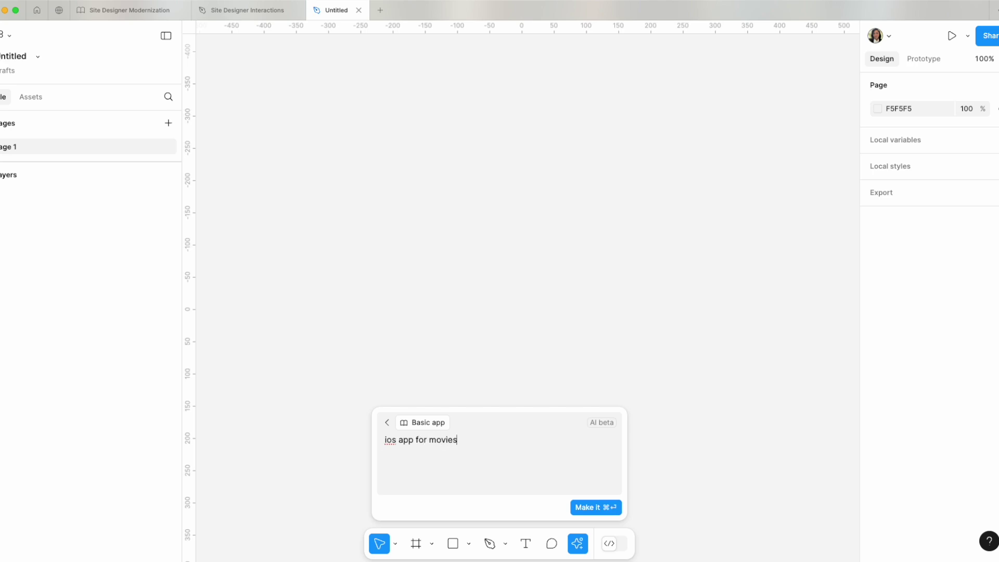
{"action": "left_click", "coordinate": [596, 508]}
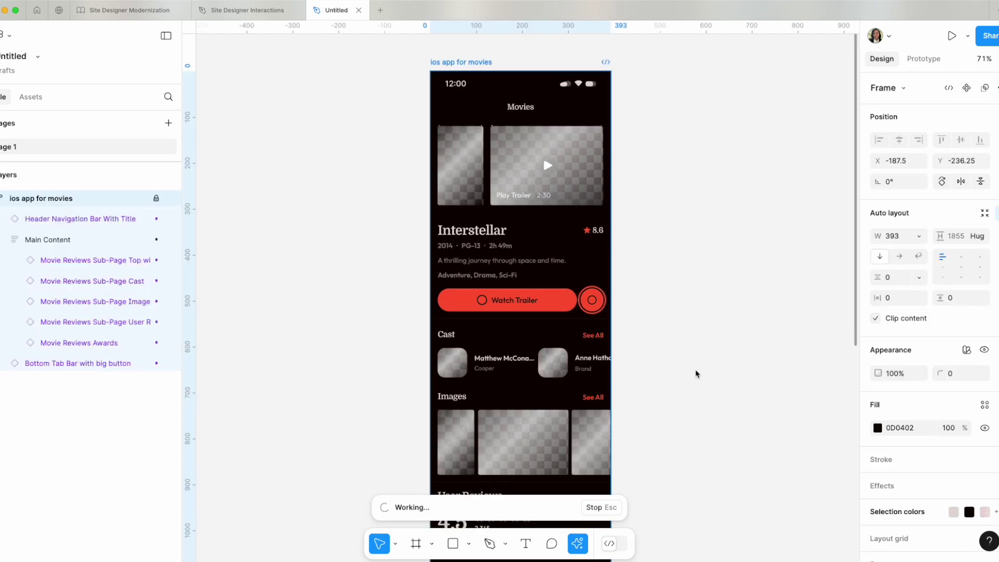
{"action": "scroll", "coordinate": [696, 374], "scroll_direction": "down", "scroll_amount": 12}
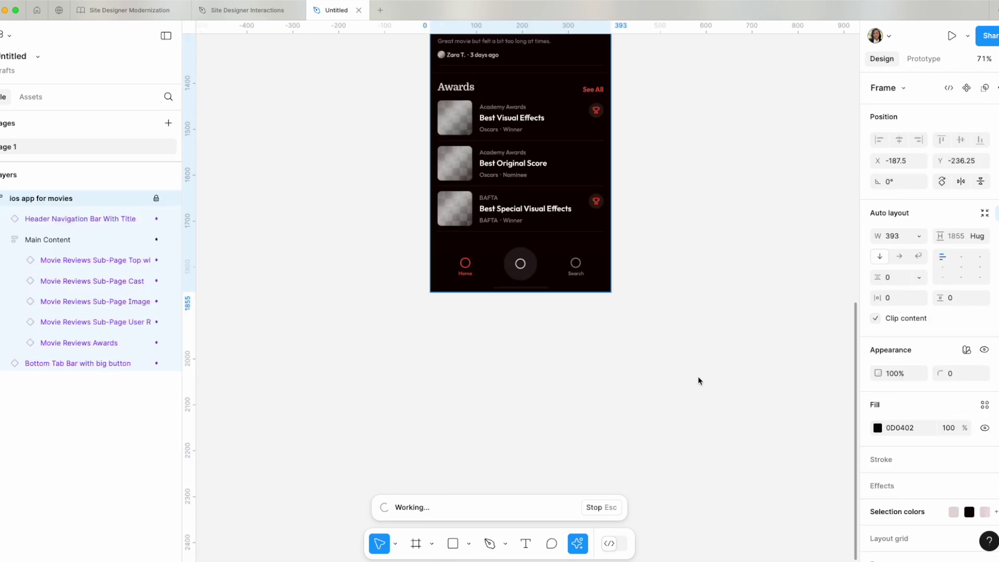
{"action": "scroll", "coordinate": [697, 380], "scroll_direction": "up", "scroll_amount": 15}
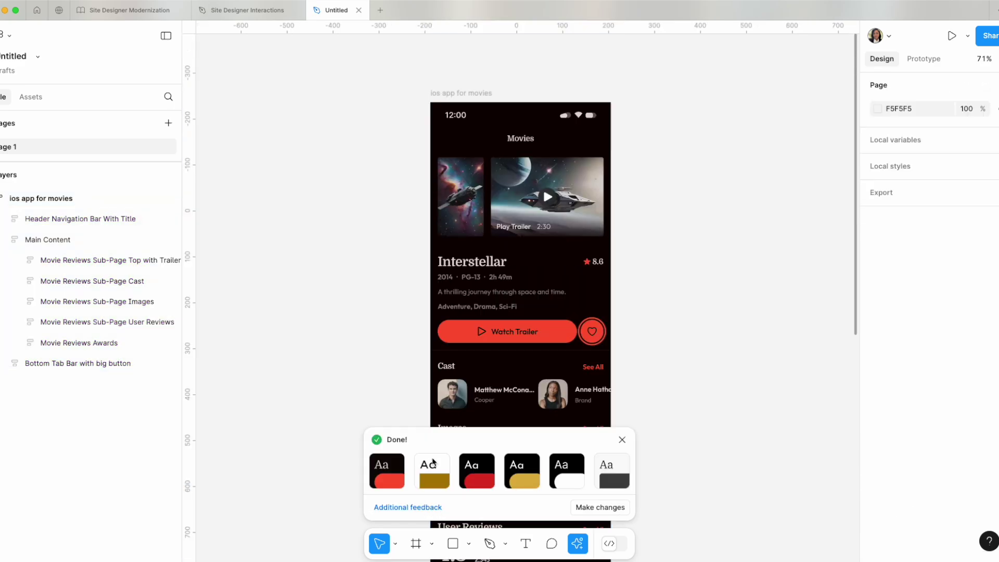
- Try the white and gold theme, then revert to the dark red theme
{"action": "left_click", "coordinate": [433, 470]}
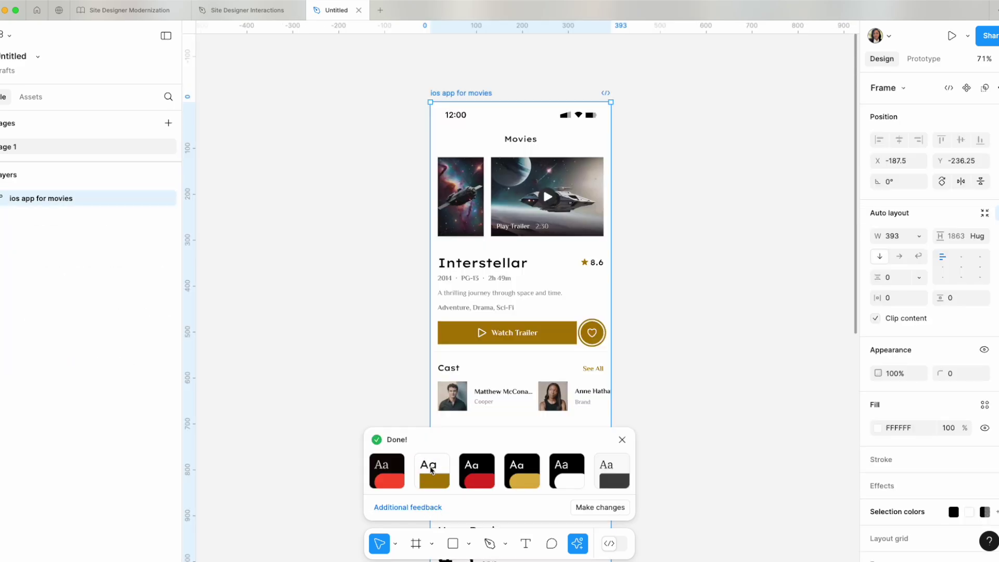
{"action": "scroll", "coordinate": [564, 347], "scroll_direction": "down", "scroll_amount": 5}
{"action": "scroll", "coordinate": [565, 348], "scroll_direction": "up", "scroll_amount": 4}
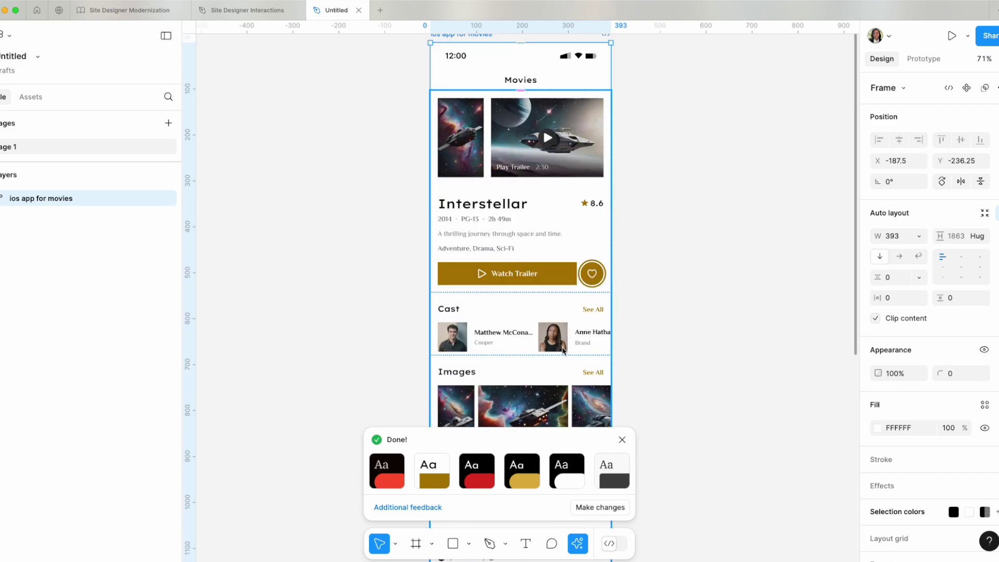
{"action": "left_click", "coordinate": [385, 482]}
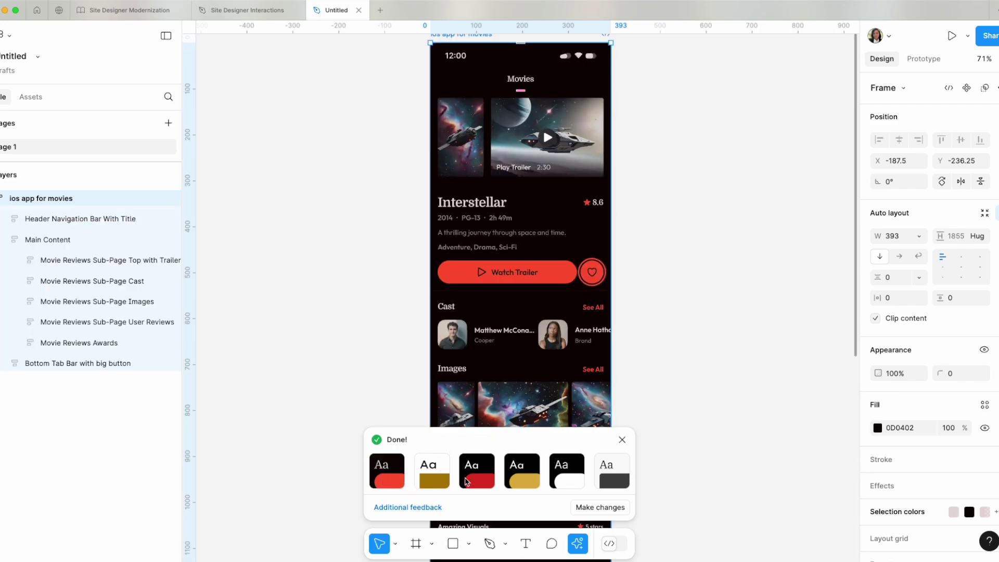
{"action": "left_click", "coordinate": [622, 440]}
{"action": "scroll", "coordinate": [508, 299], "scroll_direction": "up", "scroll_amount": 4}
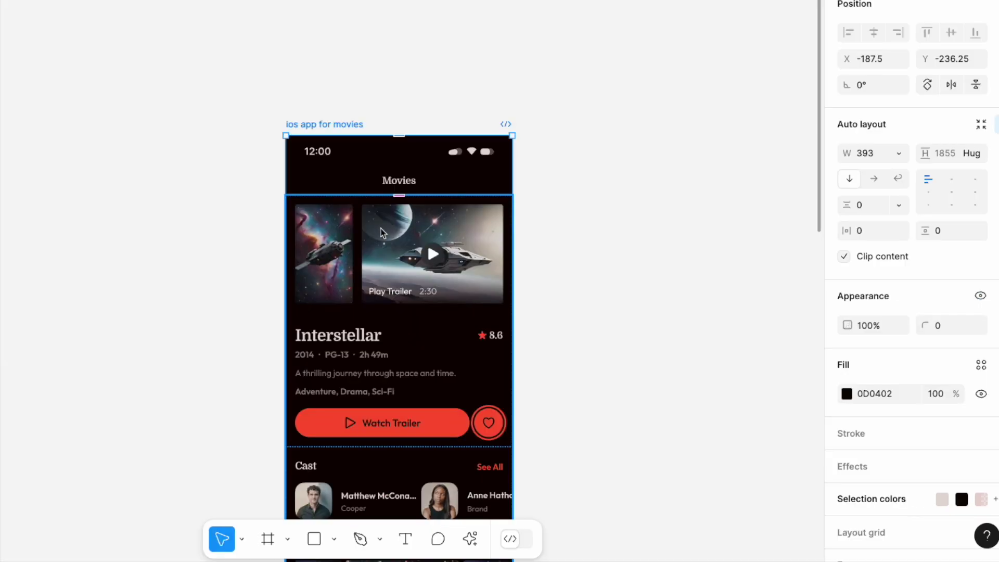
- Select the whole 'ios app for movies' frame and launch its prototype preview
{"action": "left_click", "coordinate": [509, 299]}
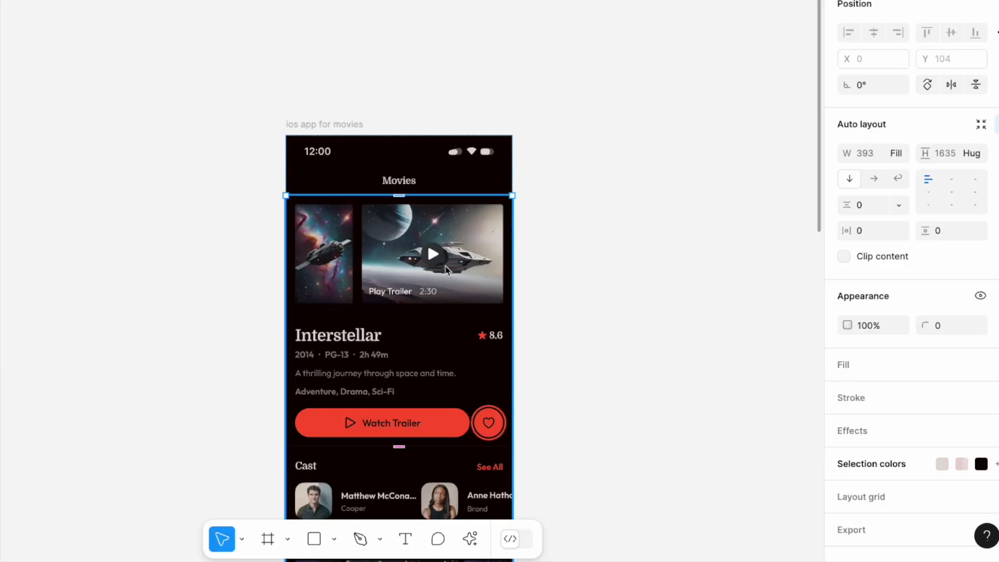
{"action": "left_click", "coordinate": [446, 270]}
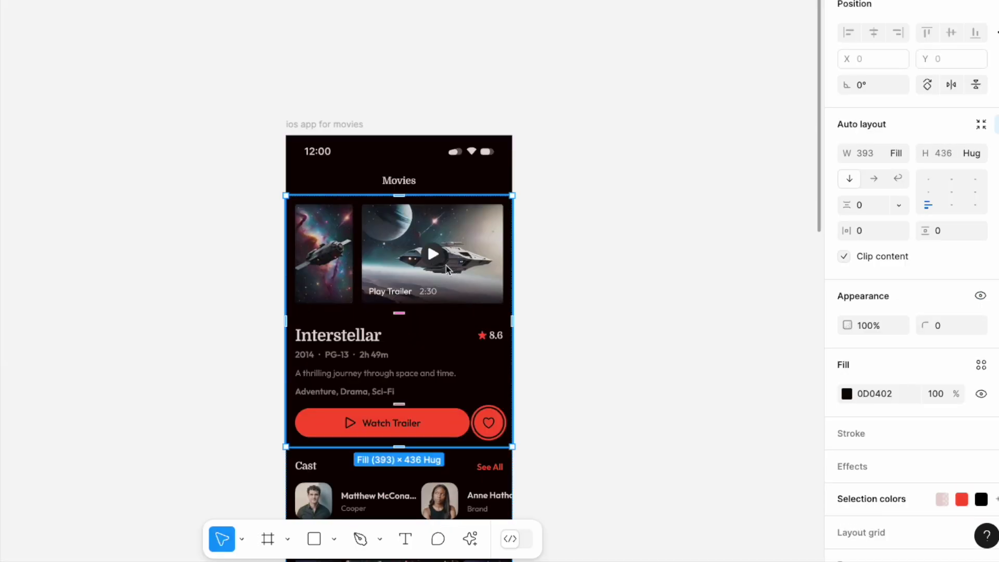
{"action": "key", "text": "Escape"}
{"action": "key", "text": "Escape"}
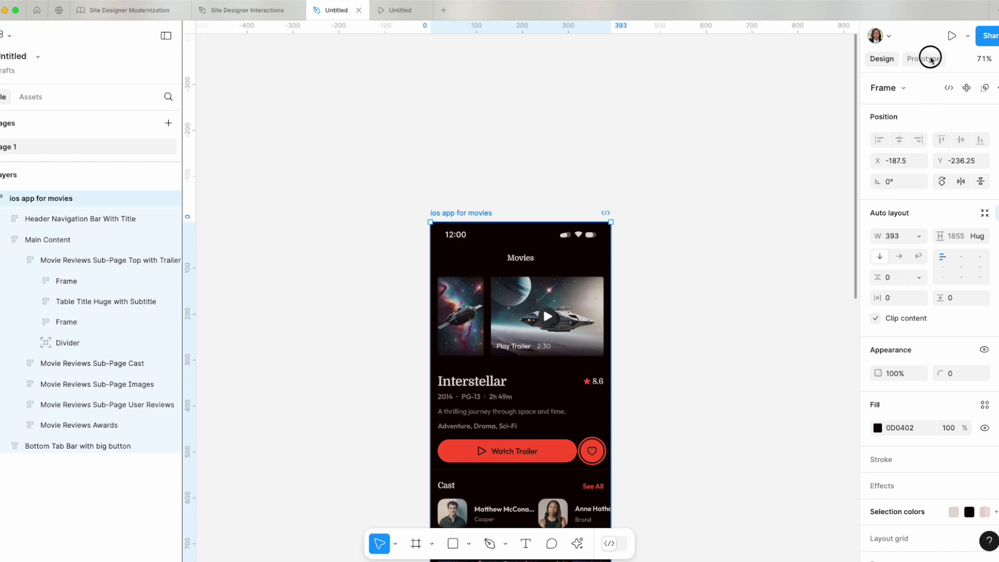
{"action": "left_click", "coordinate": [930, 59]}
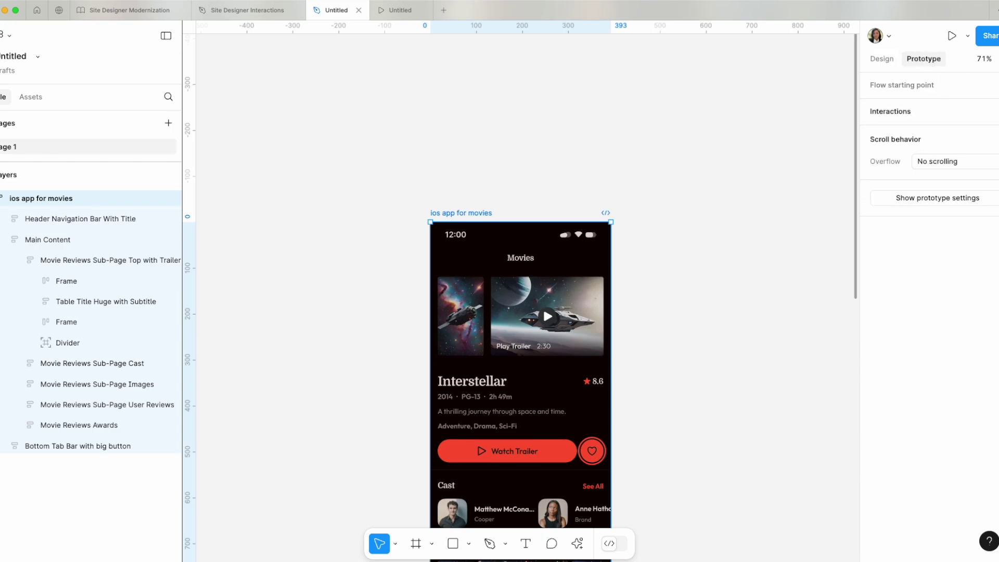
{"action": "key", "text": "super+alt+Return"}
- Scroll the movie prototype down to the Cast and Images sections
{"action": "scroll", "coordinate": [546, 255], "scroll_direction": "down", "scroll_amount": 6}
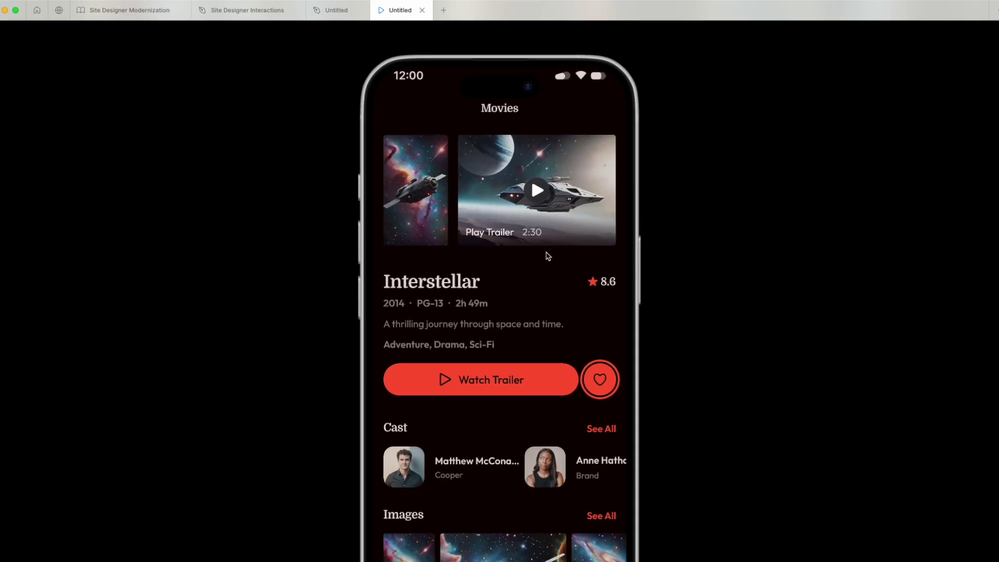
{"action": "scroll", "coordinate": [546, 318], "scroll_direction": "down", "scroll_amount": 2}
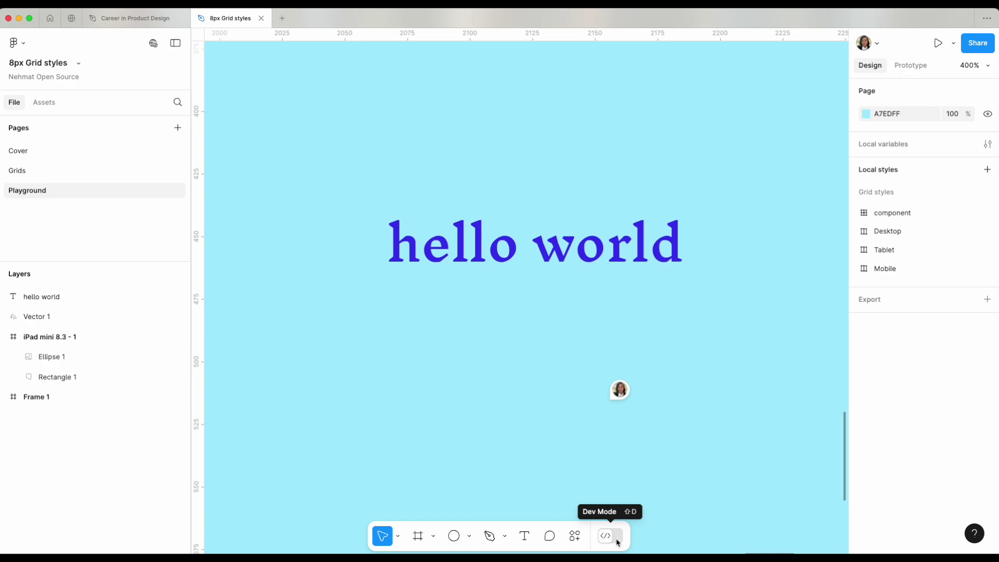
- In Dev Mode, inspect the hello world text's CSS: #3E31EE, Inknut Antiqua, 1.1875rem, weight 500
{"action": "left_click", "coordinate": [616, 536]}
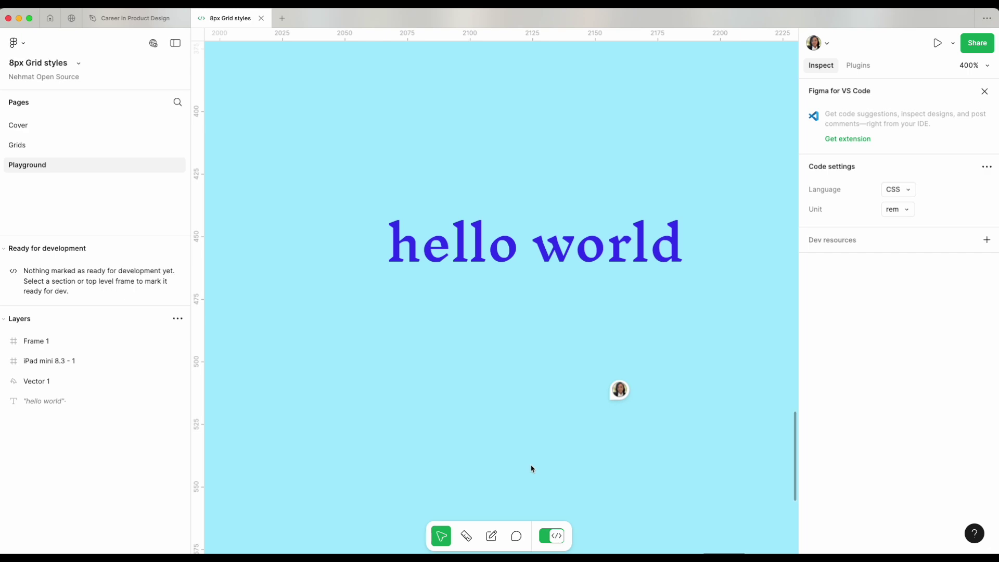
{"action": "scroll", "coordinate": [525, 468], "scroll_direction": "down", "scroll_amount": 1}
{"action": "scroll", "coordinate": [560, 466], "scroll_direction": "up", "scroll_amount": 5}
{"action": "scroll", "coordinate": [567, 462], "scroll_direction": "down", "scroll_amount": 3}
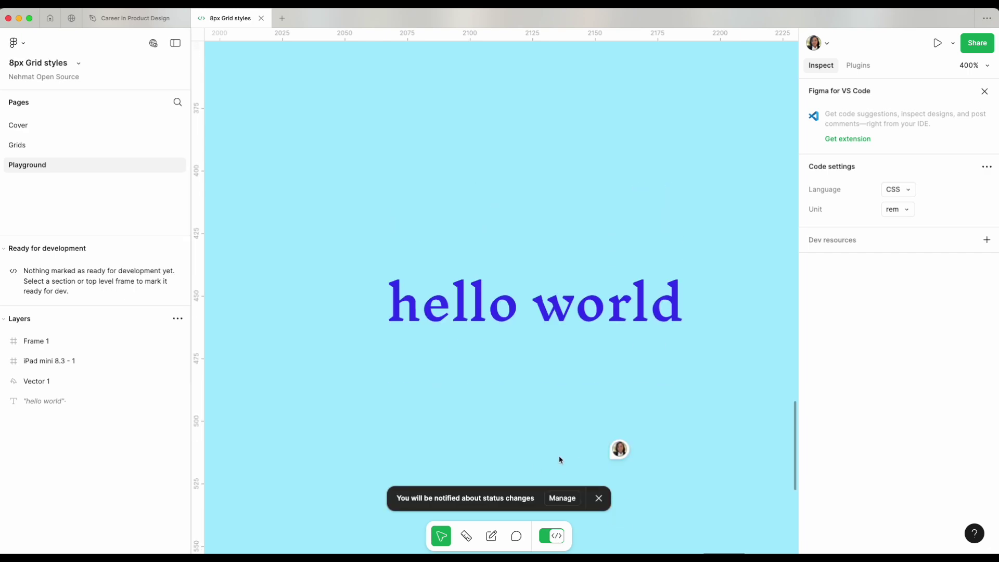
{"action": "scroll", "coordinate": [560, 460], "scroll_direction": "down", "scroll_amount": 3}
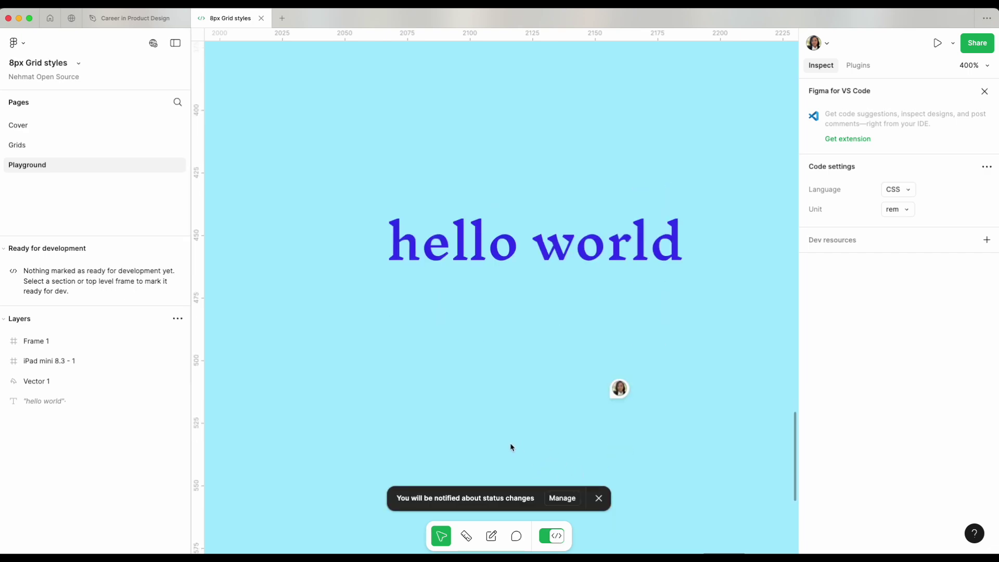
{"action": "scroll", "coordinate": [526, 435], "scroll_direction": "up", "scroll_amount": 1}
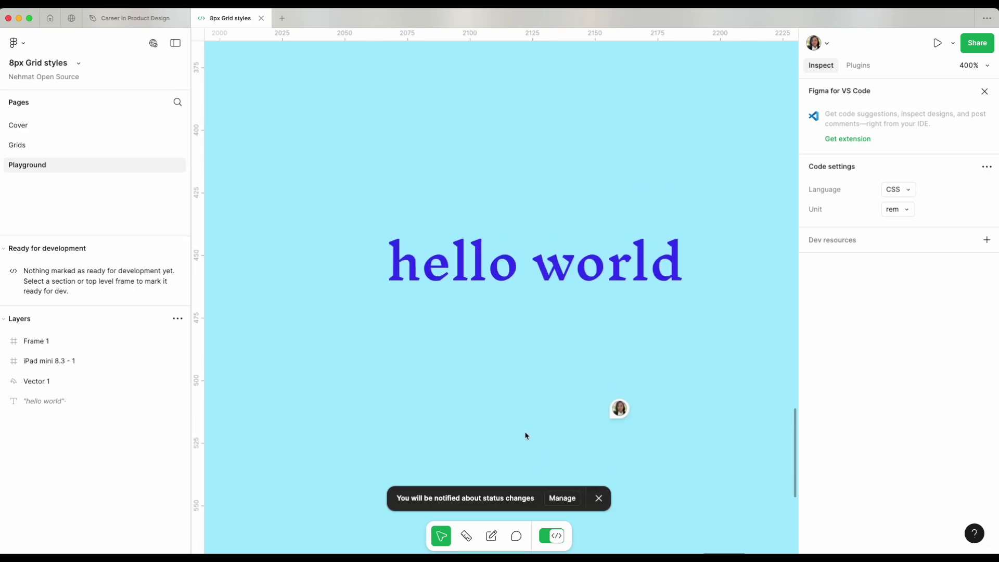
{"action": "left_click", "coordinate": [599, 499]}
{"action": "scroll", "coordinate": [507, 461], "scroll_direction": "up", "scroll_amount": 3}
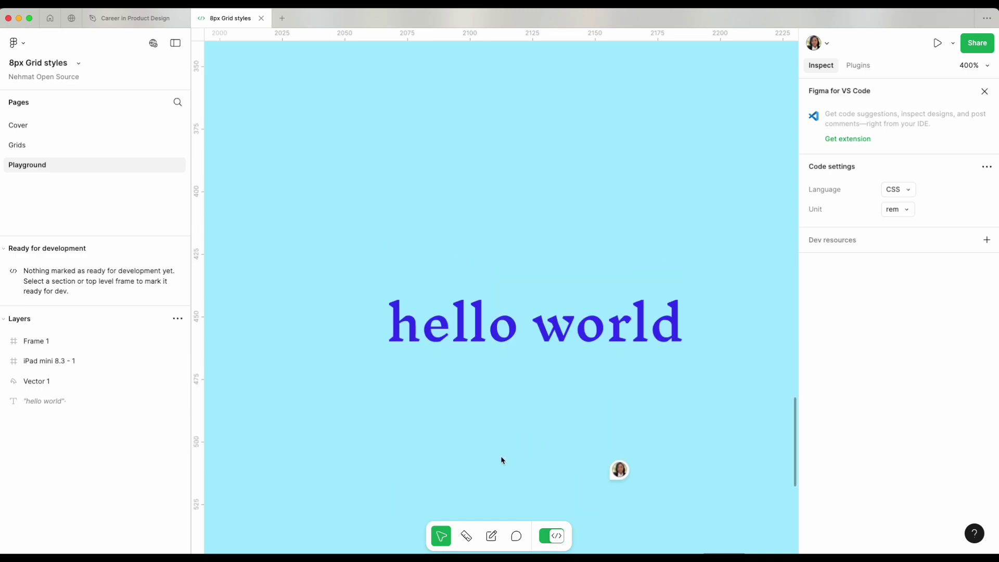
{"action": "left_click", "coordinate": [588, 341]}
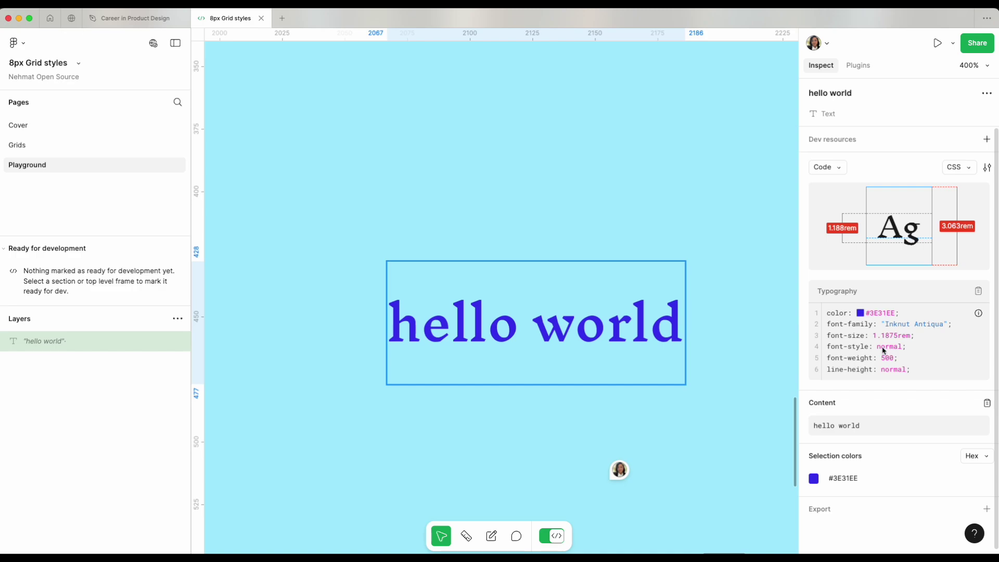
- Copy the hello world Typography CSS from Inspect, then leave Dev Mode
{"action": "scroll", "coordinate": [903, 376], "scroll_direction": "down", "scroll_amount": 1}
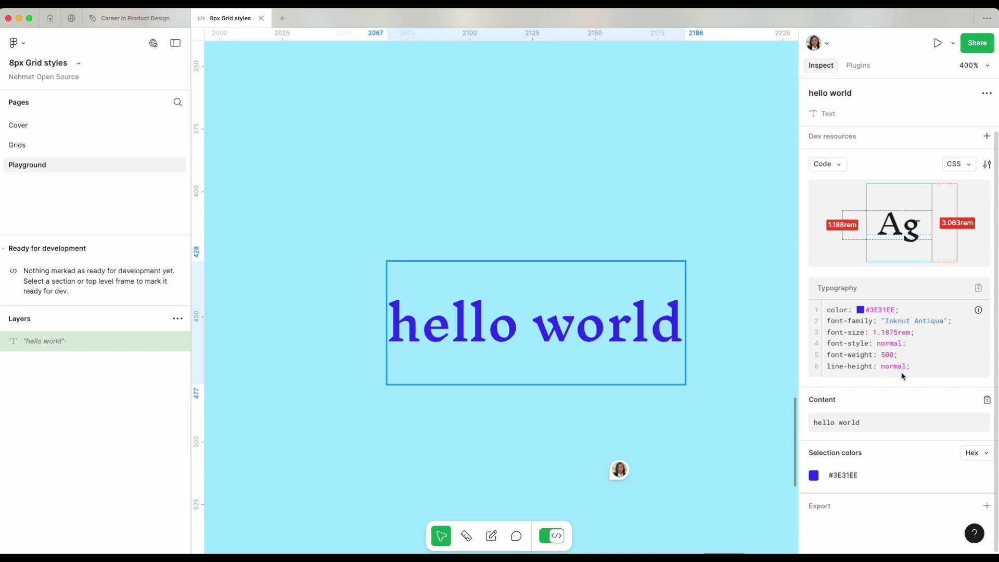
{"action": "left_click", "coordinate": [979, 289]}
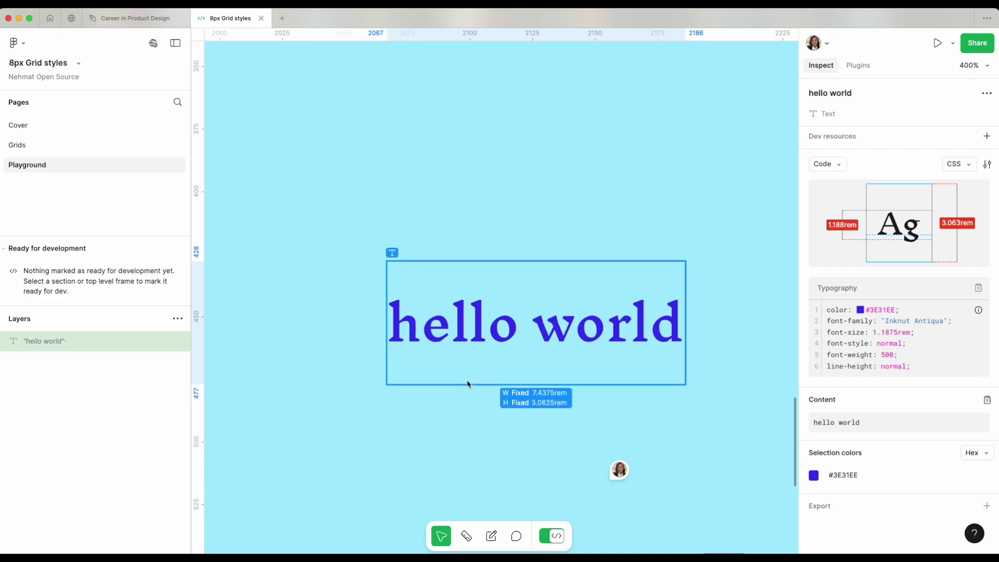
{"action": "left_click", "coordinate": [555, 536]}
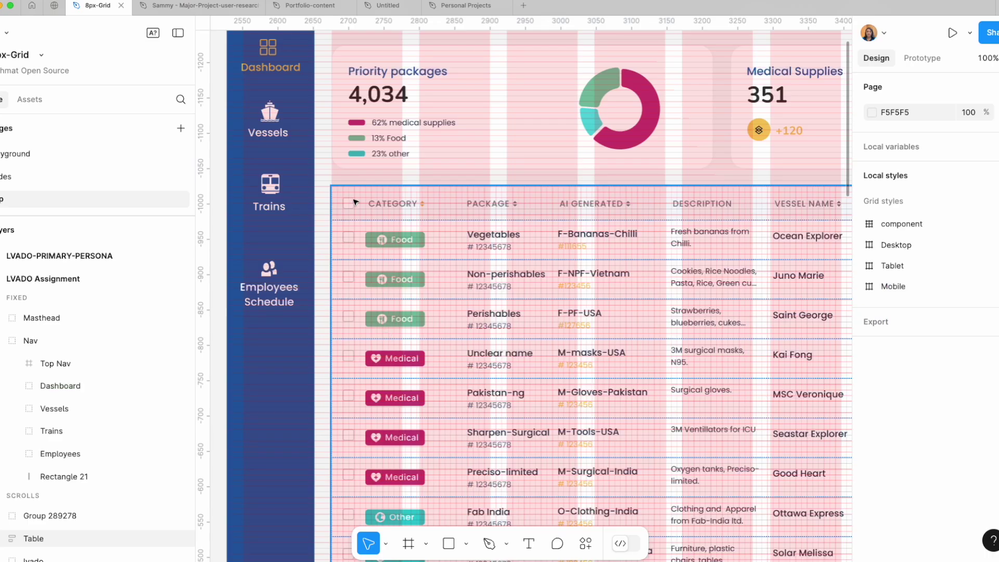
- Zoom to fit the Community screen, then view it at 100%
{"action": "left_click", "coordinate": [355, 201]}
{"action": "scroll", "coordinate": [868, 476], "scroll_direction": "down", "scroll_amount": 3}
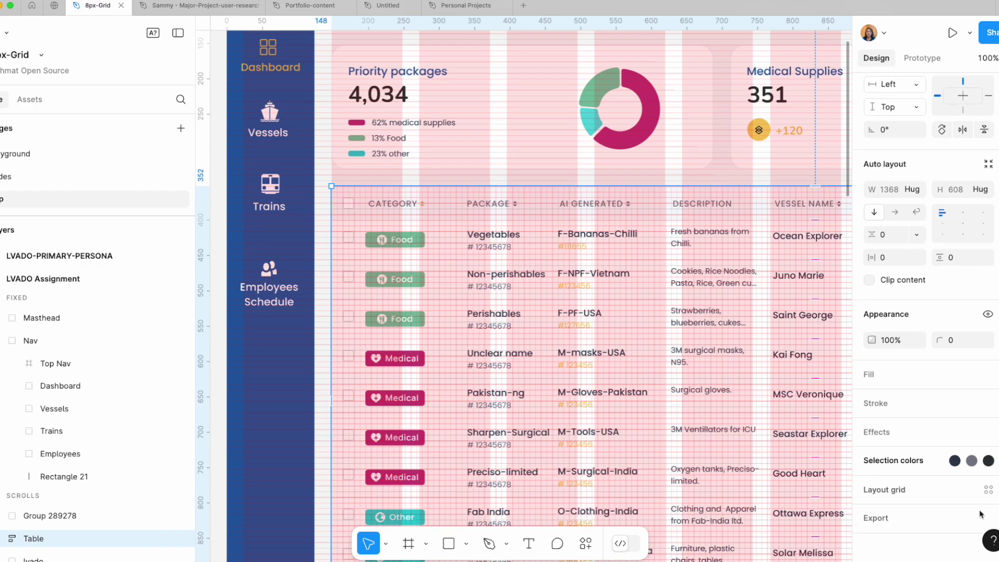
{"action": "scroll", "coordinate": [742, 485], "scroll_direction": "down", "scroll_amount": 3}
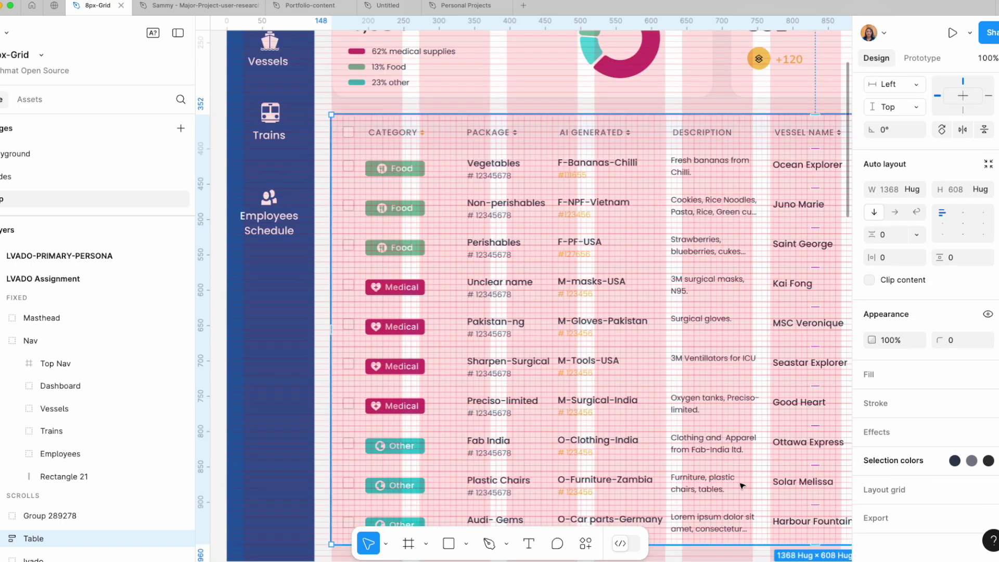
{"action": "key", "text": "shift+2"}
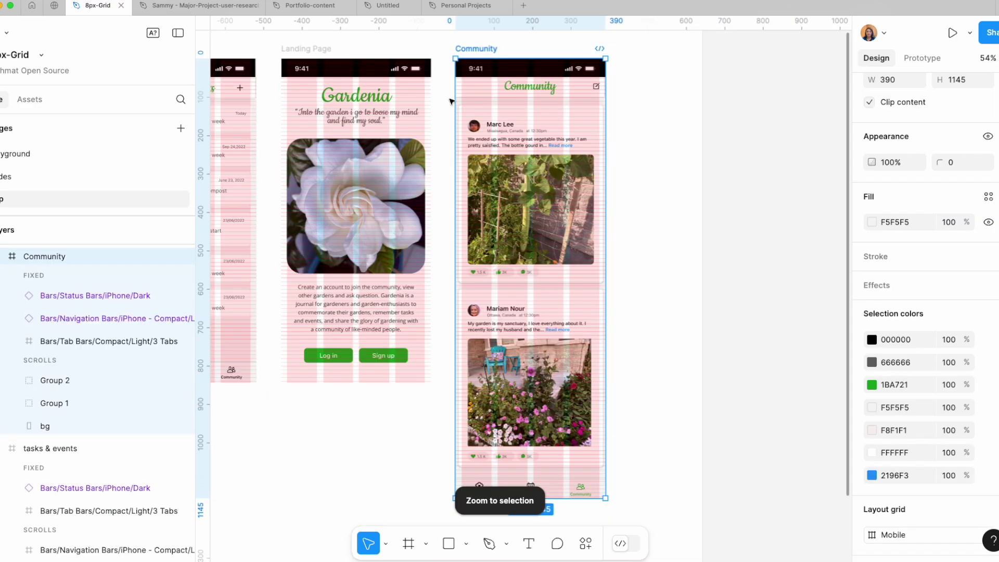
{"action": "key", "text": "shift+0"}
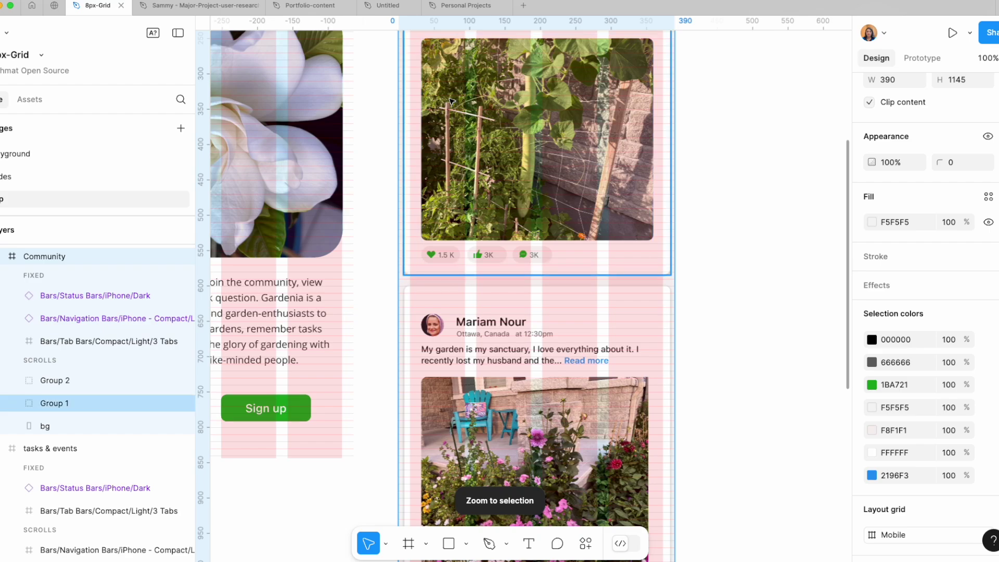
- Narrow the first post card by dragging its right edge left
{"action": "left_click", "coordinate": [502, 213]}
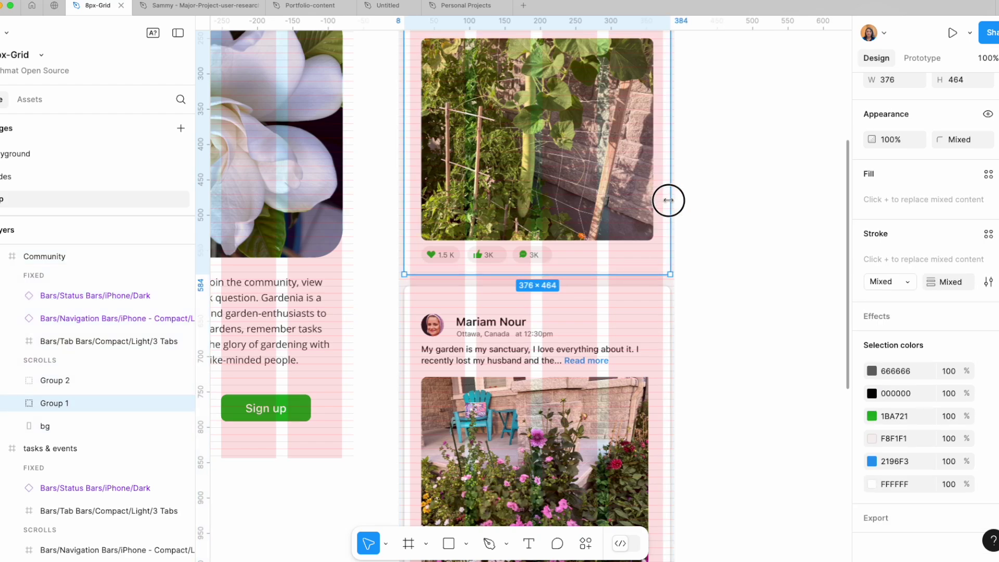
{"action": "left_click_drag", "start_coordinate": [667, 200], "coordinate": [655, 201]}
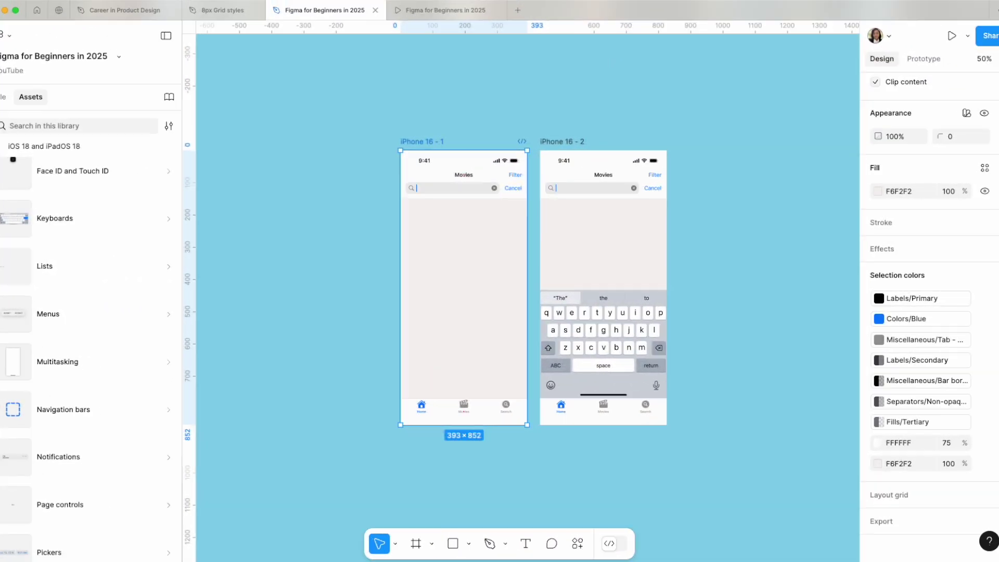
{"action": "left_click", "coordinate": [976, 492]}
- Fill the second product card's image with an Unsplash flowers photo
{"action": "left_click", "coordinate": [979, 494]}
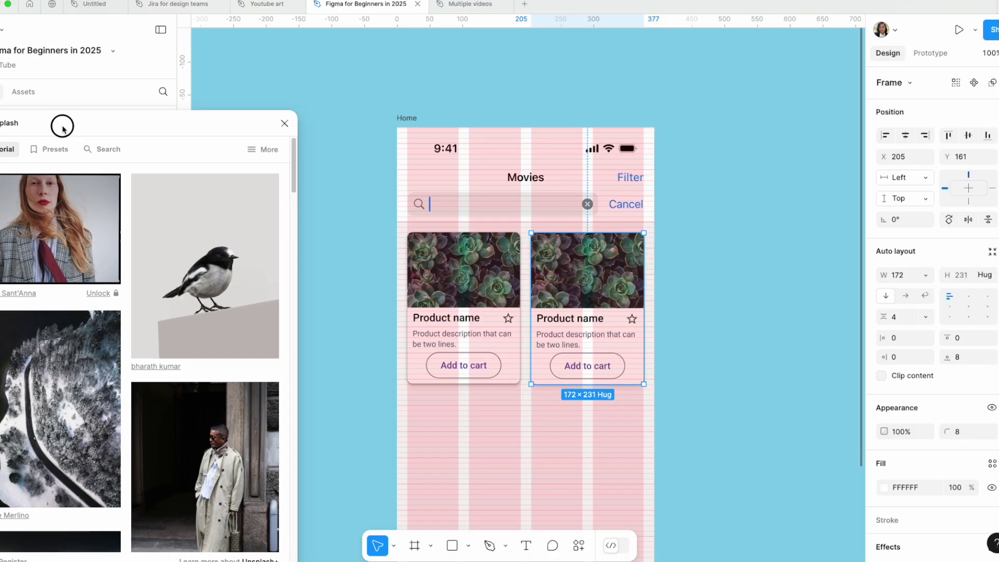
{"action": "left_click_drag", "start_coordinate": [63, 123], "coordinate": [81, 105]}
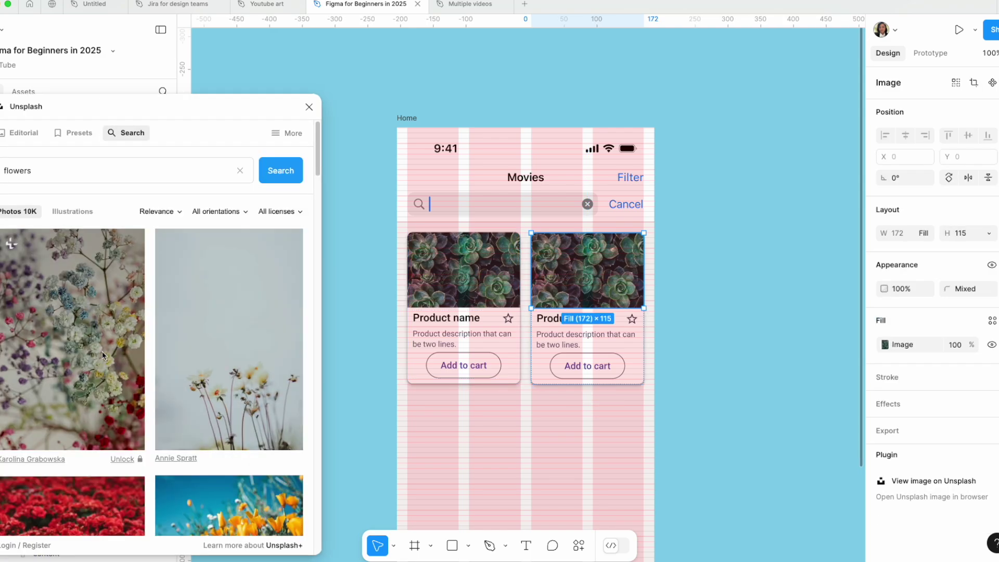
{"action": "left_click", "coordinate": [109, 349]}
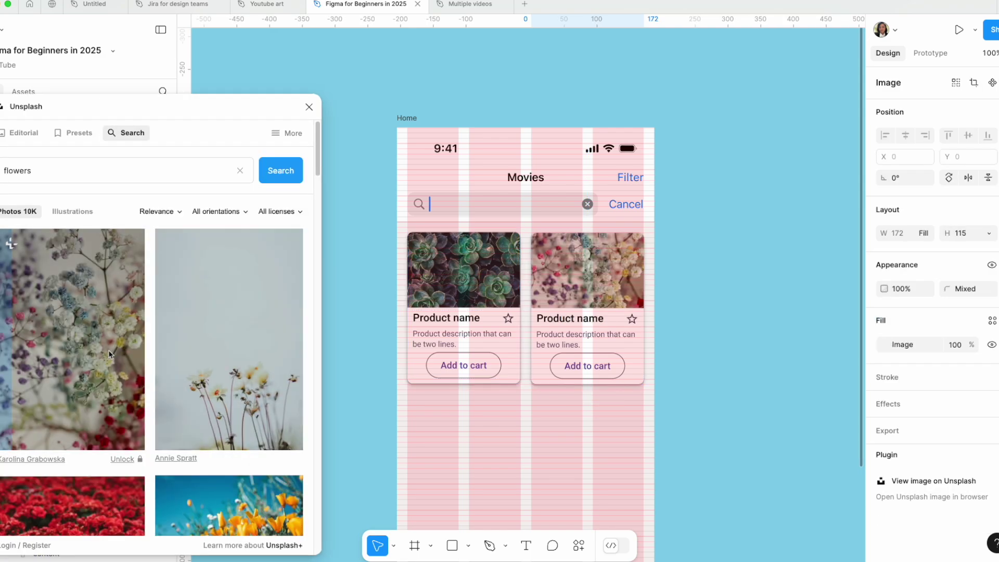
- Wrap both product cards in an auto layout frame and shorten it to 609 high
{"action": "left_click", "coordinate": [458, 320]}
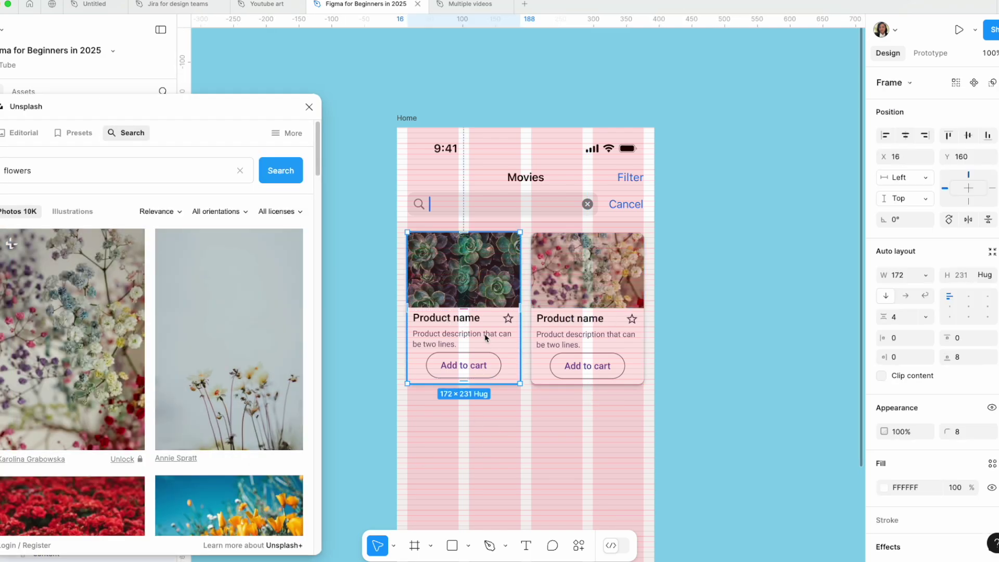
{"action": "left_click", "coordinate": [605, 346], "text": "shift"}
{"action": "key", "text": "shift+a"}
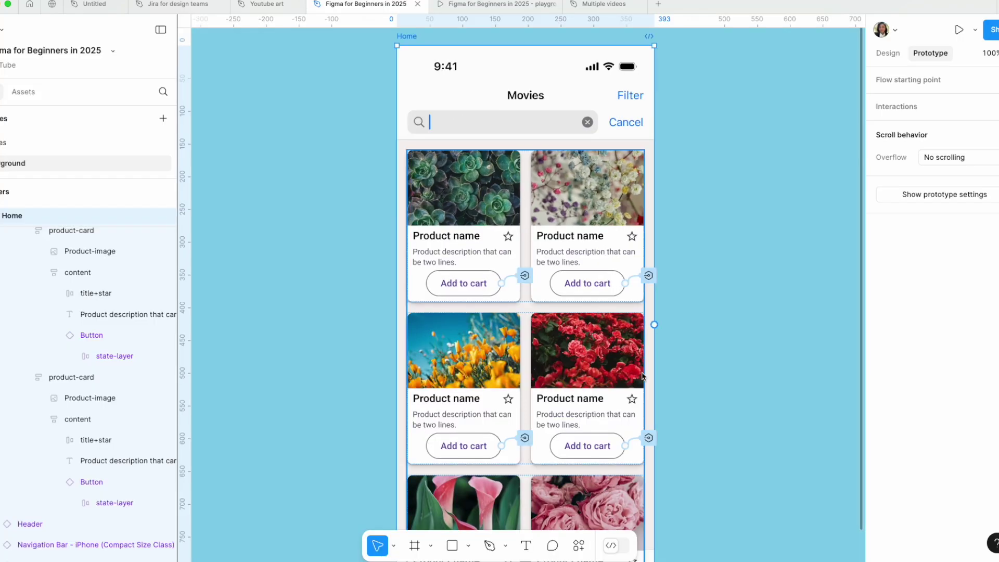
{"action": "scroll", "coordinate": [558, 437], "scroll_direction": "down", "scroll_amount": 4}
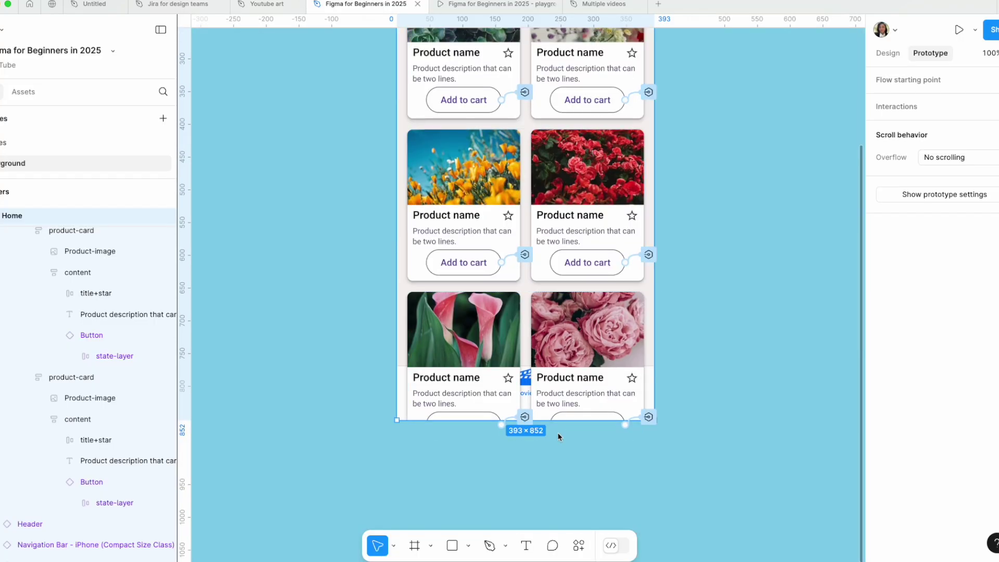
{"action": "left_click", "coordinate": [500, 439]}
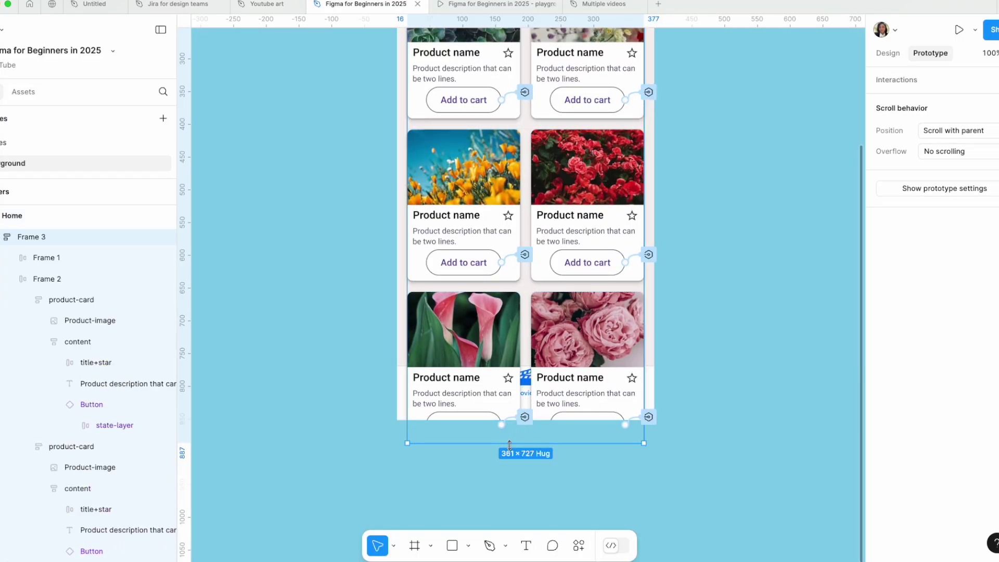
{"action": "left_click_drag", "start_coordinate": [503, 444], "coordinate": [507, 366]}
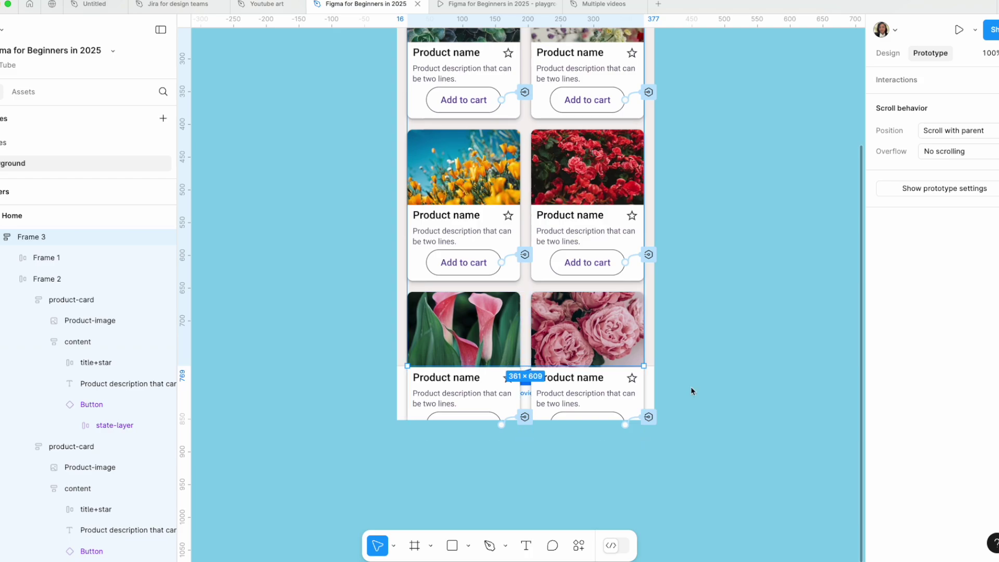
- Turn on Clip content for the card frame and set its overflow to Vertical scrolling
{"action": "scroll", "coordinate": [618, 151], "scroll_direction": "up", "scroll_amount": 5}
{"action": "left_click", "coordinate": [888, 54]}
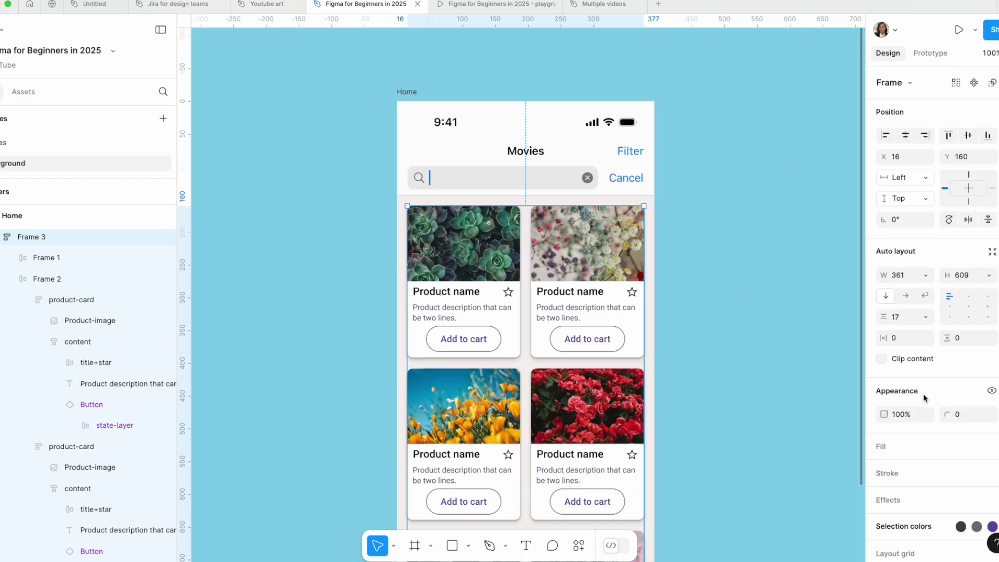
{"action": "left_click", "coordinate": [882, 361]}
{"action": "scroll", "coordinate": [801, 379], "scroll_direction": "down", "scroll_amount": 5}
{"action": "scroll", "coordinate": [776, 378], "scroll_direction": "up", "scroll_amount": 1}
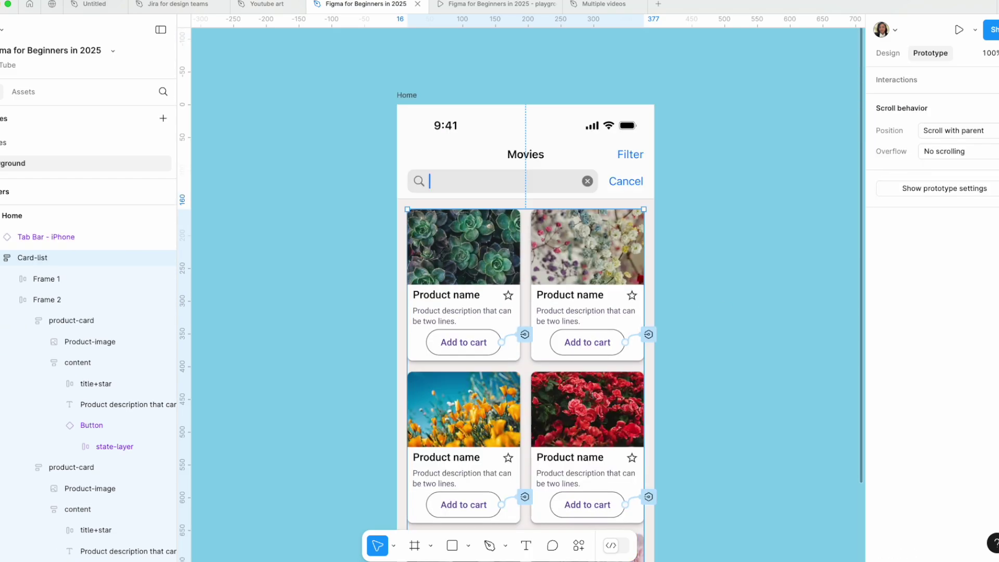
{"action": "left_click", "coordinate": [957, 151]}
{"action": "left_click", "coordinate": [955, 182]}
- Deselect everything and preview the Home screen's scrolling card list as a prototype
{"action": "left_click", "coordinate": [734, 337]}
{"action": "key", "text": "super+alt+Return"}
{"action": "scroll", "coordinate": [499, 312], "scroll_direction": "down", "scroll_amount": 3}
{"action": "scroll", "coordinate": [499, 312], "scroll_direction": "up", "scroll_amount": 3}
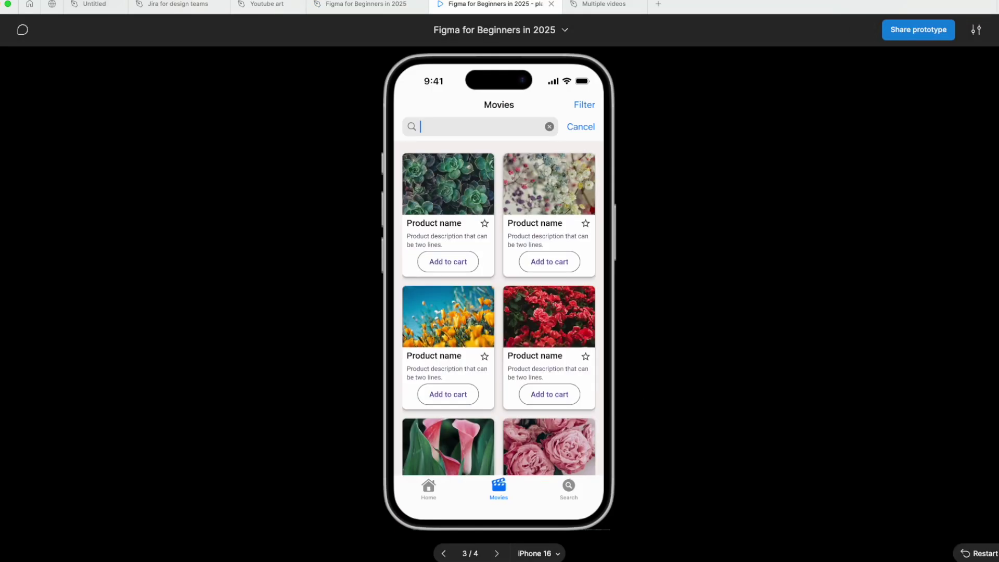